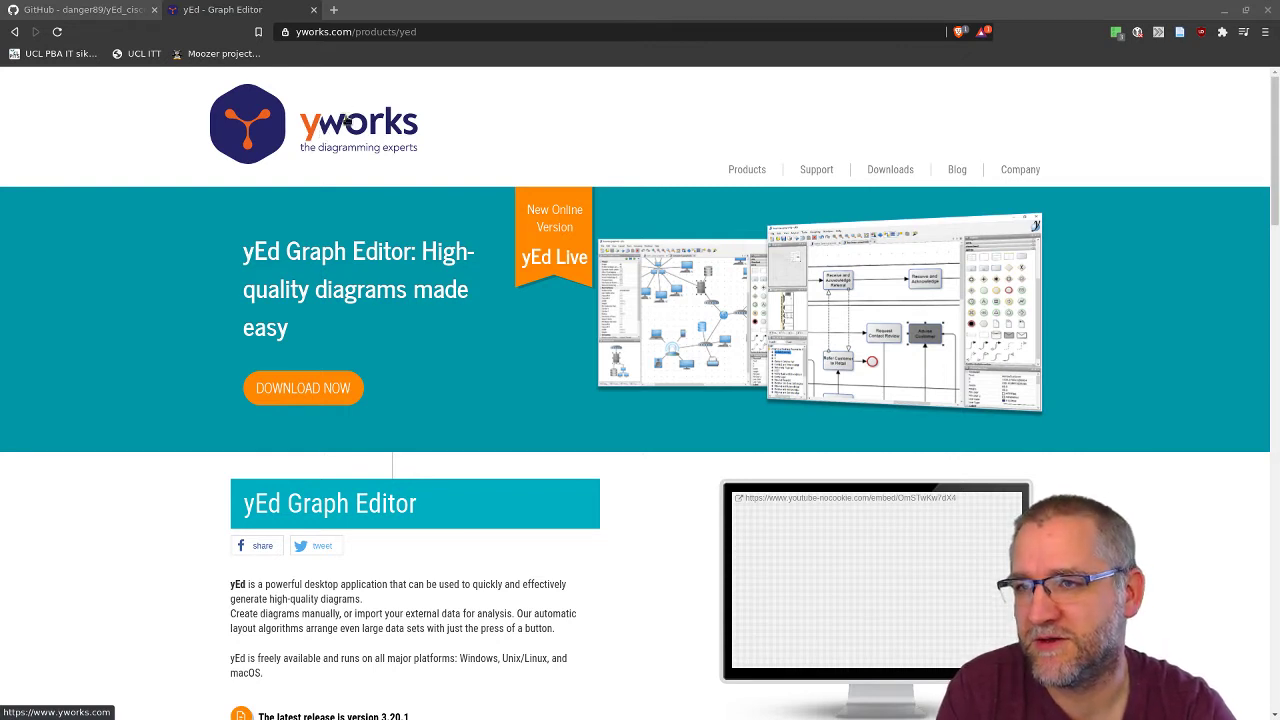
On yworks.com/products/yed, jump to the Downloads section via the DOWNLOAD NOW button
left_click(310, 389)
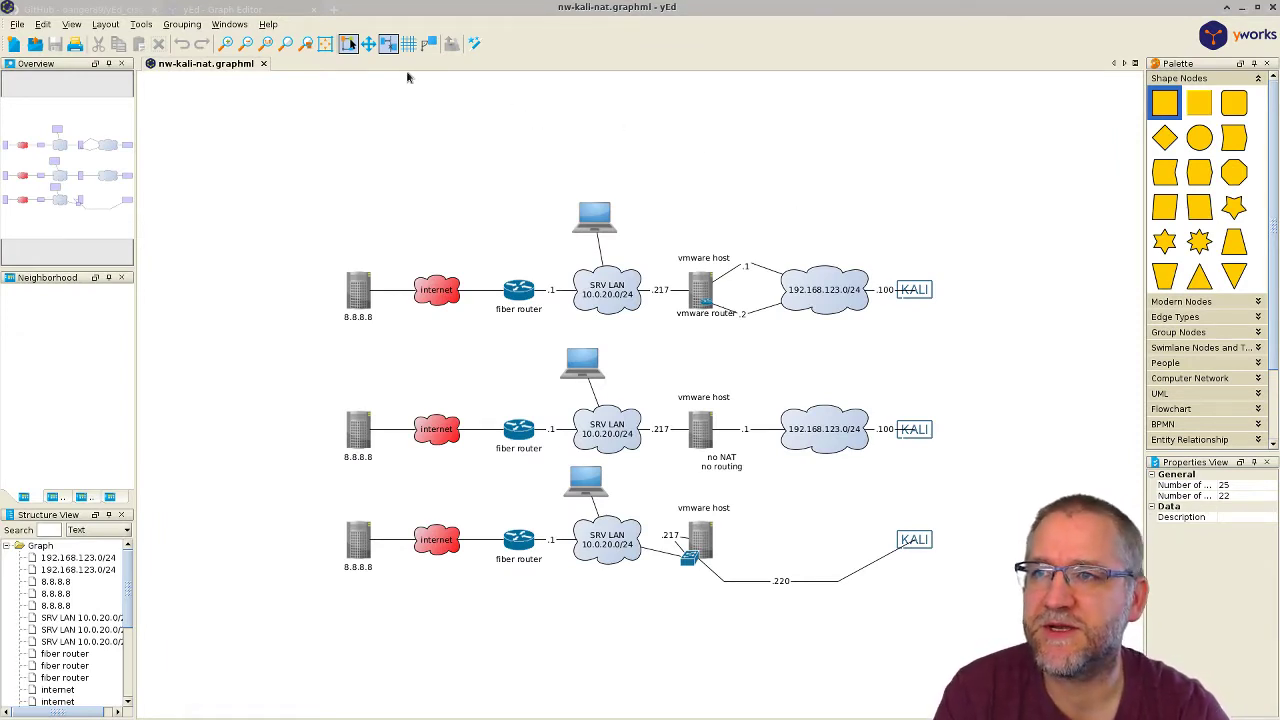
Start a new diagram and place two square nodes joined by an edge
left_click(17, 23)
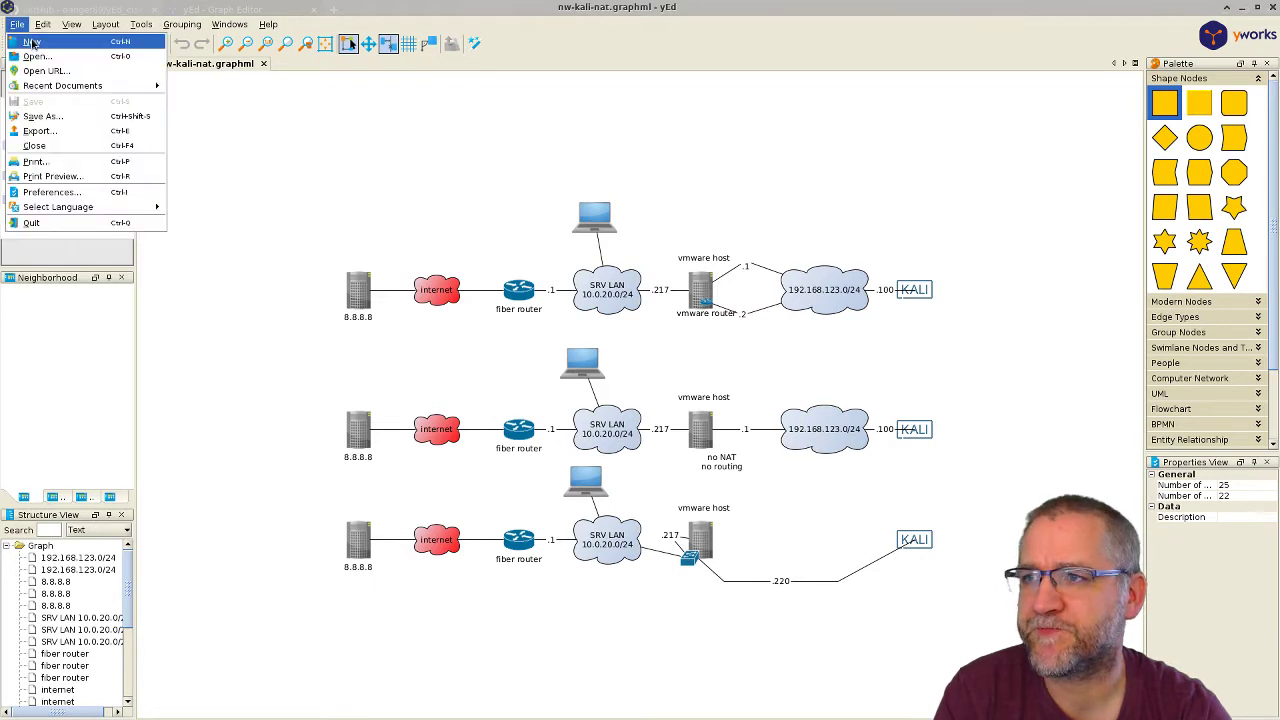
left_click(35, 42)
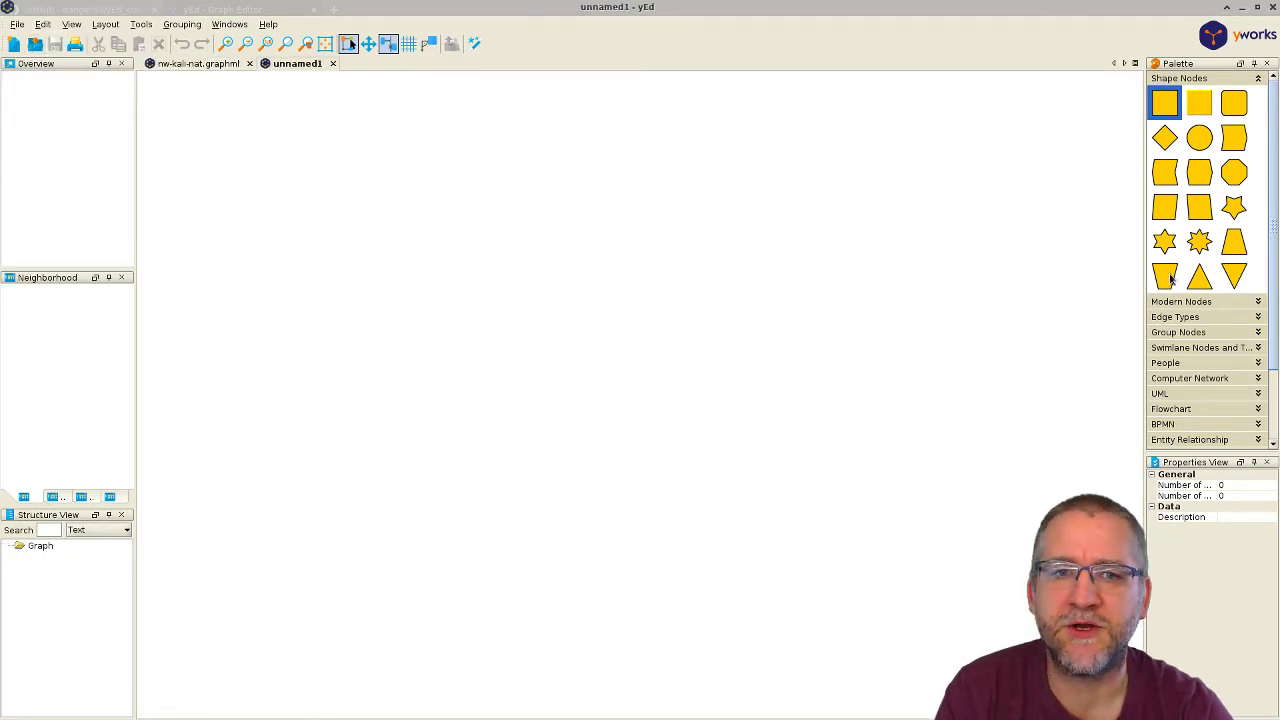
left_click_drag(1177, 108, 448, 258)
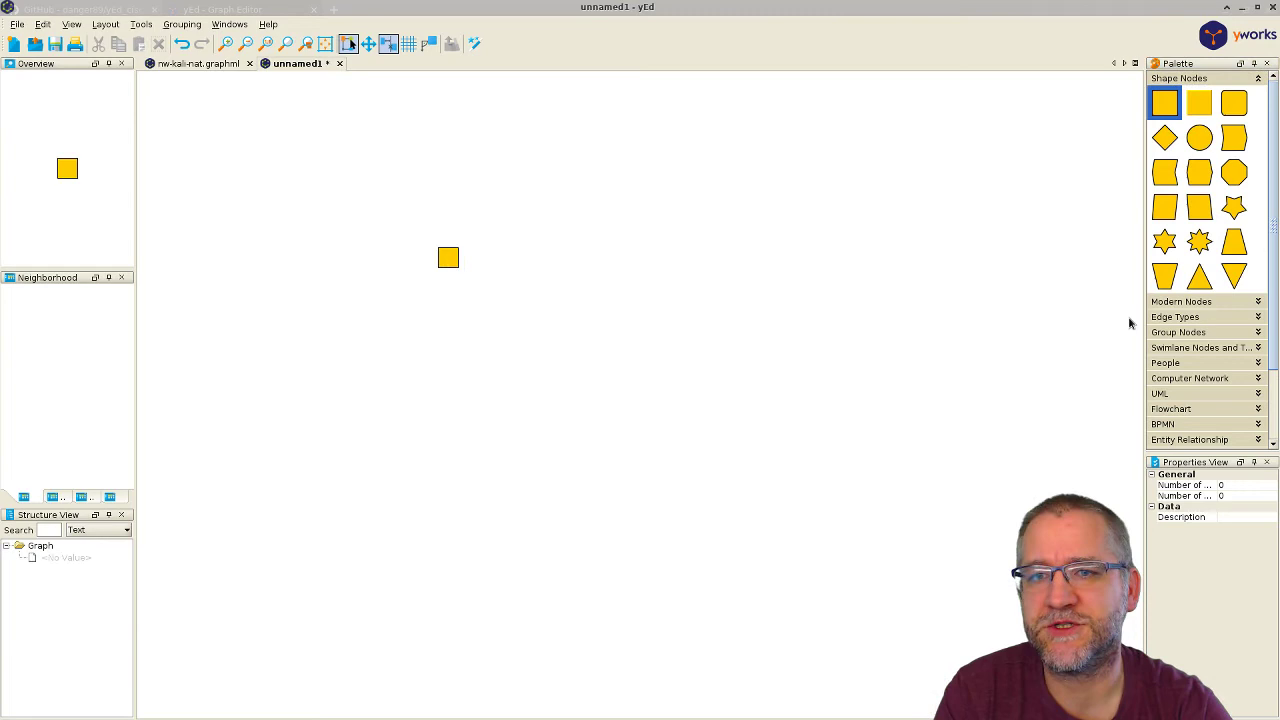
left_click_drag(1170, 103, 642, 237)
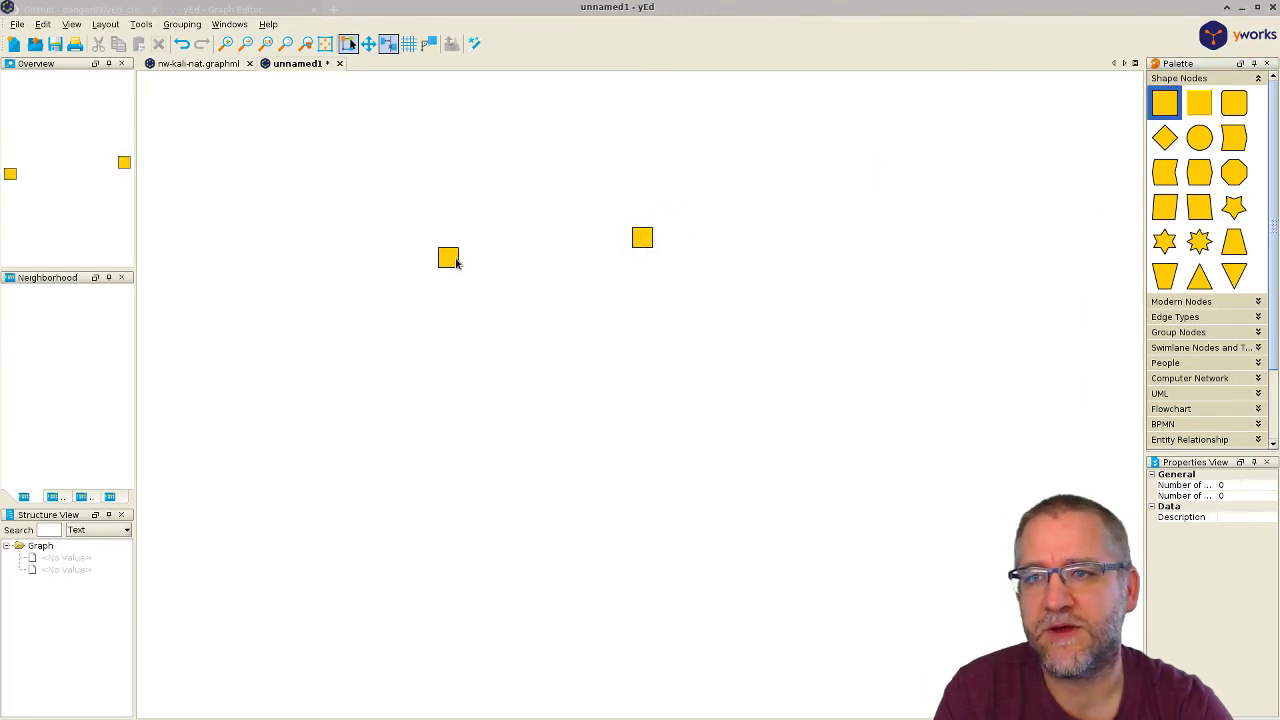
left_click_drag(448, 258, 645, 238)
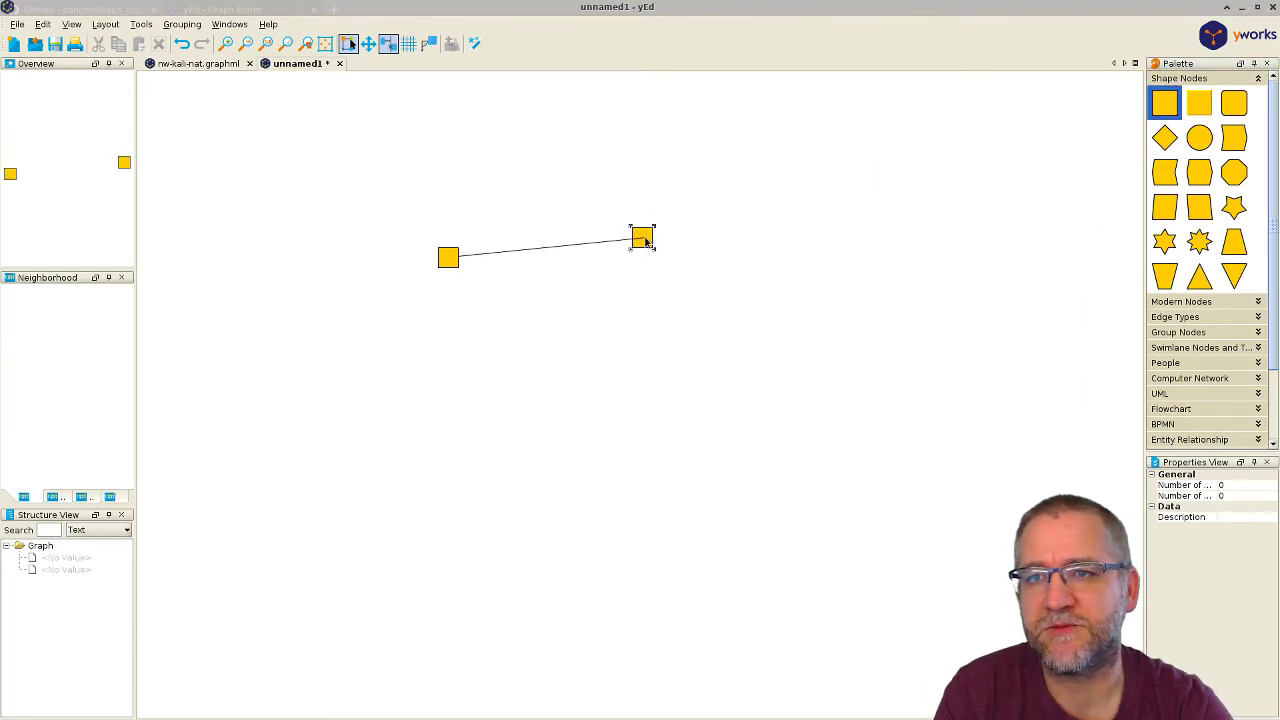
Draw a bent arrowed edge from the left node to the right node
left_click(1188, 302)
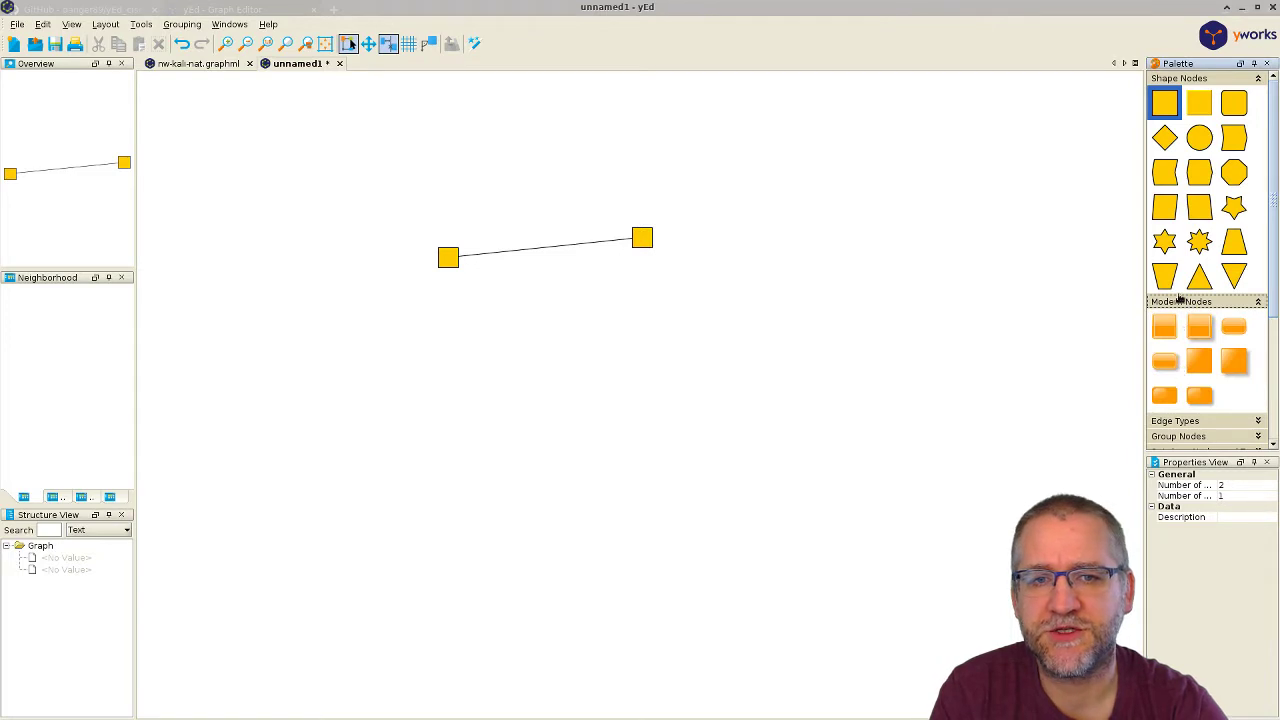
left_click(1174, 300)
left_click(1168, 316)
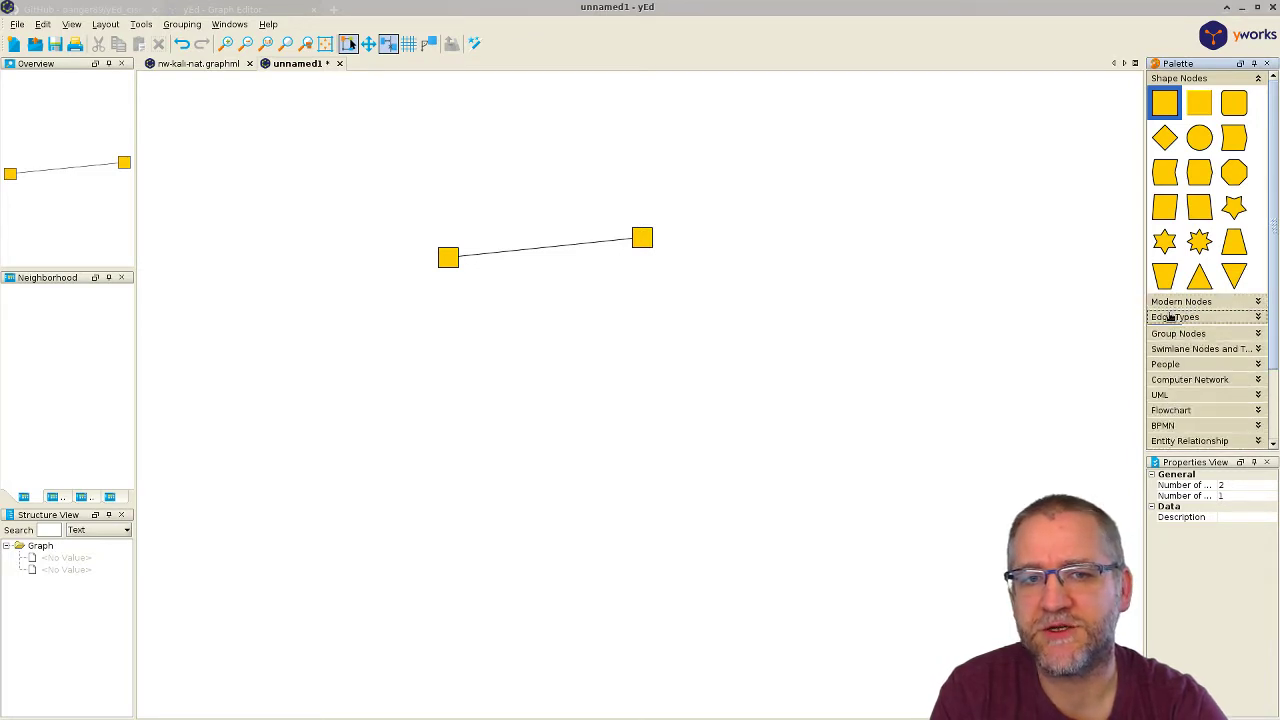
left_click(1198, 343)
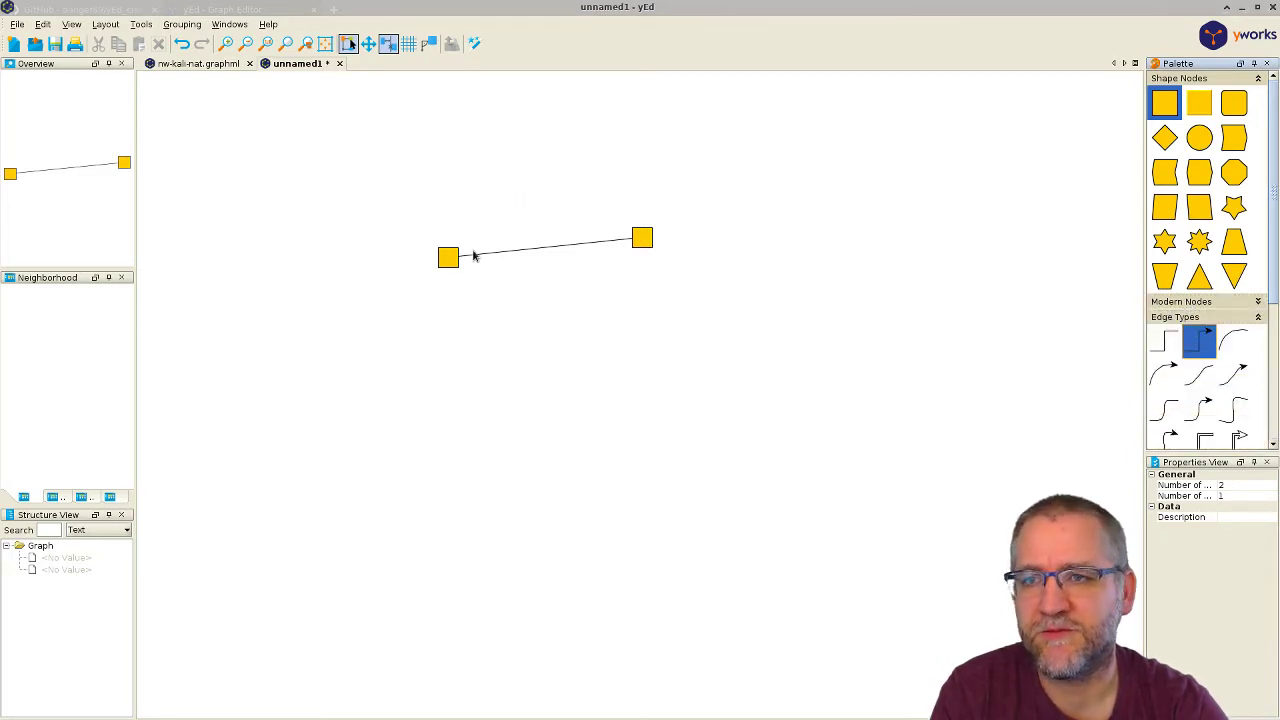
left_click_drag(455, 262, 549, 368)
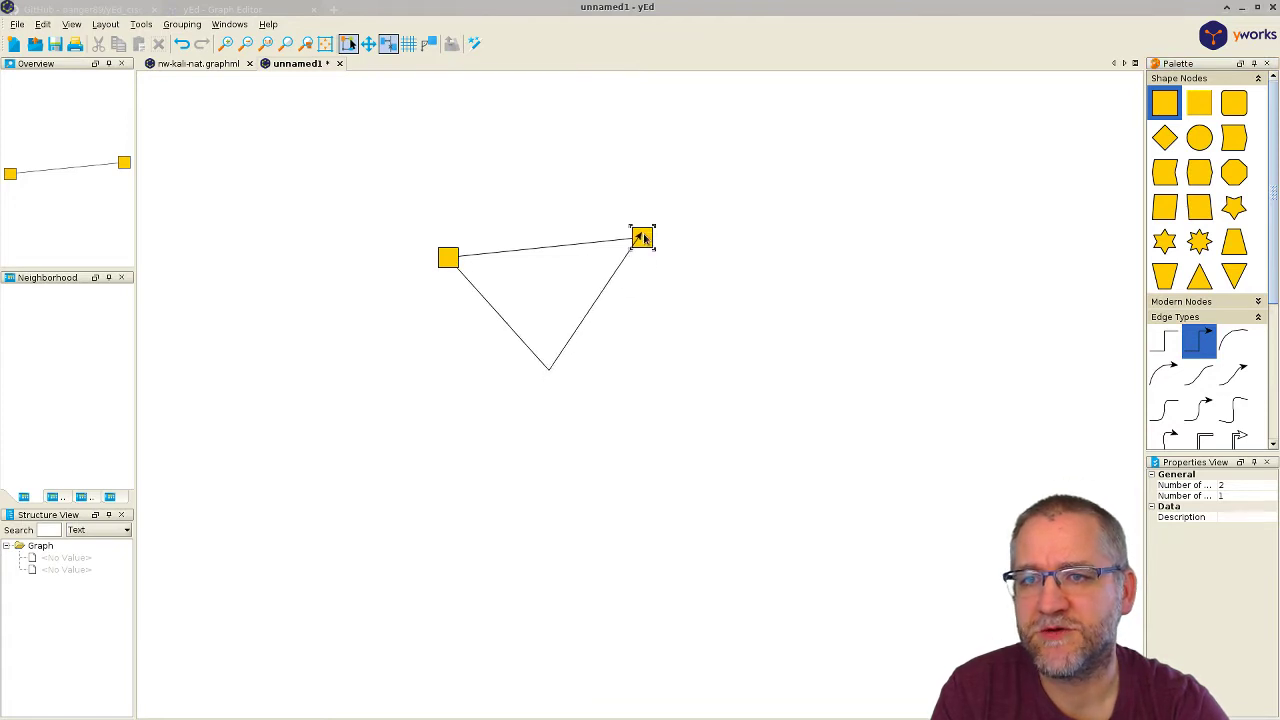
left_click(641, 244)
Label the right node 'text' and give it a teal fill
left_click(641, 242)
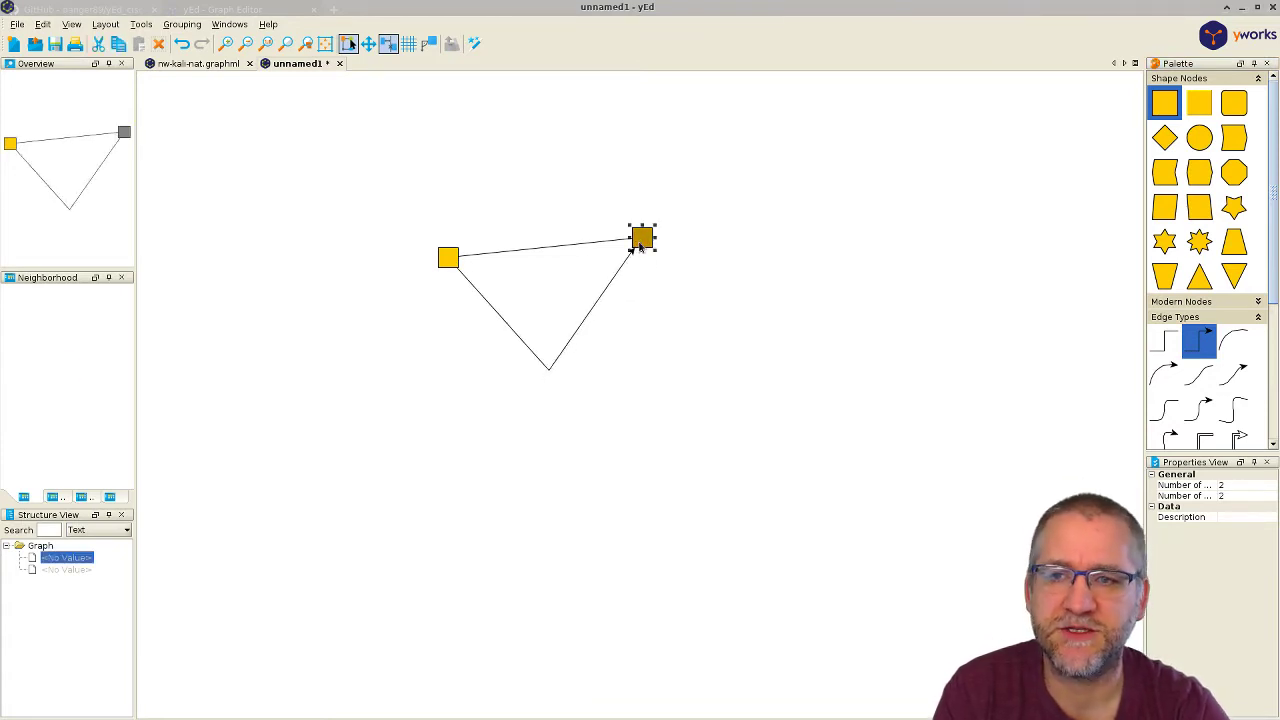
right_click(640, 242)
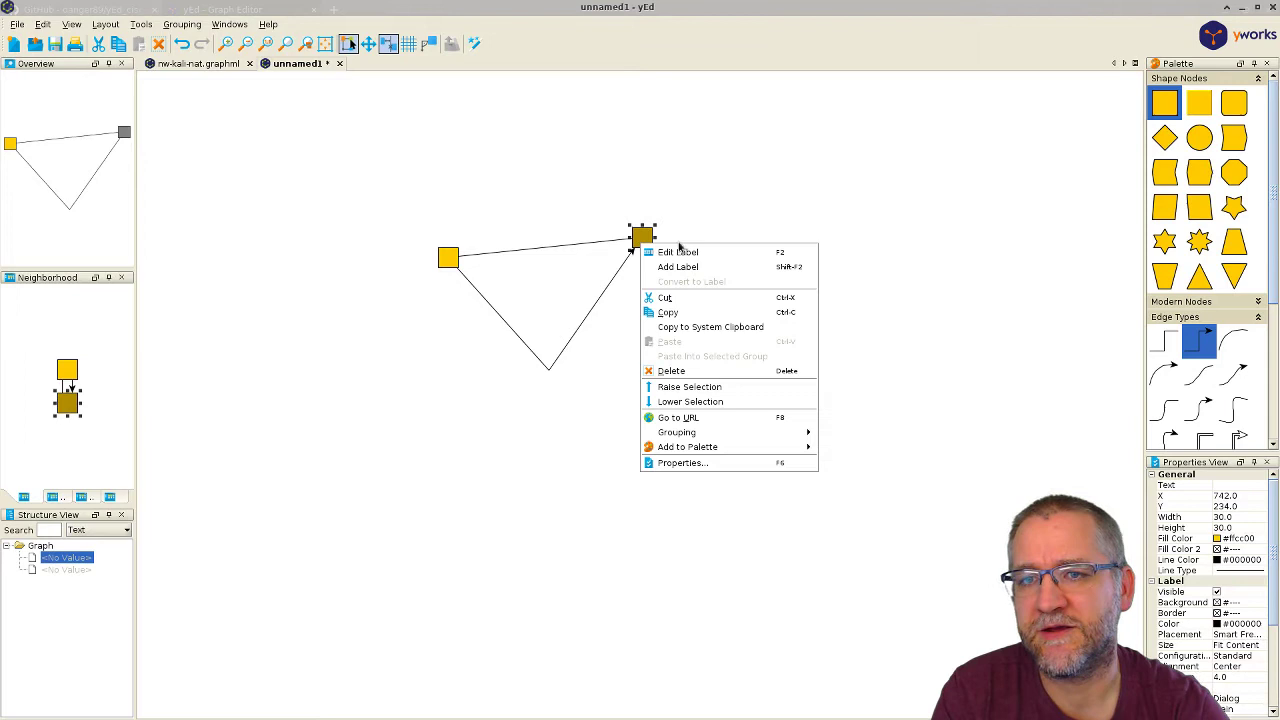
left_click(682, 251)
type("te")
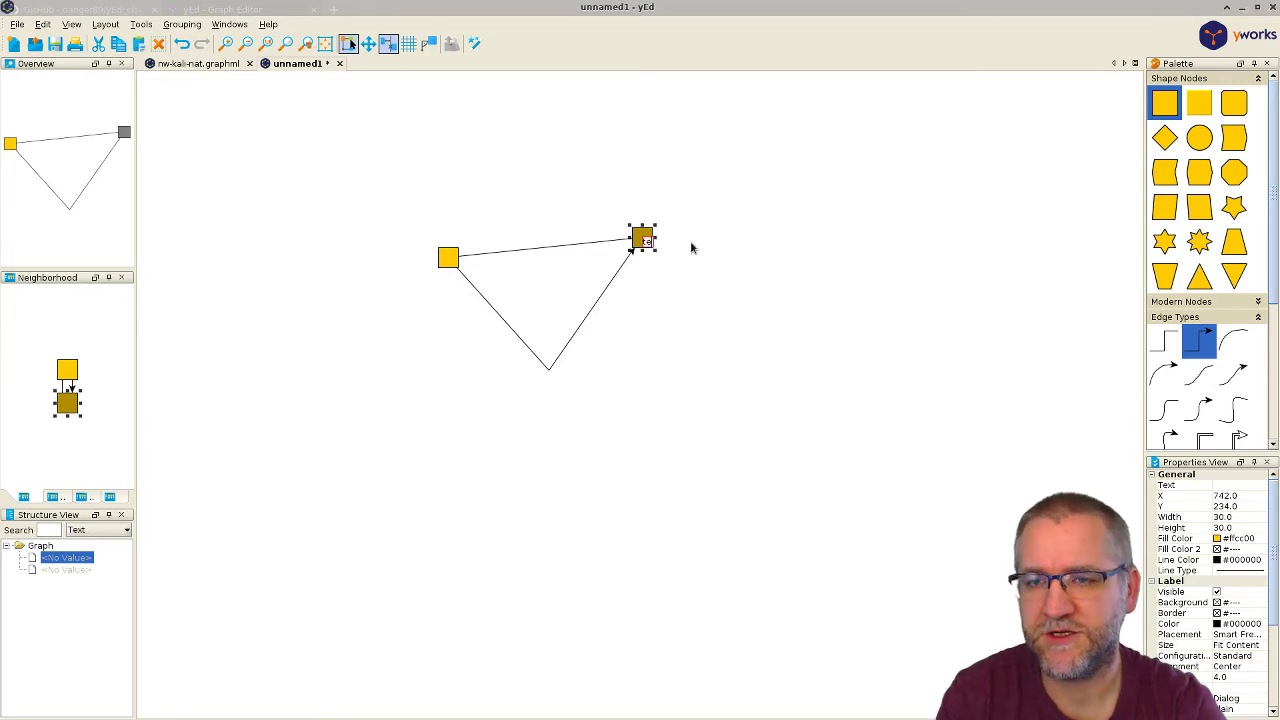
type("xt")
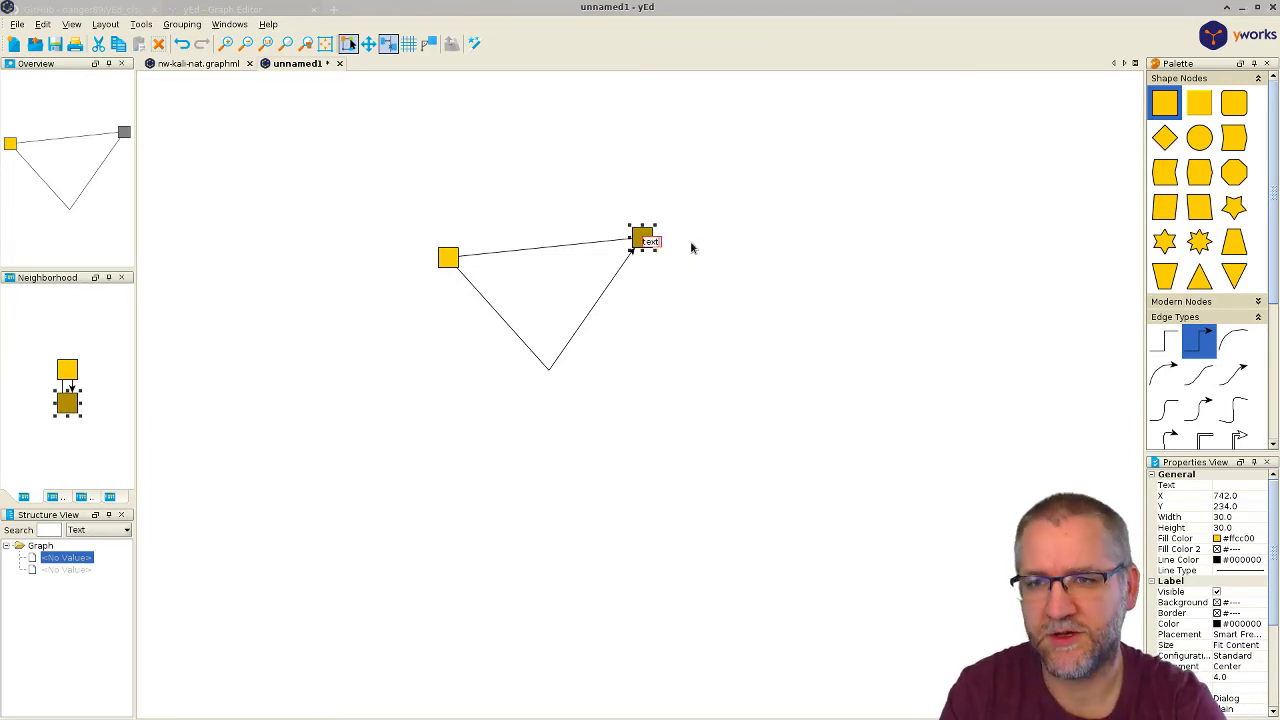
key("Return")
left_click(1217, 540)
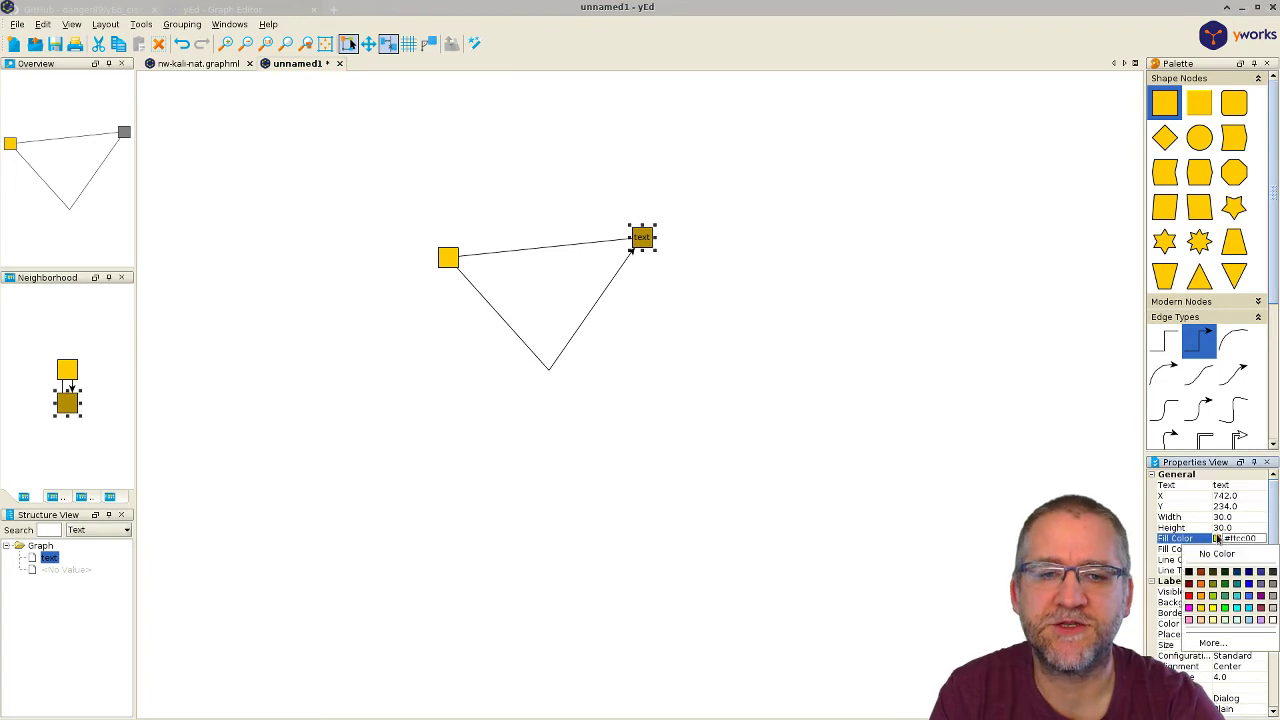
left_click(1237, 600)
Delete all the practice nodes and edges to leave a blank canvas
left_click(849, 404)
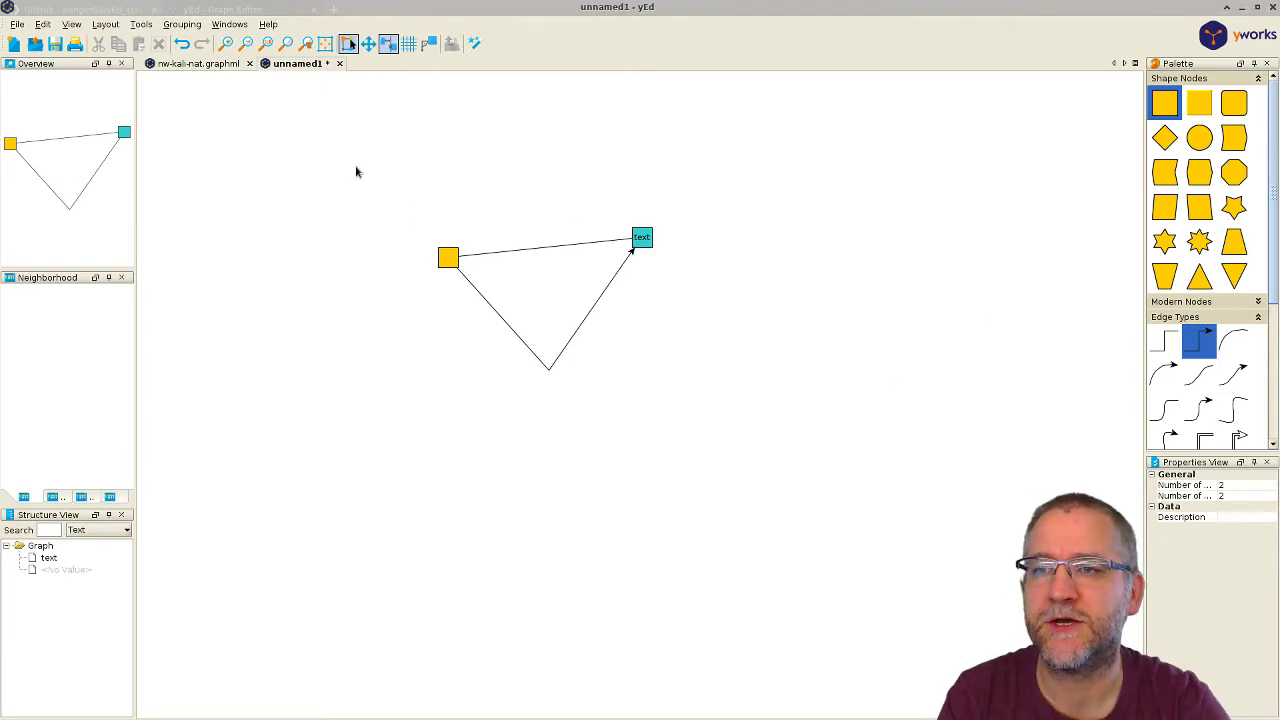
left_click_drag(311, 143, 752, 435)
key("Delete")
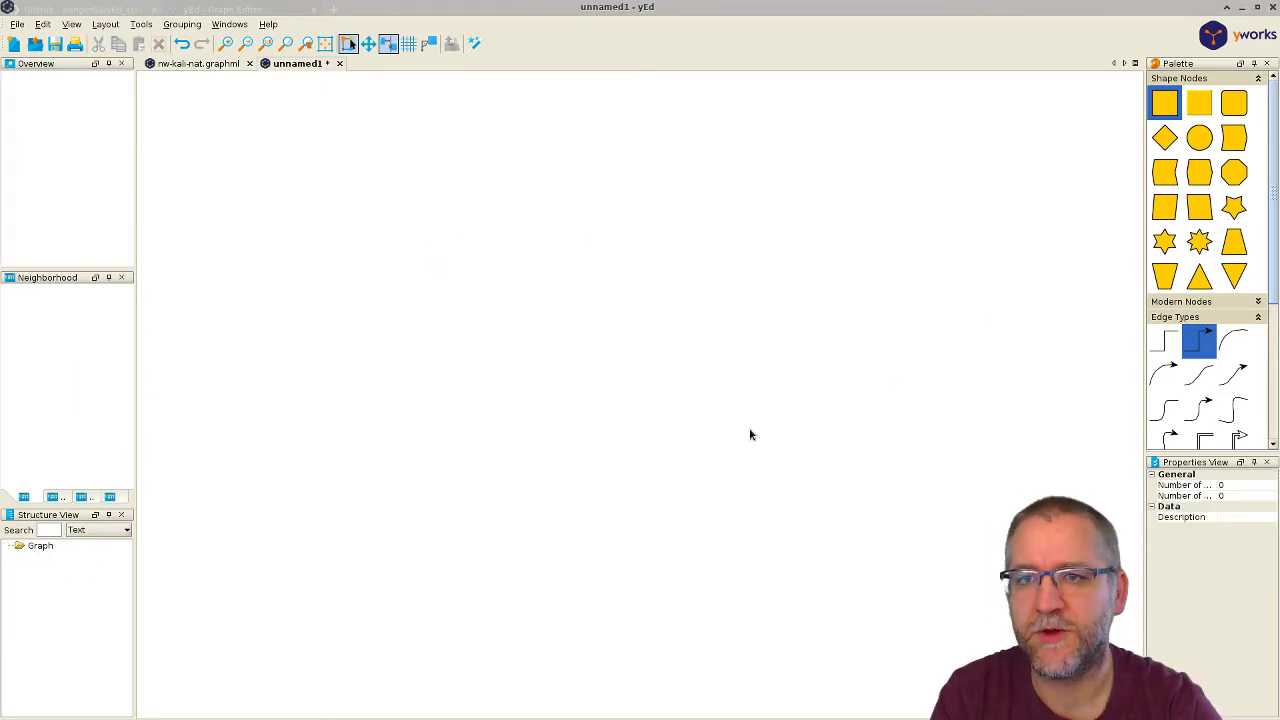
Show the Computer Network palette and add a server node labelled 'server'
left_click(1199, 79)
left_click(1199, 110)
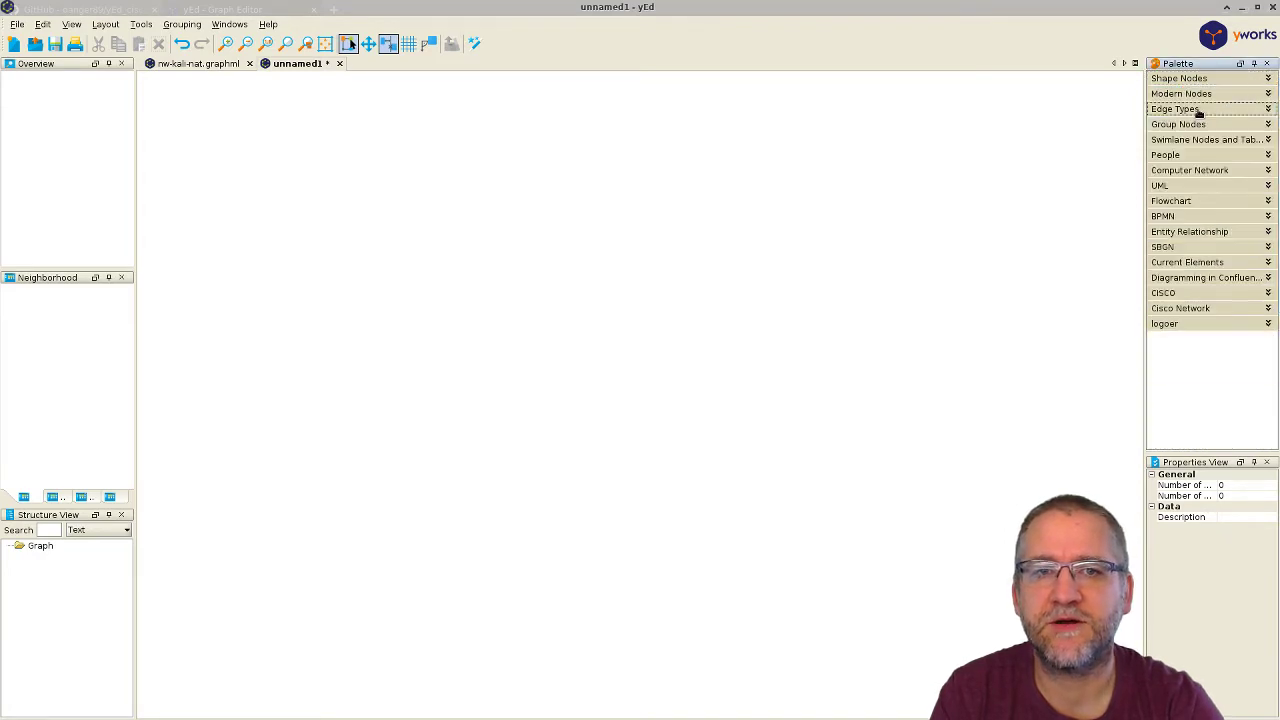
left_click(1189, 171)
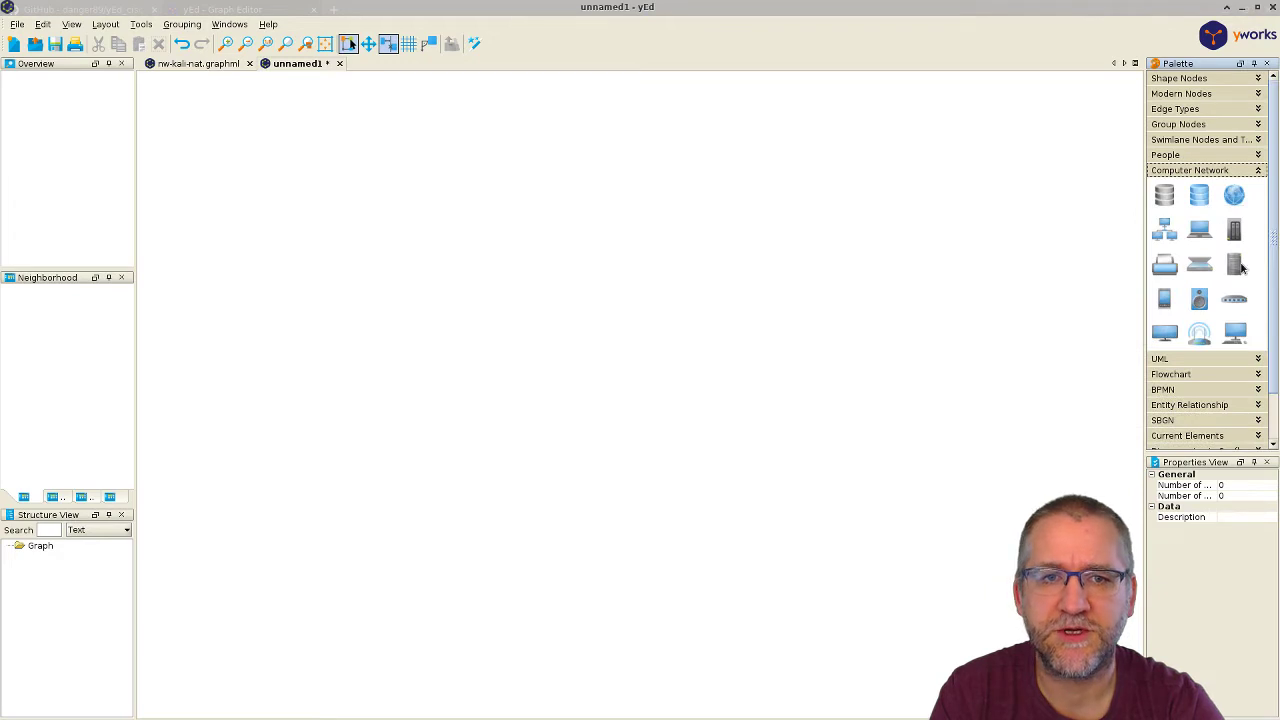
left_click_drag(1236, 264, 573, 226)
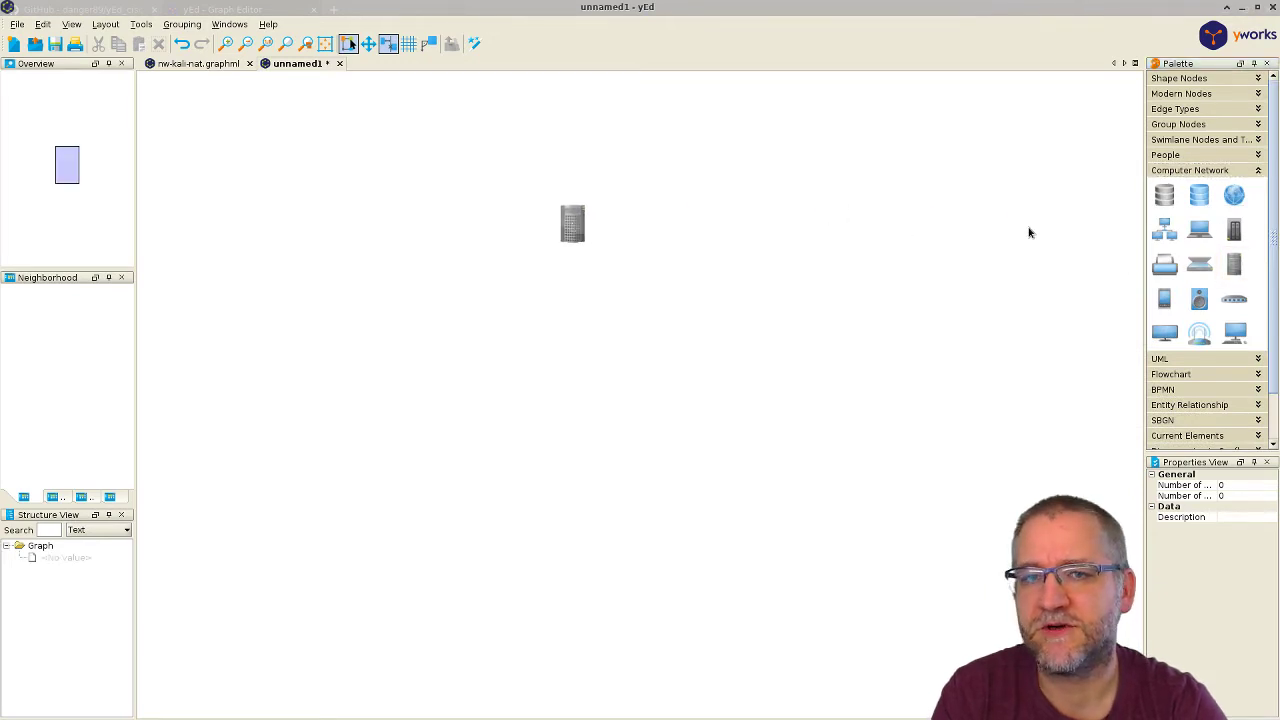
left_click(575, 230)
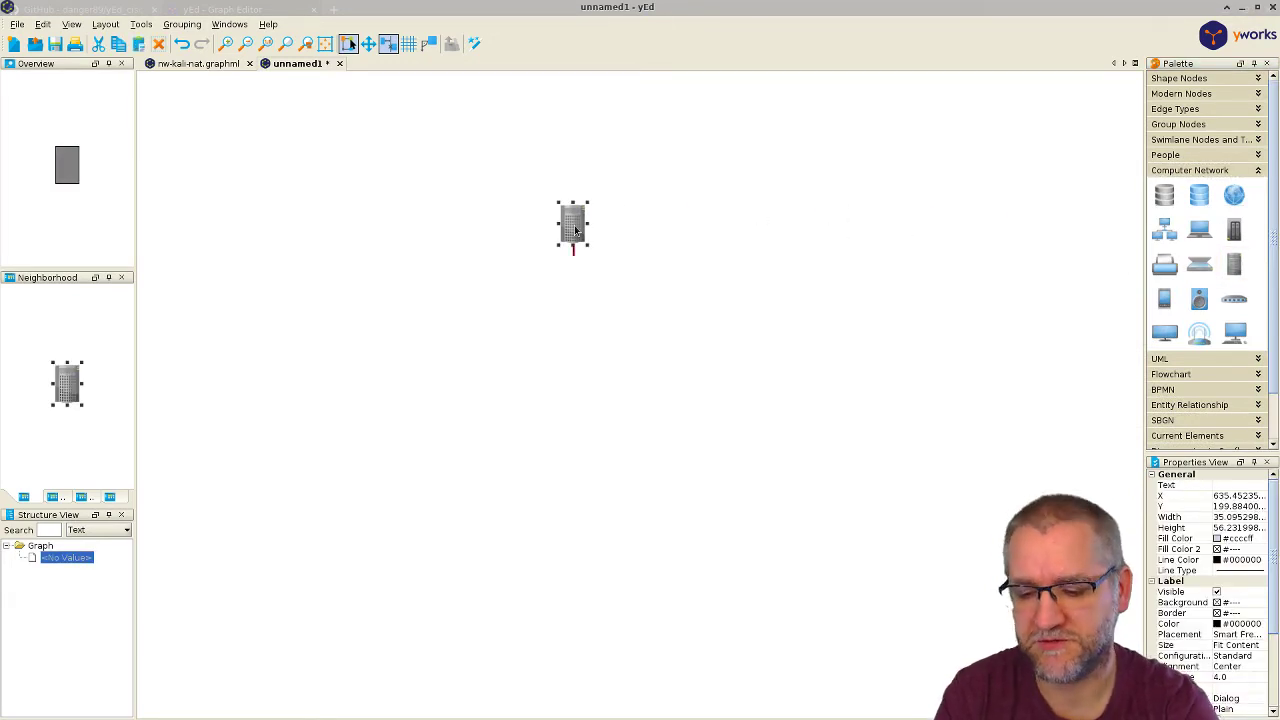
type("server")
key("Return")
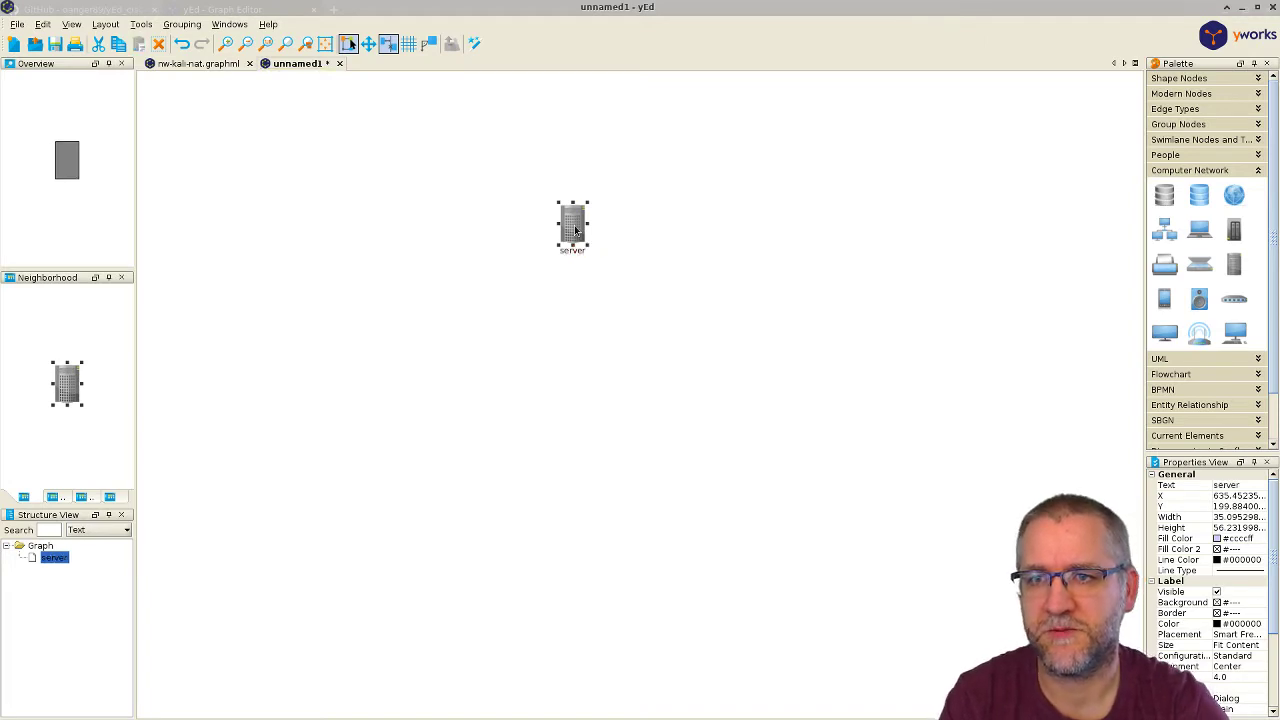
Add NAS and database nodes below the server, labelled 'NAS' and 'database'
left_click_drag(1234, 230, 562, 316)
key("F2")
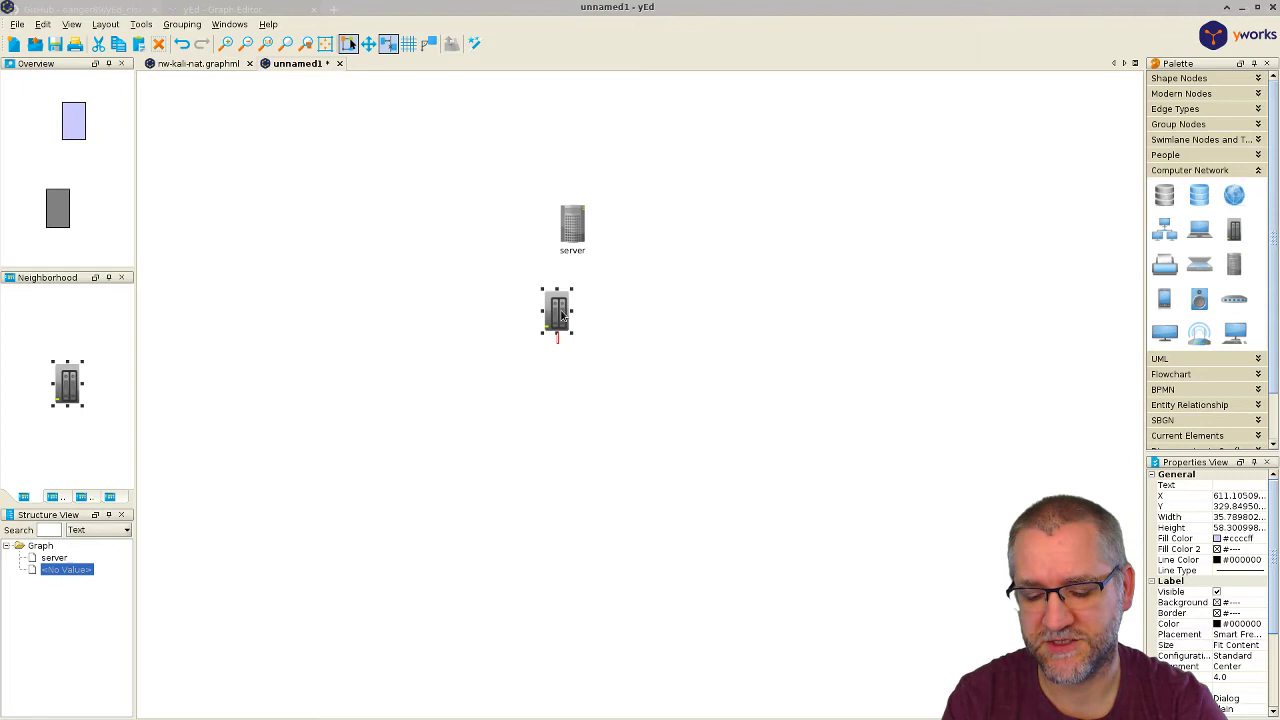
type("NAS")
key("Return")
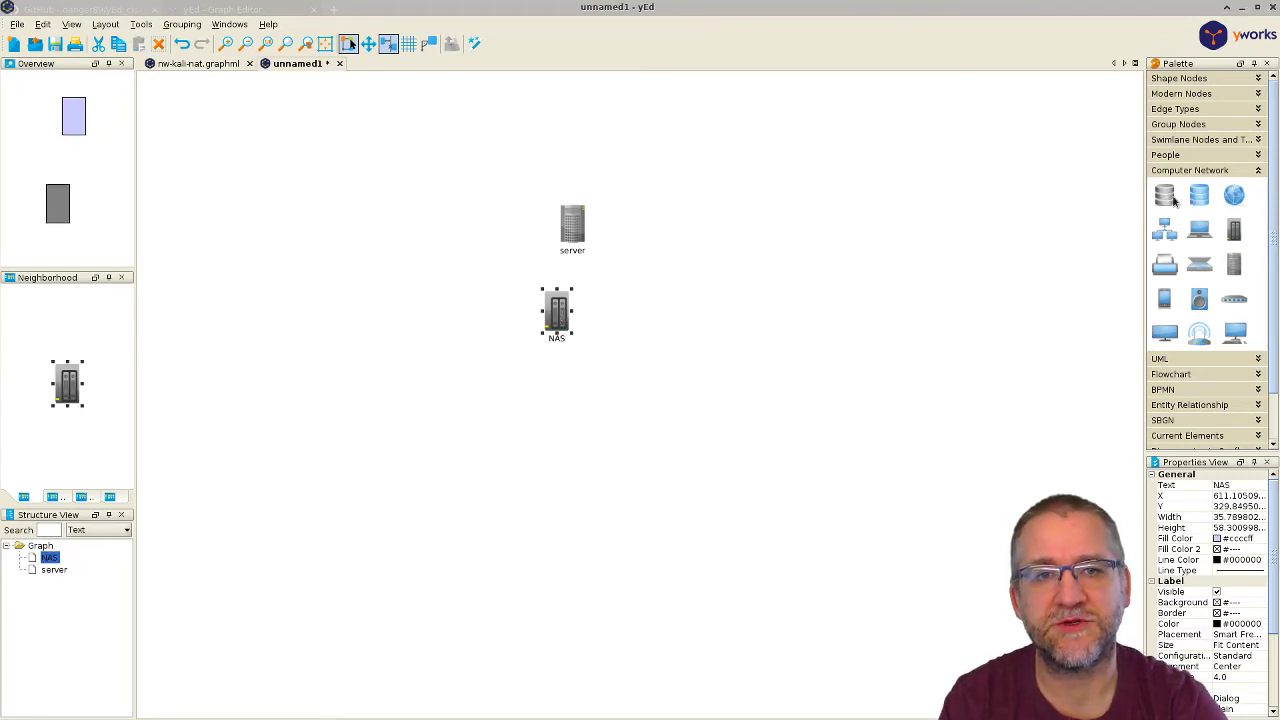
left_click_drag(1175, 201, 561, 421)
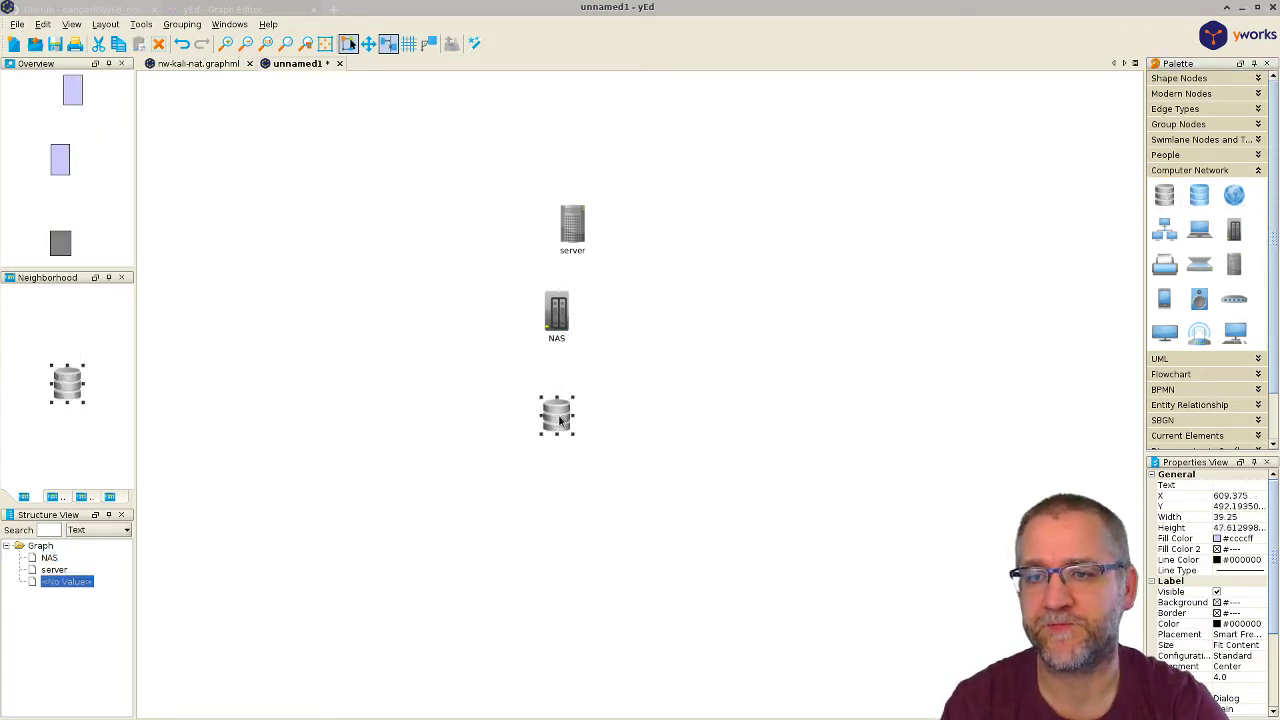
key("F2")
type("database")
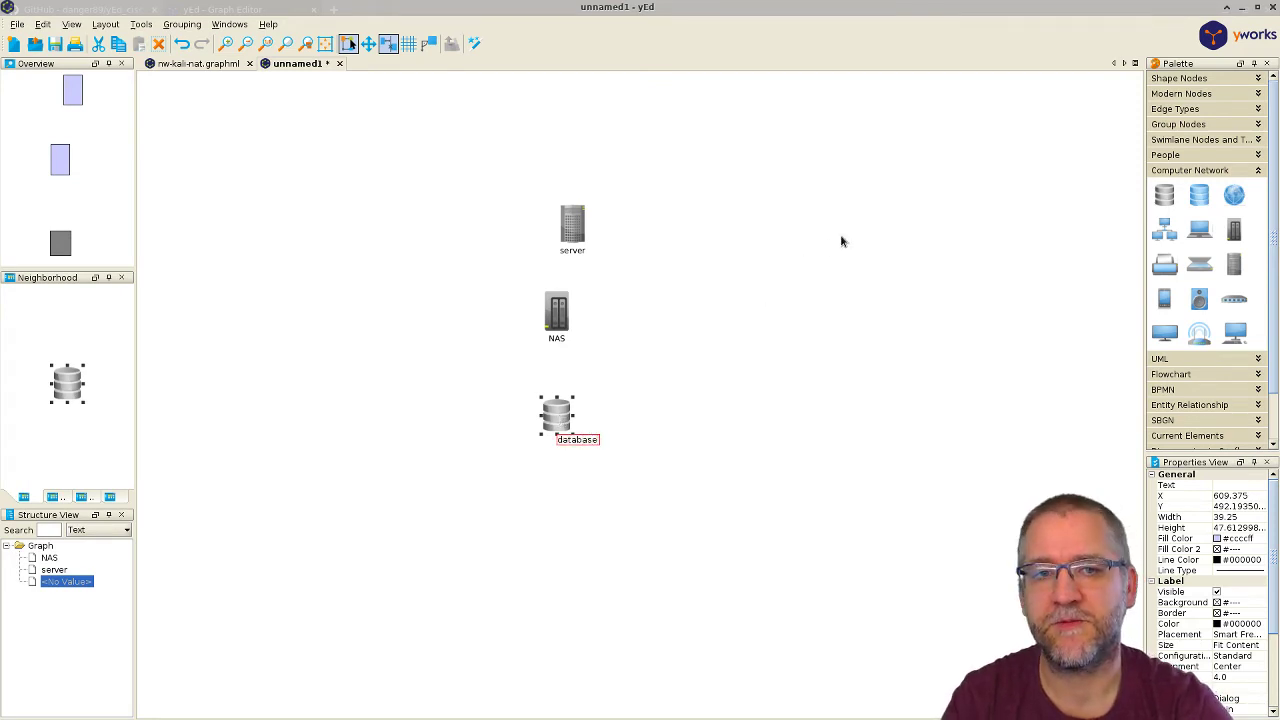
key("Return")
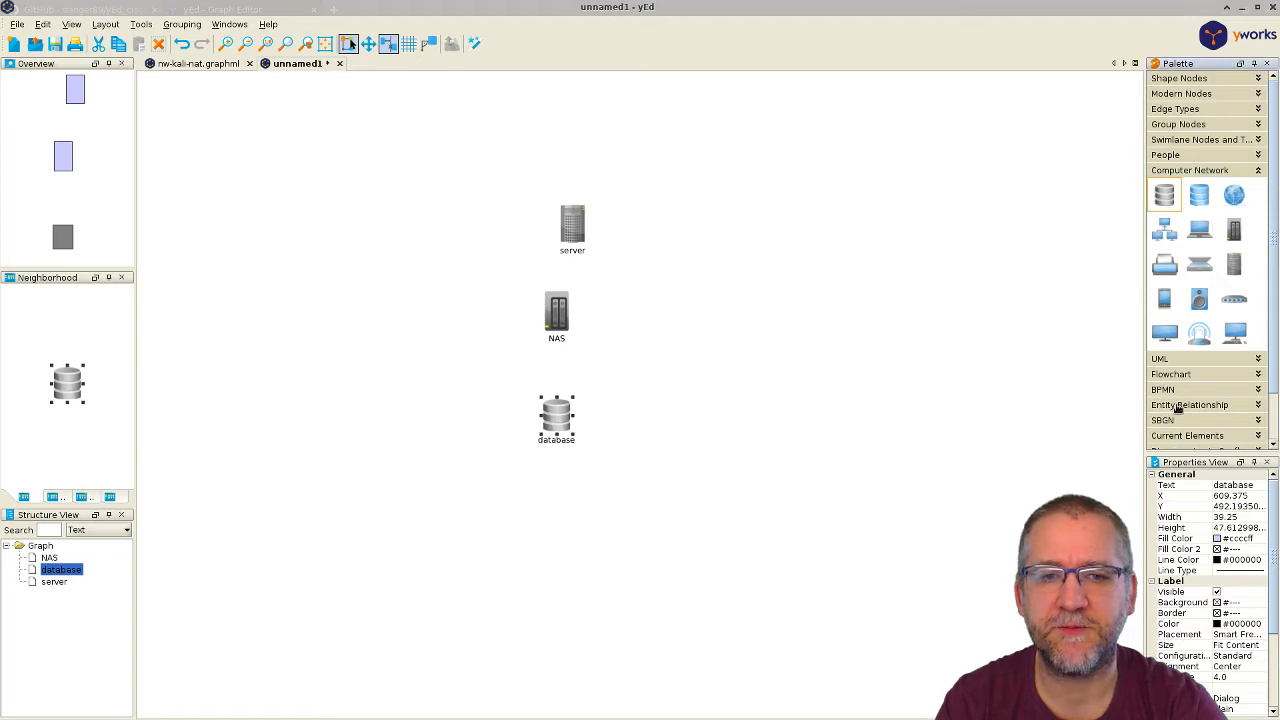
Place a Flowchart cloud shape to the right of the NAS node
left_click(1178, 405)
scroll(1182, 418, "up", 3)
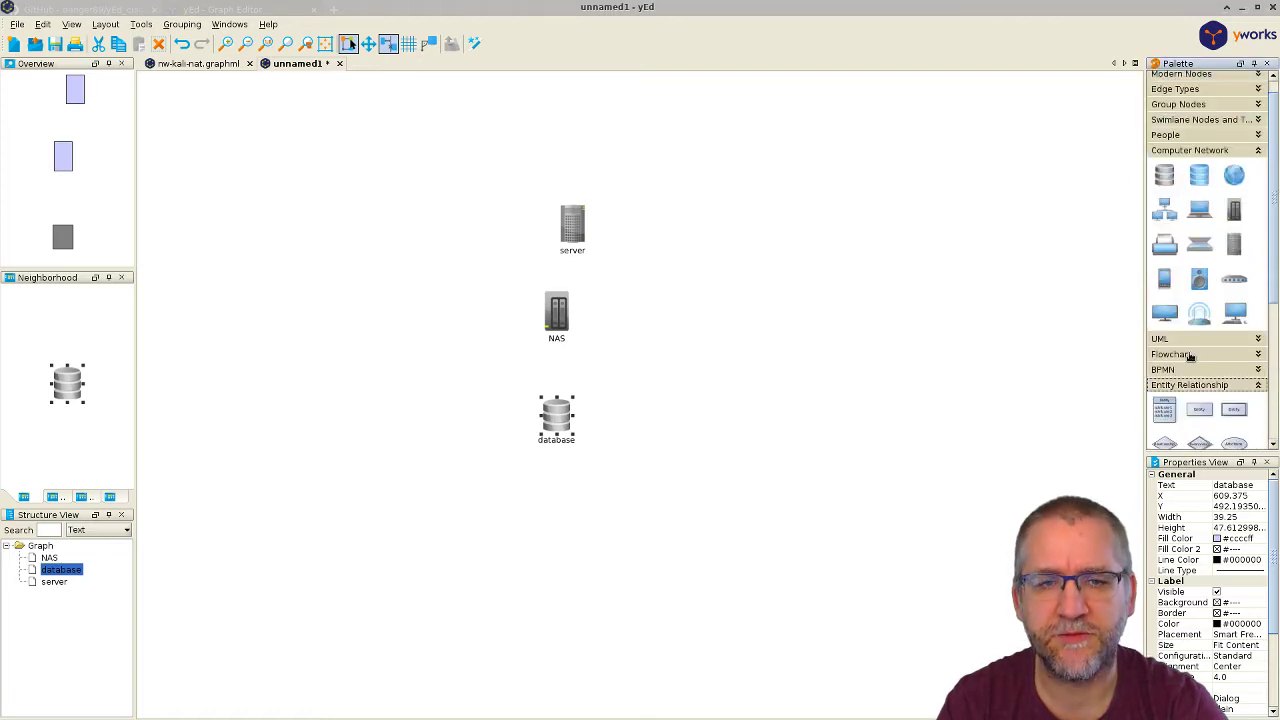
left_click(1180, 368)
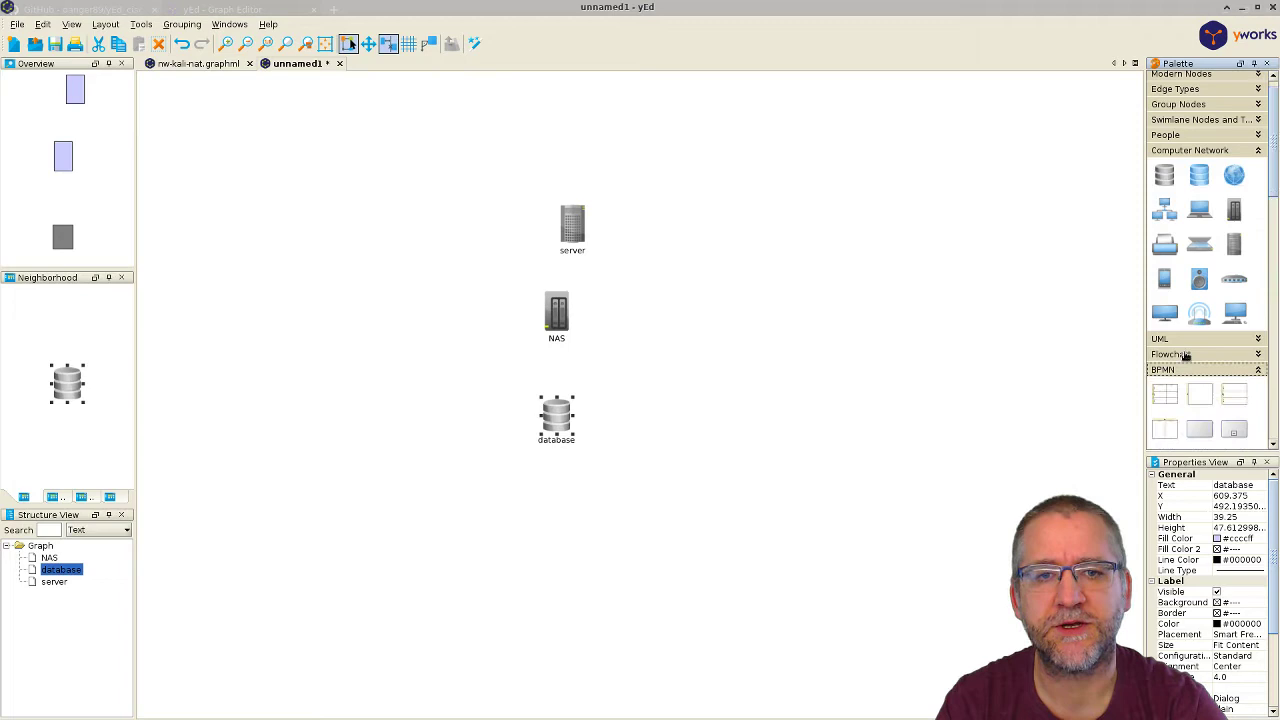
left_click(1182, 354)
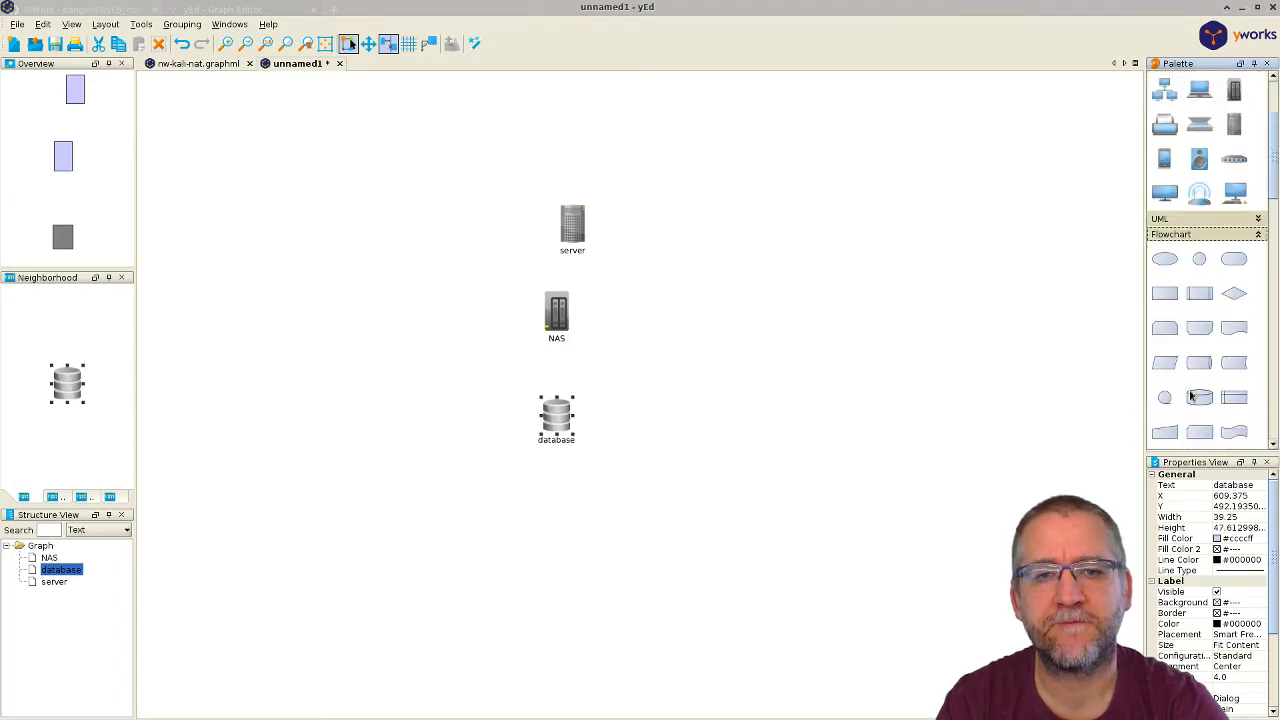
left_click_drag(1163, 395, 677, 320)
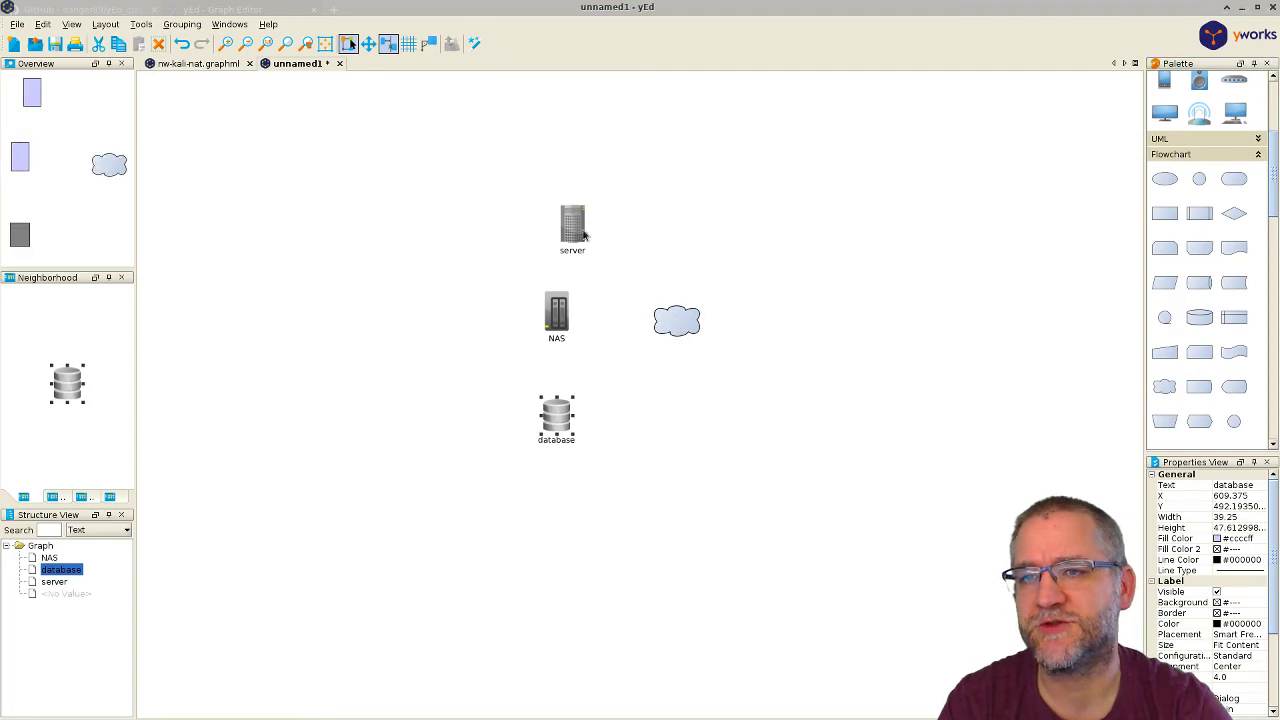
Replace the arrowed link with plain arrowless lines from server, NAS and database to the cloud
left_click_drag(573, 226, 675, 320)
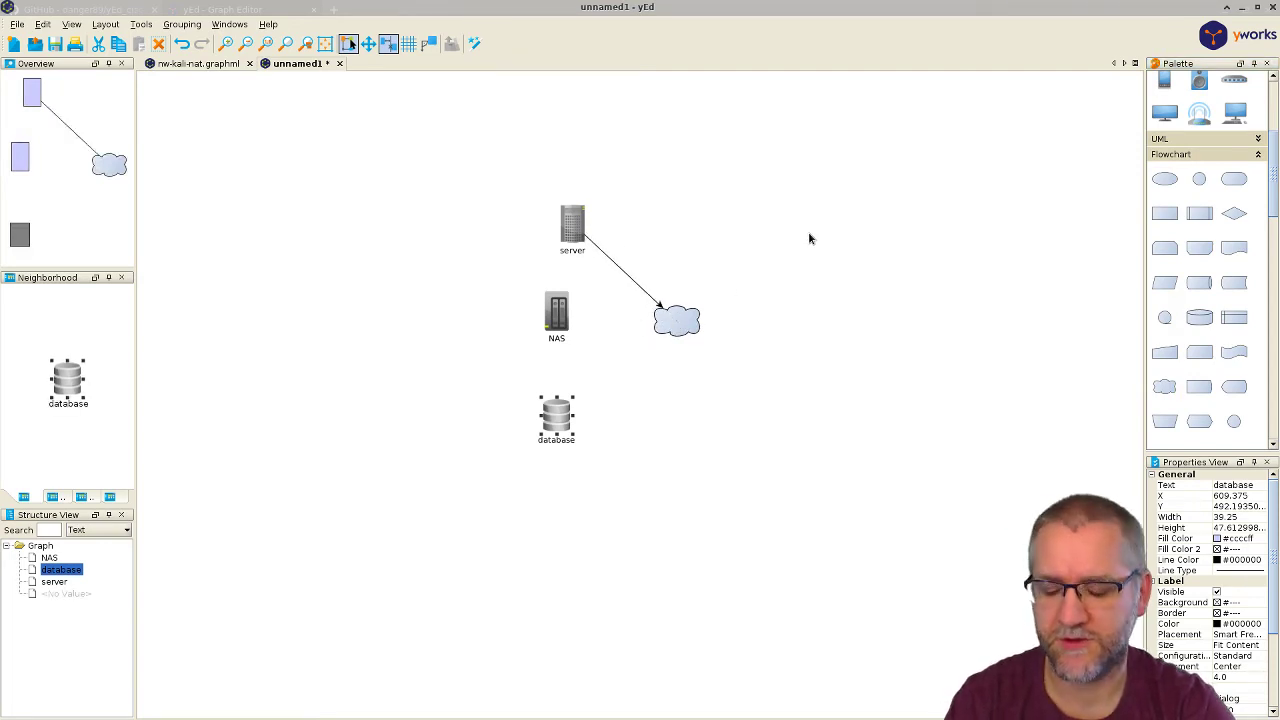
key("ctrl+z")
scroll(1185, 167, "up", 10)
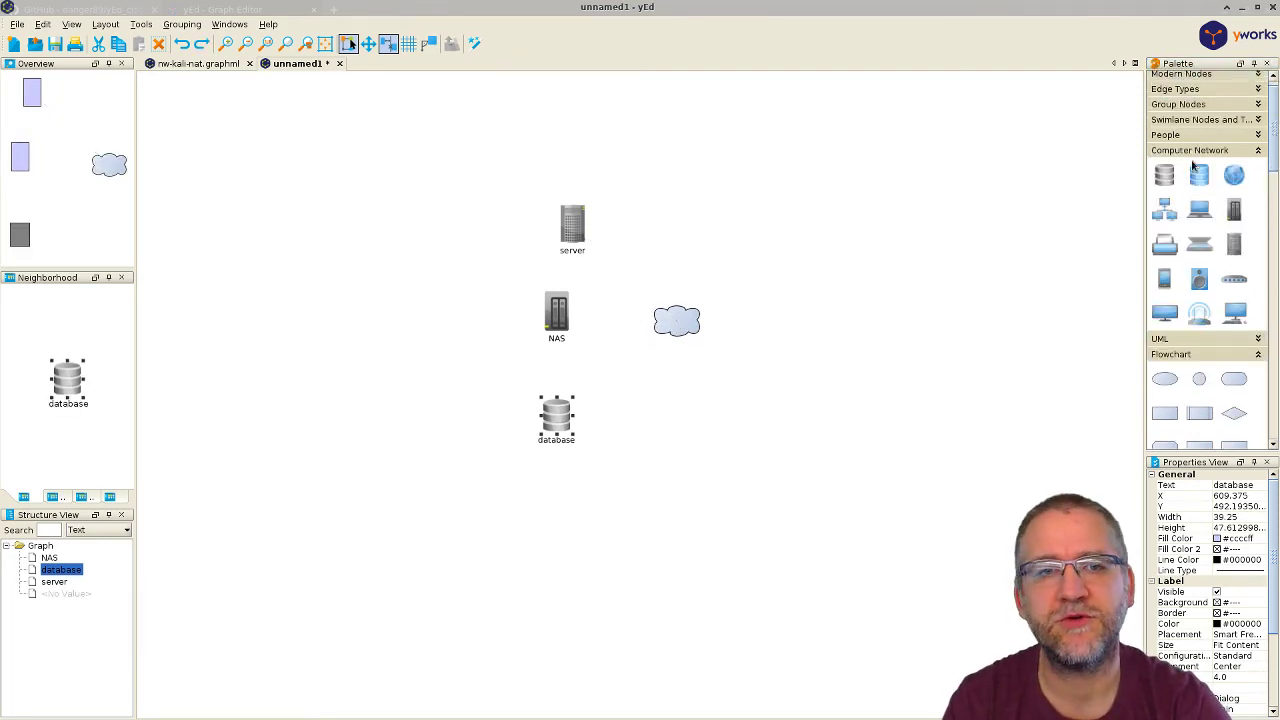
left_click(1180, 93)
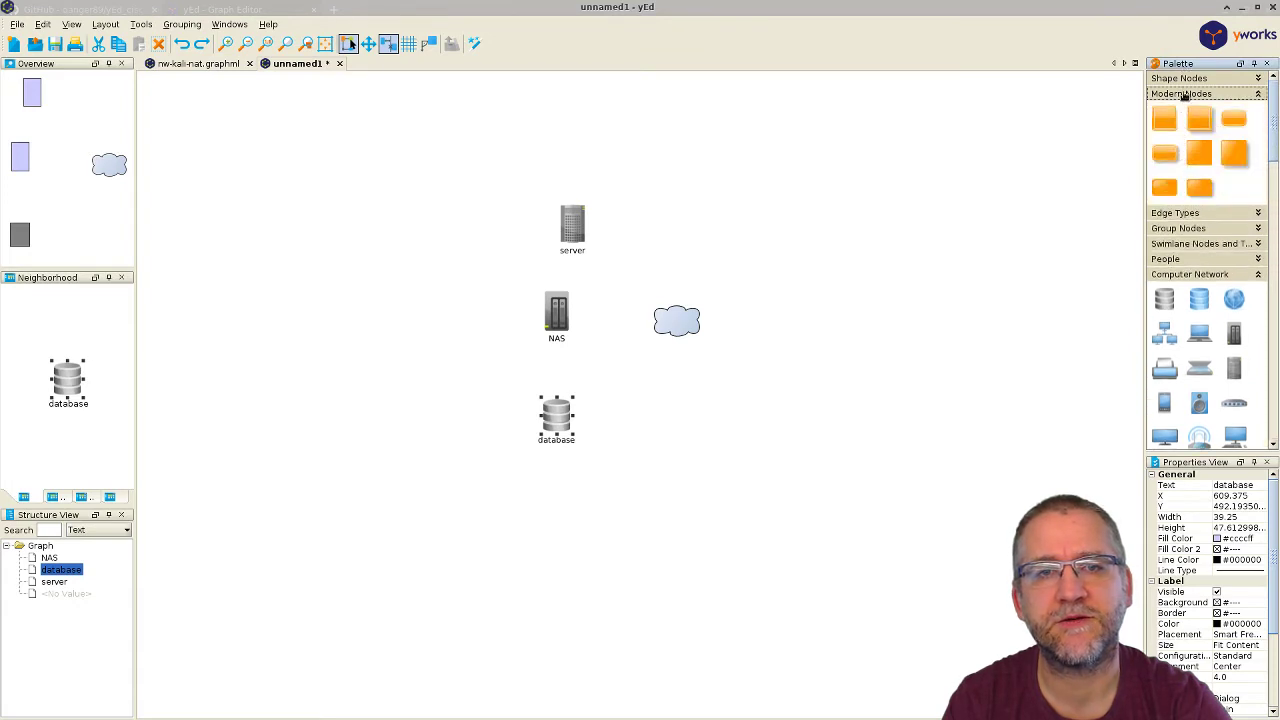
left_click(1180, 93)
left_click(1176, 111)
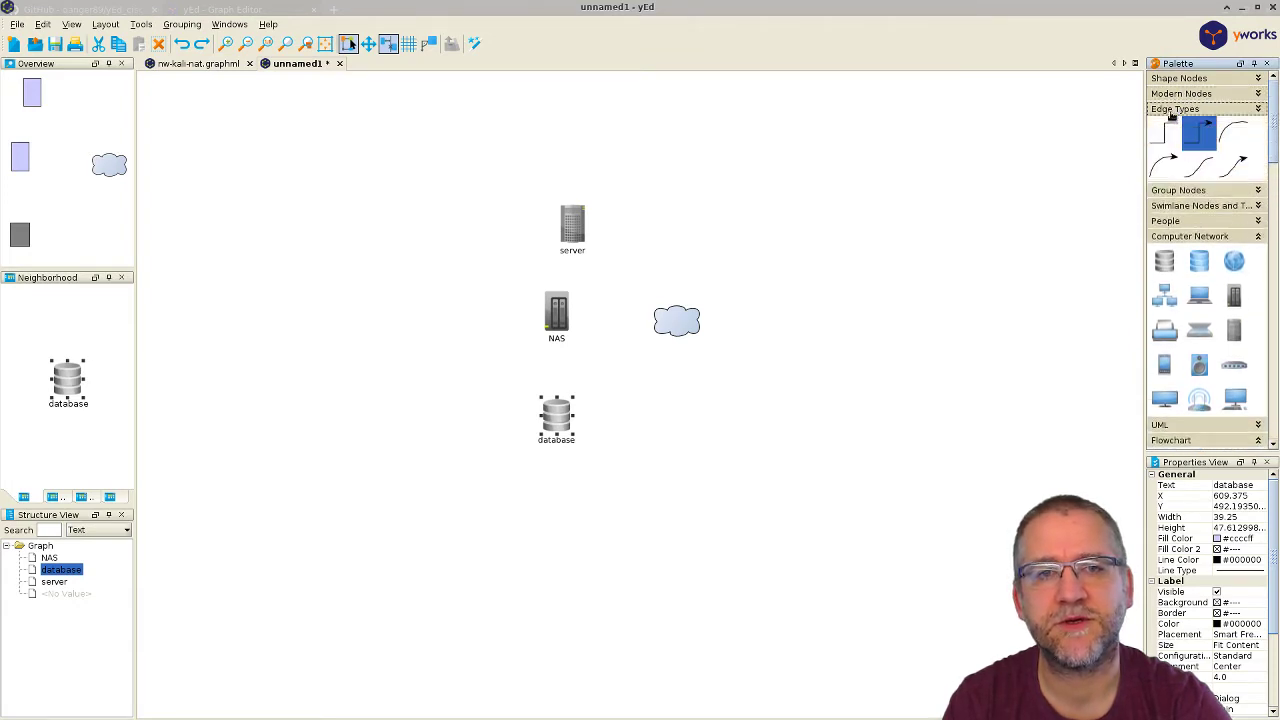
left_click(805, 245)
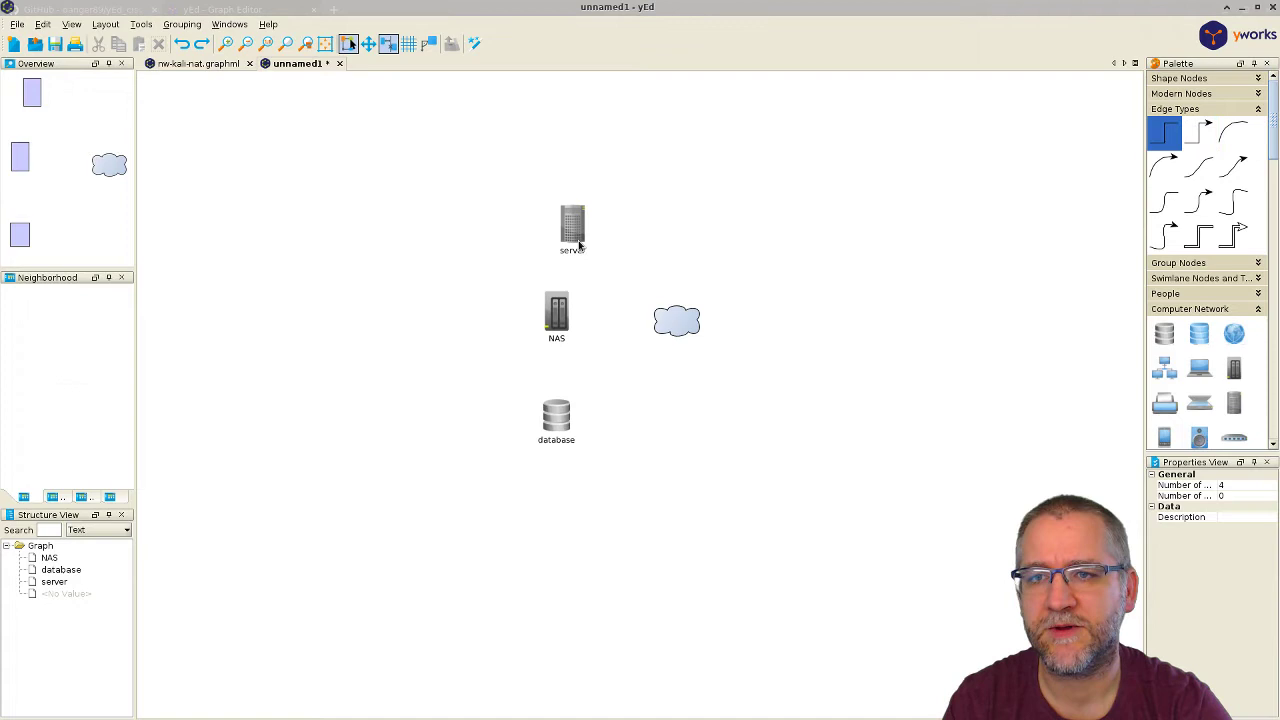
left_click_drag(578, 242, 668, 320)
left_click_drag(570, 319, 676, 320)
left_click_drag(571, 420, 675, 330)
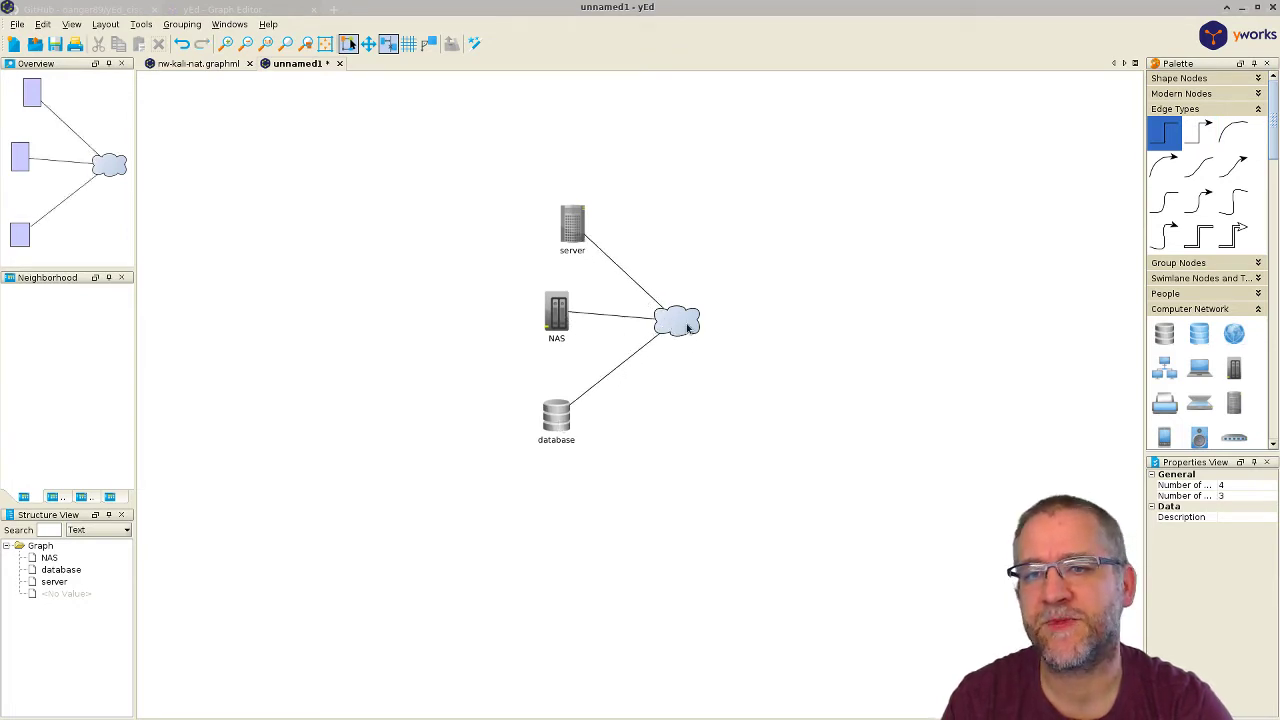
Widen the cloud and type 'SRV LAN' as its label
left_click(686, 328)
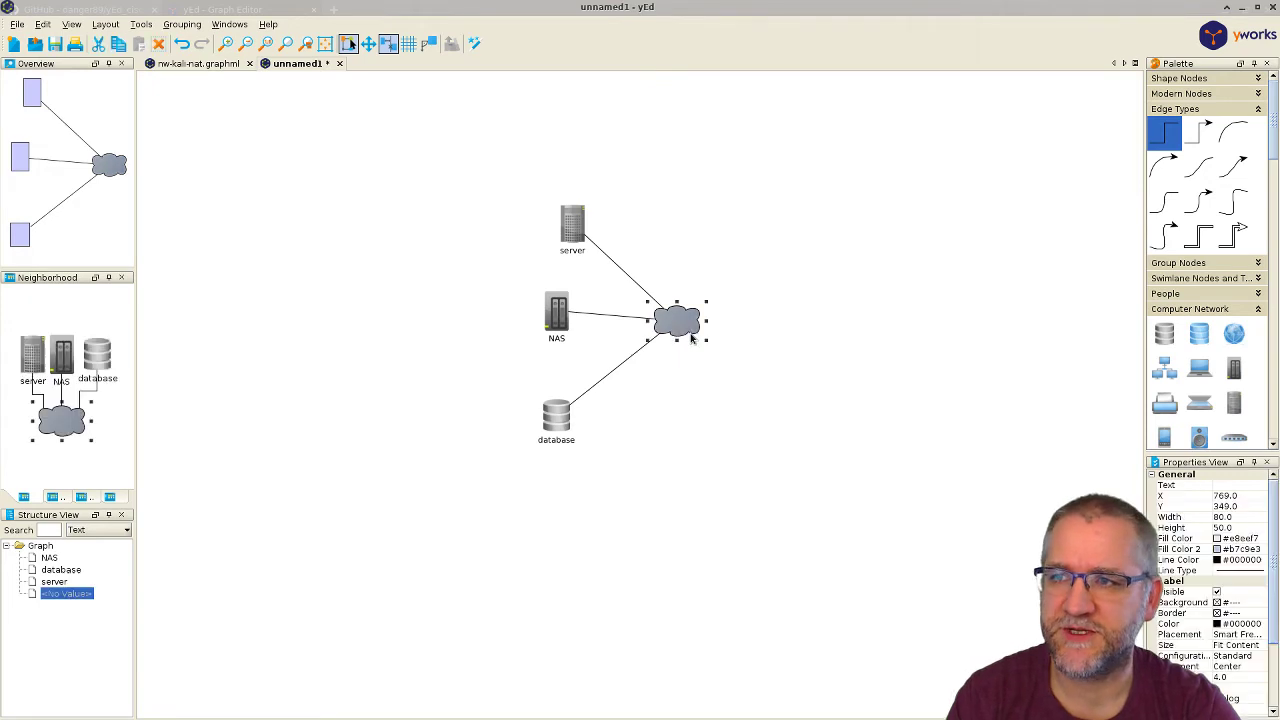
left_click_drag(697, 343, 749, 326)
left_click(720, 414)
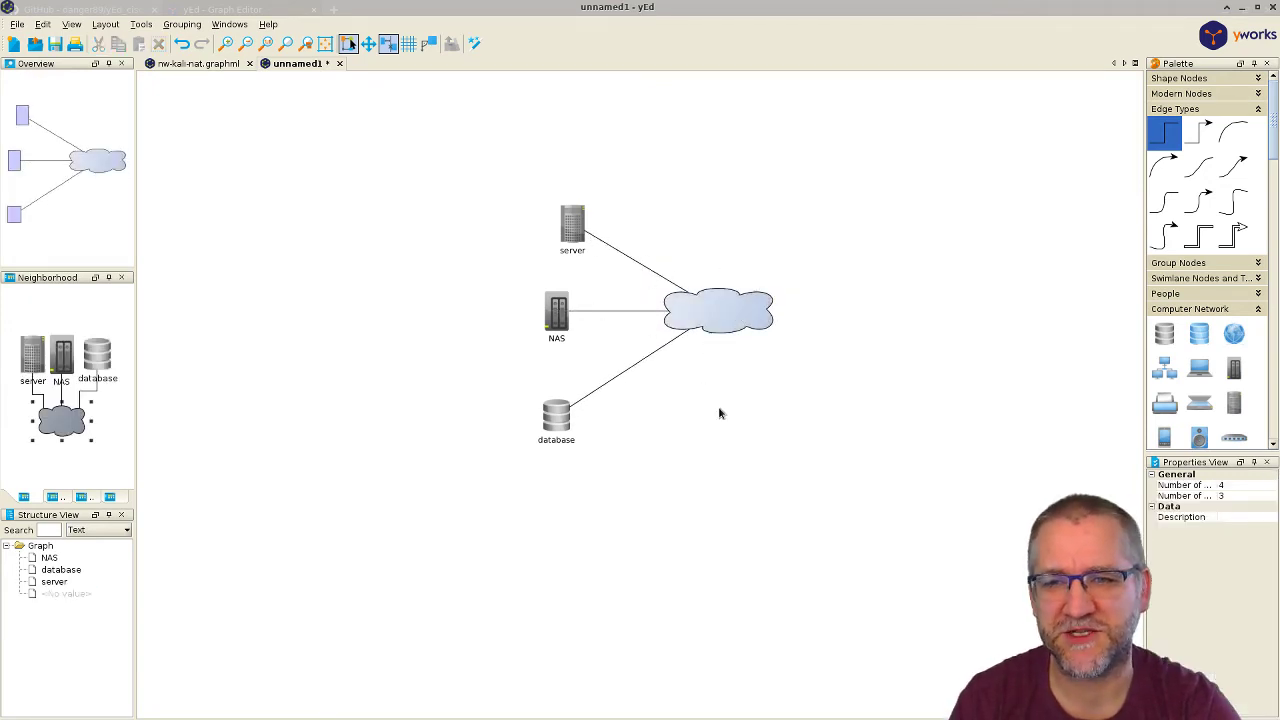
left_click(712, 305)
key("F2")
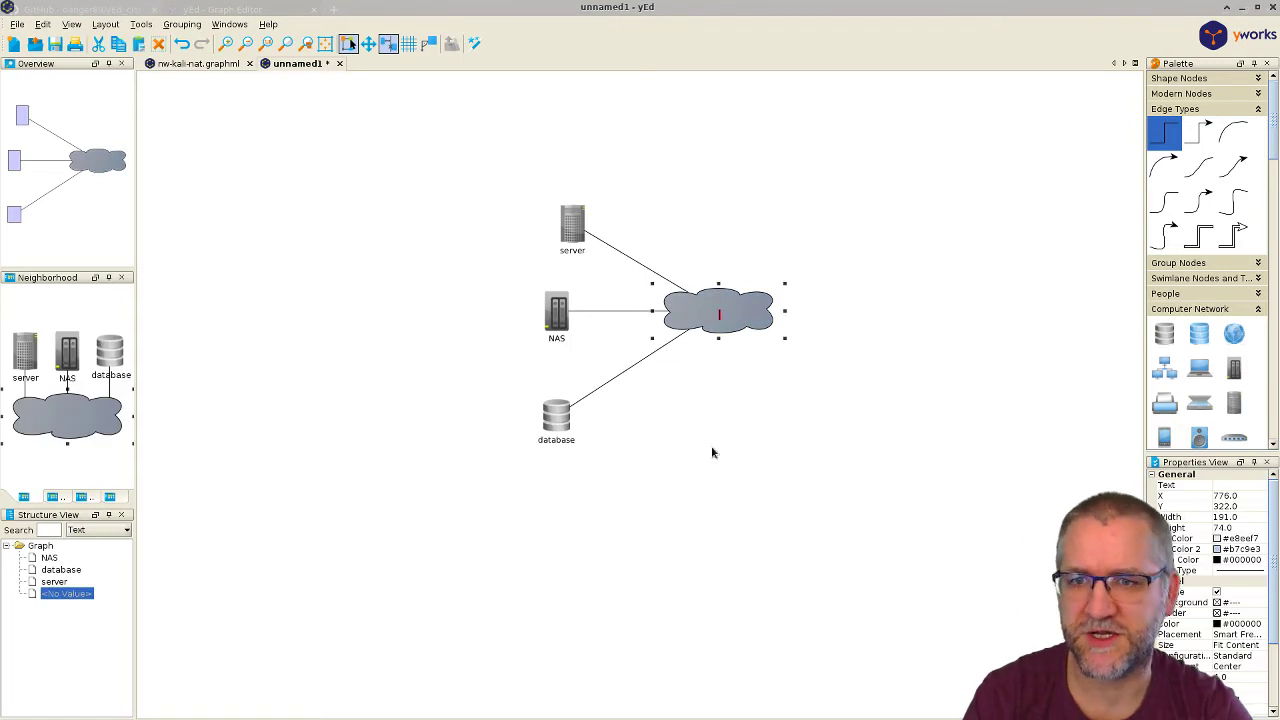
type("SRV")
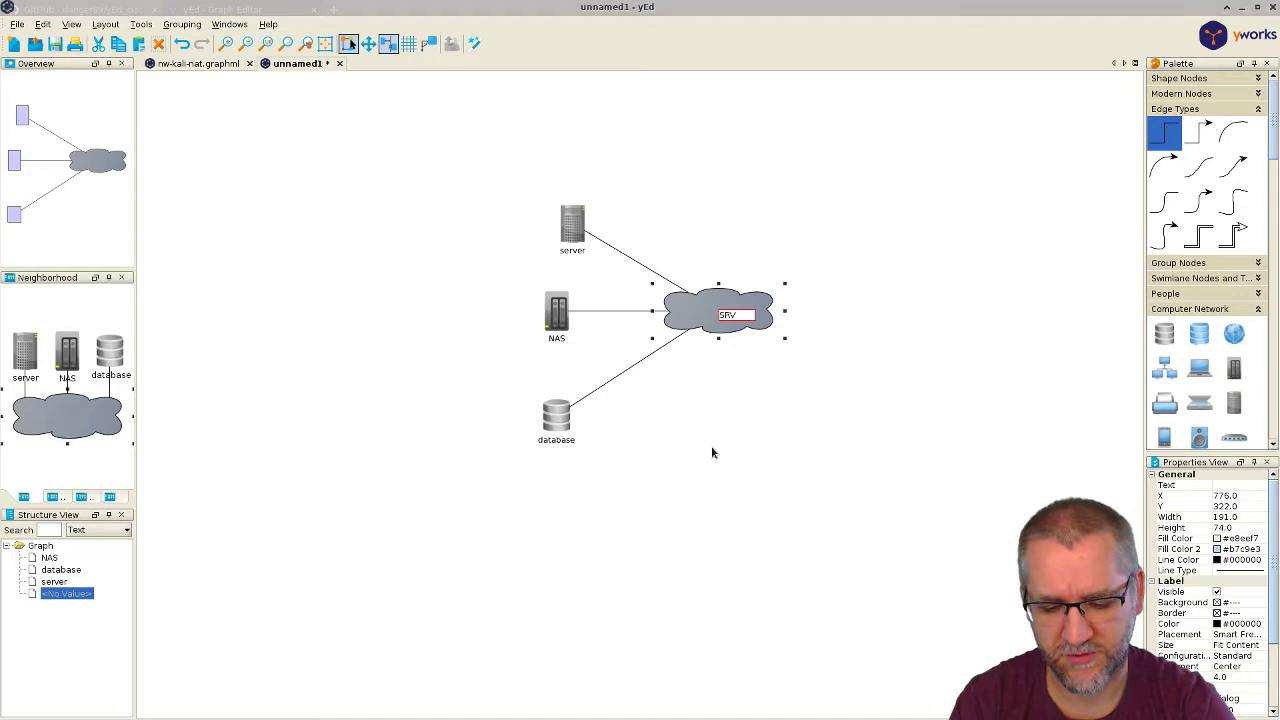
type(" LAN")
Add a second line '10.010.0.0/24' under 'SRV LAN' in the cloud label
key("Return")
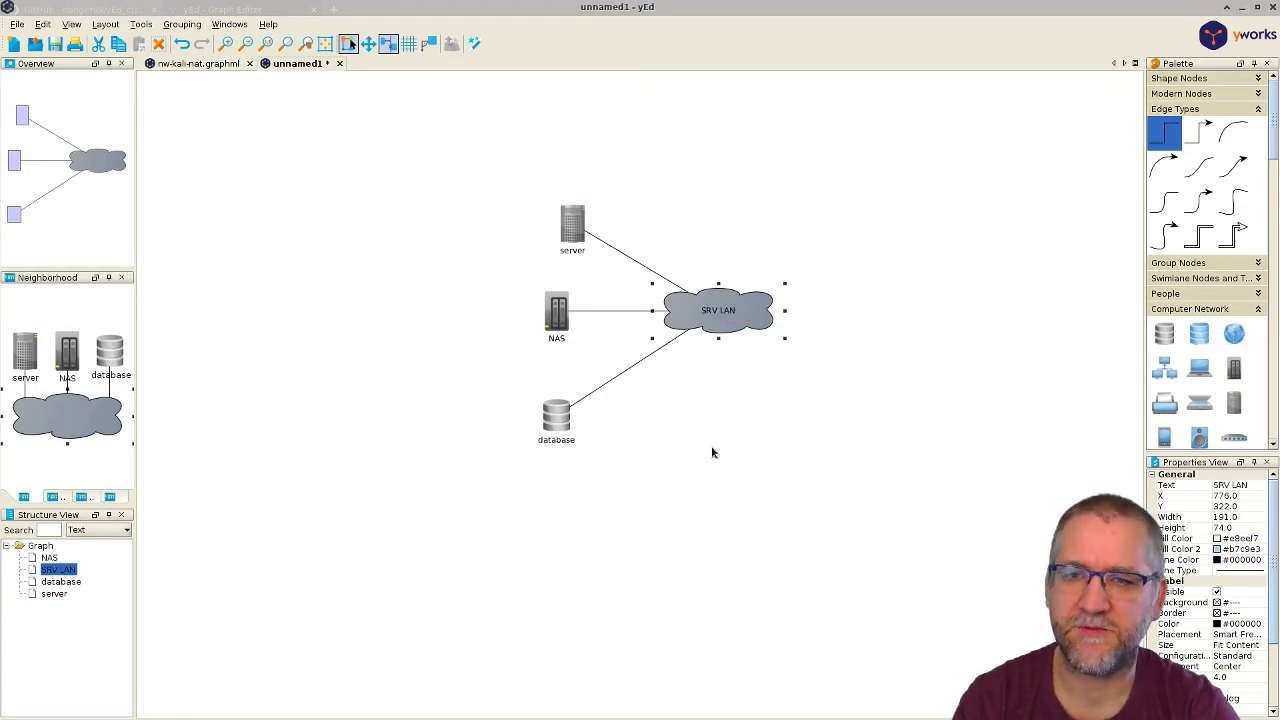
key("F2")
key("End")
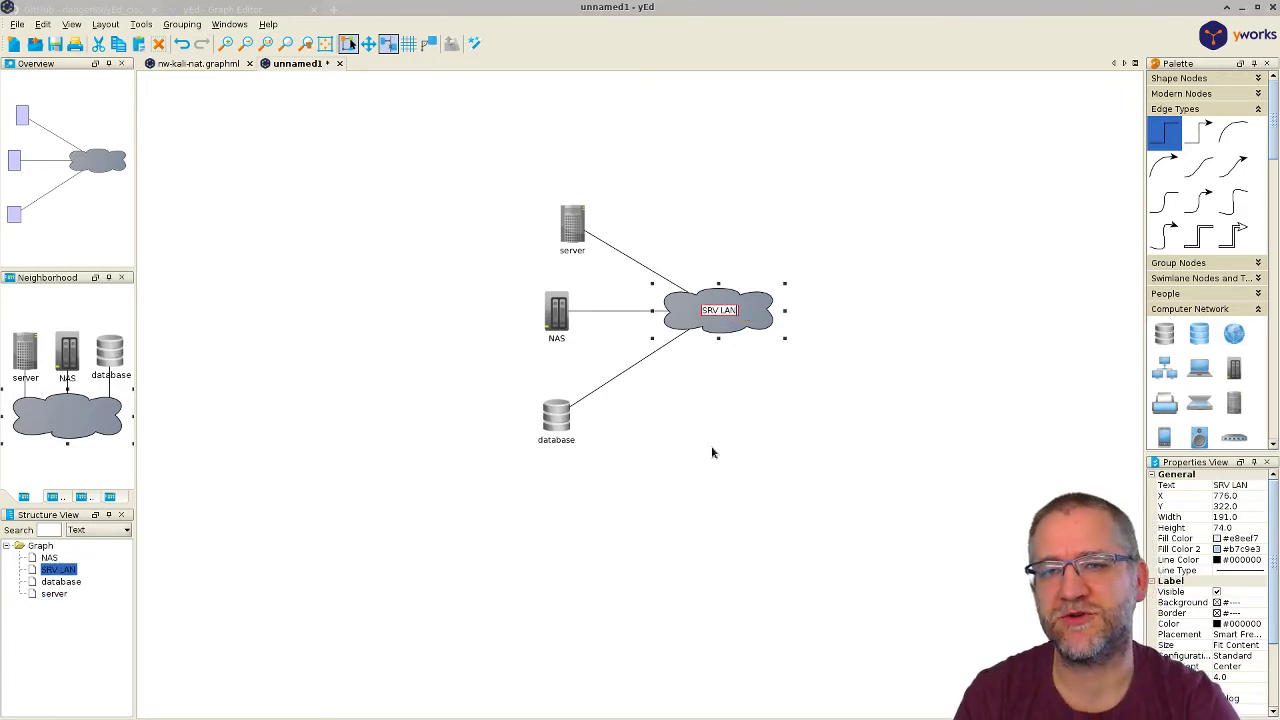
key("ctrl+Return")
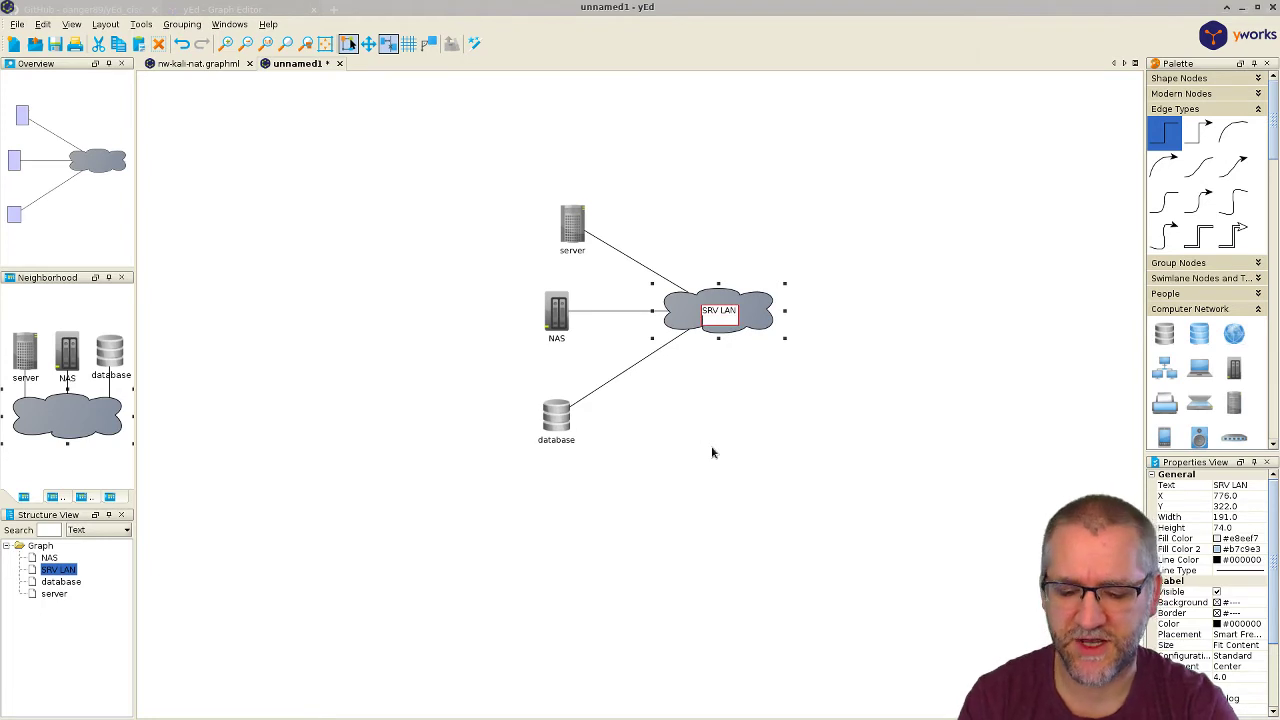
type("1")
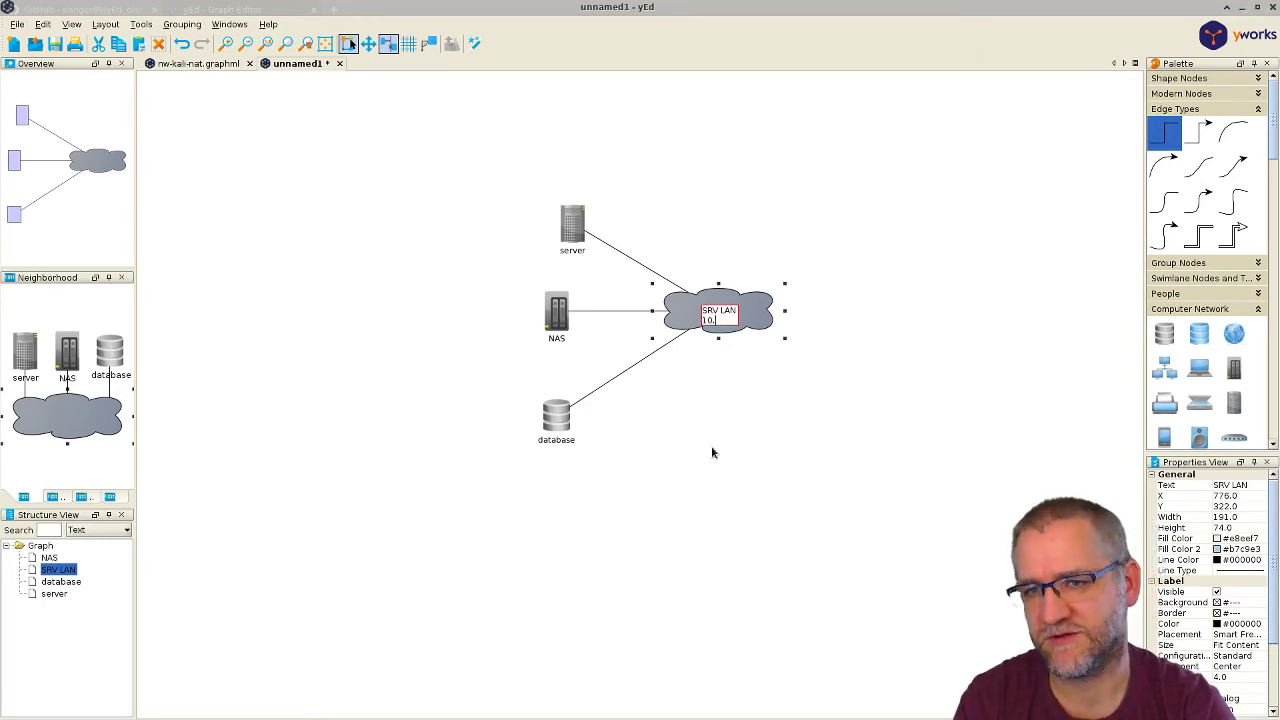
type("0.010.0.")
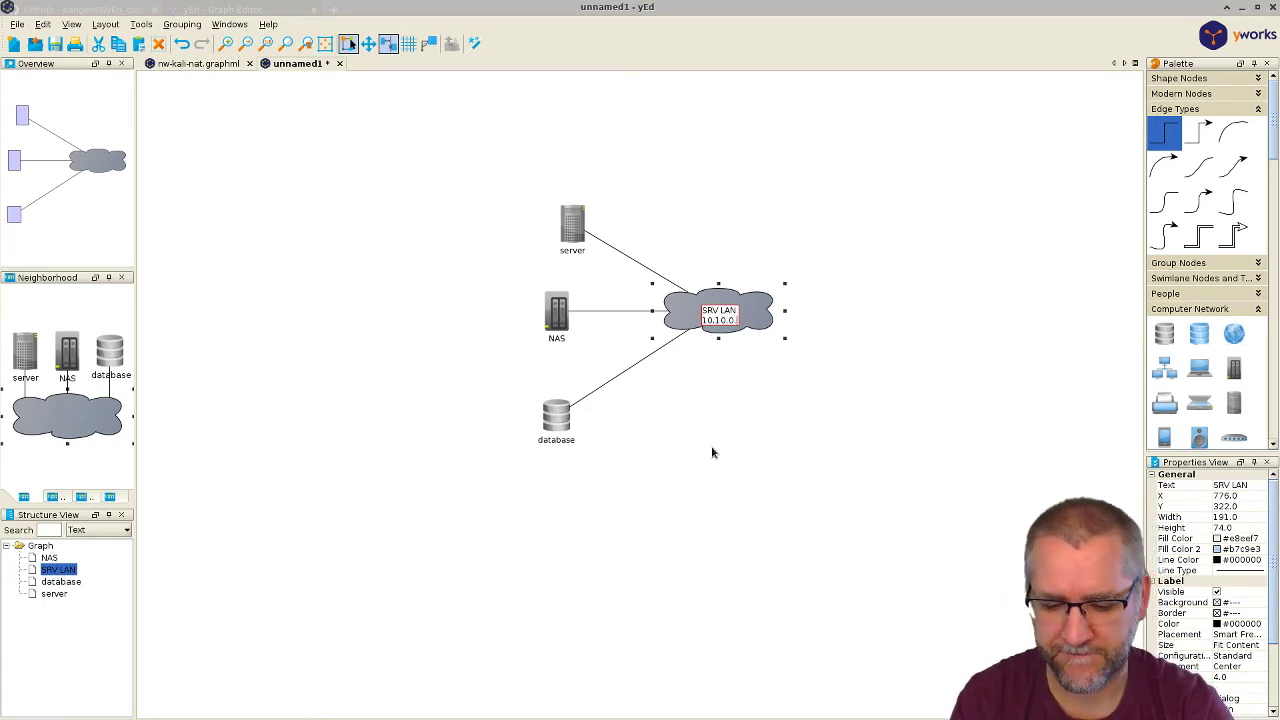
type("0/24")
key("Return")
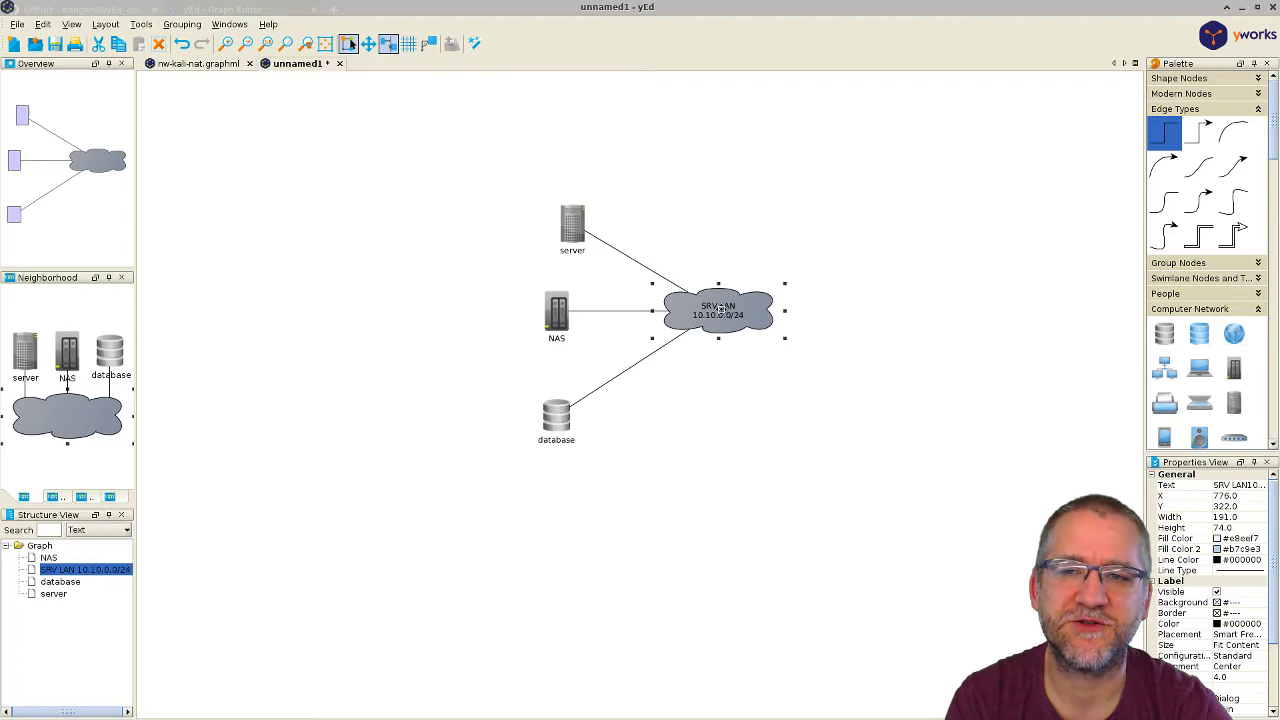
Label the server-to-cloud link '.100' using Edit Label
left_click(757, 264)
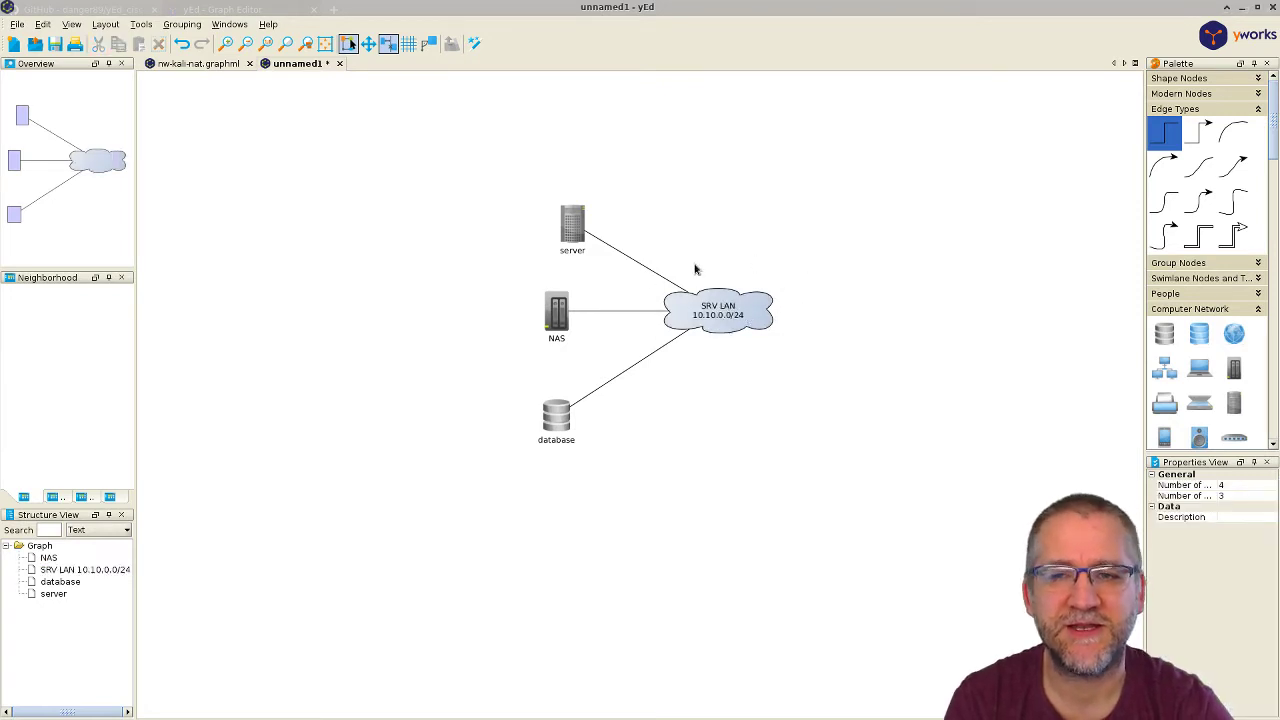
left_click(639, 267)
key("F2")
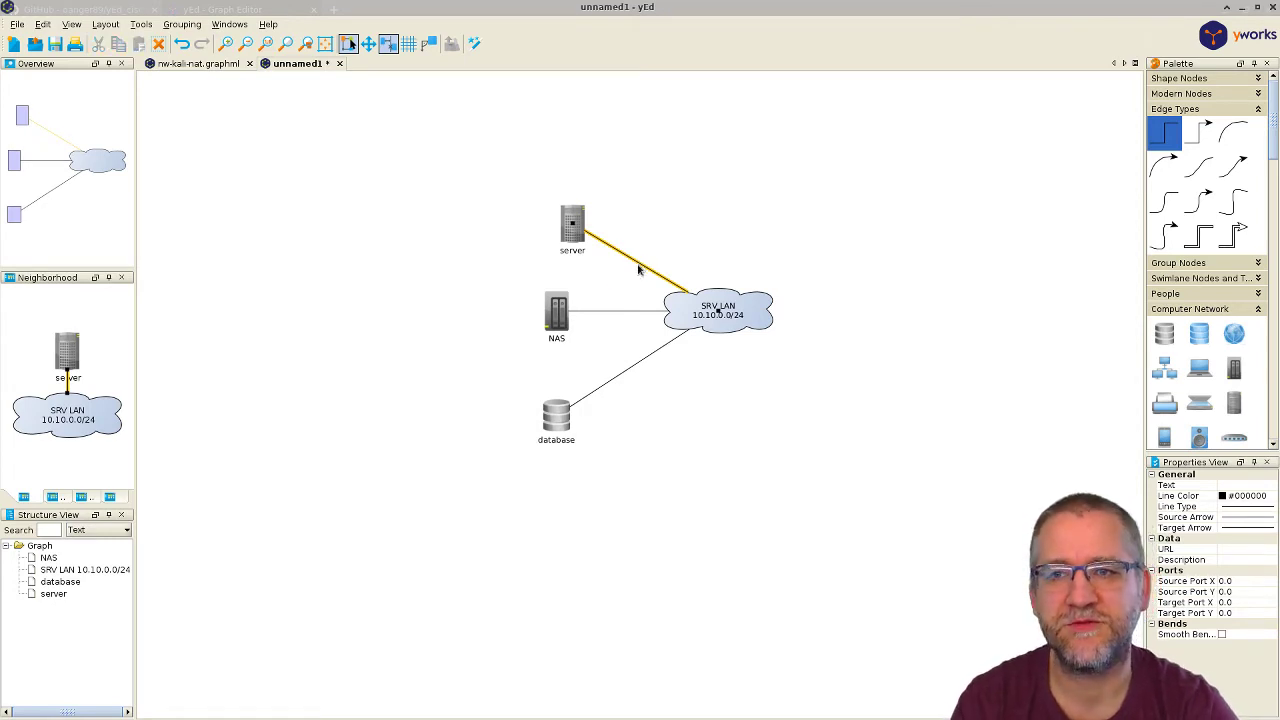
right_click(638, 268)
left_click(662, 275)
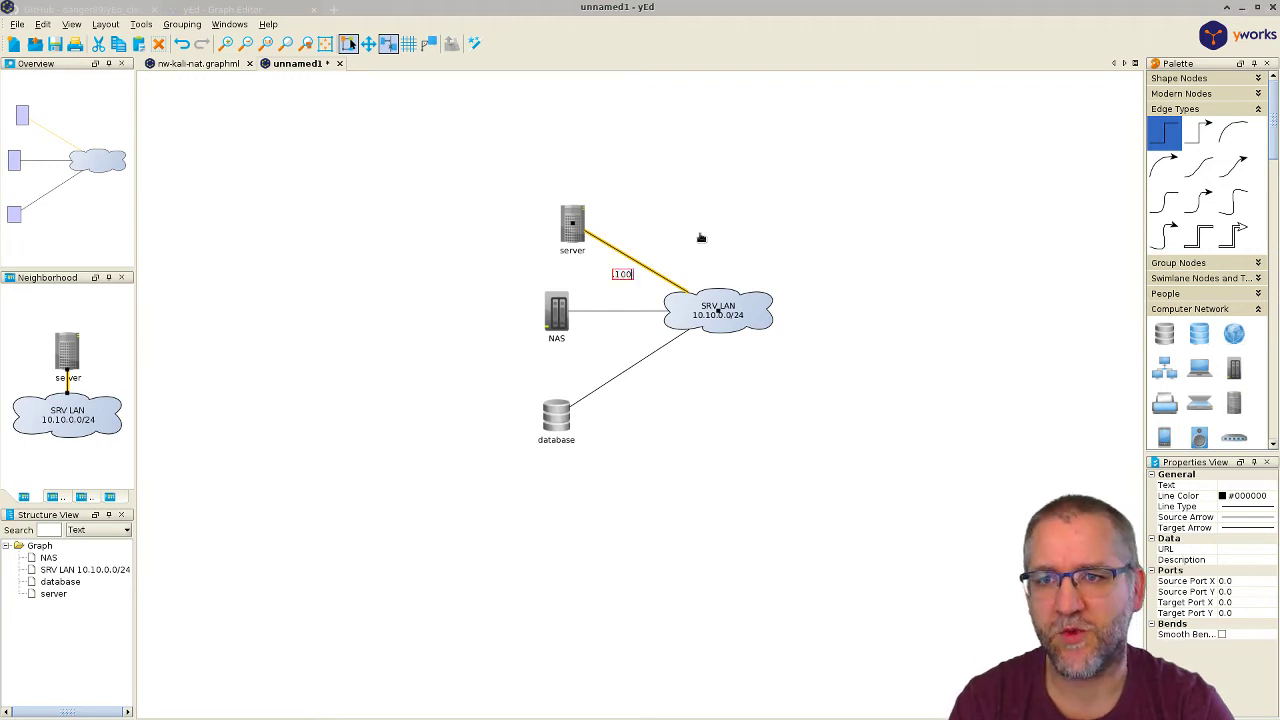
key("Return")
Label the NAS link '.101' and the database link '.102'
left_click(599, 316)
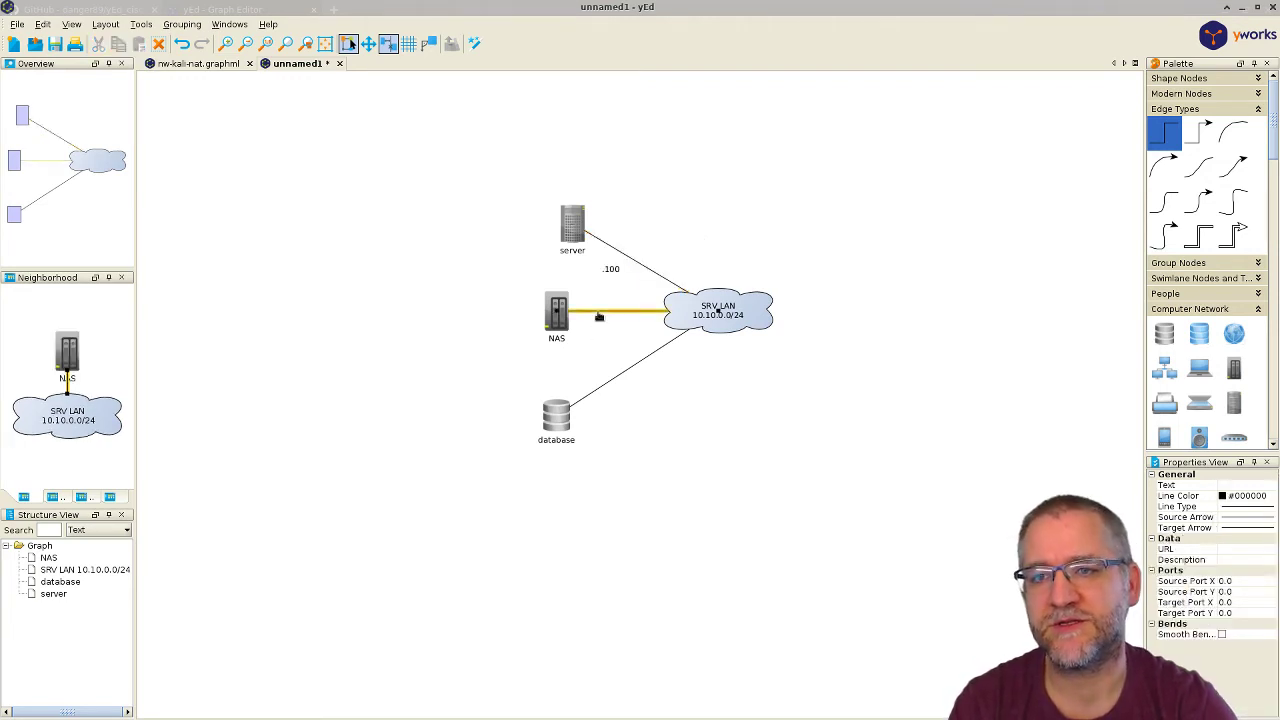
key("F2")
type(".10")
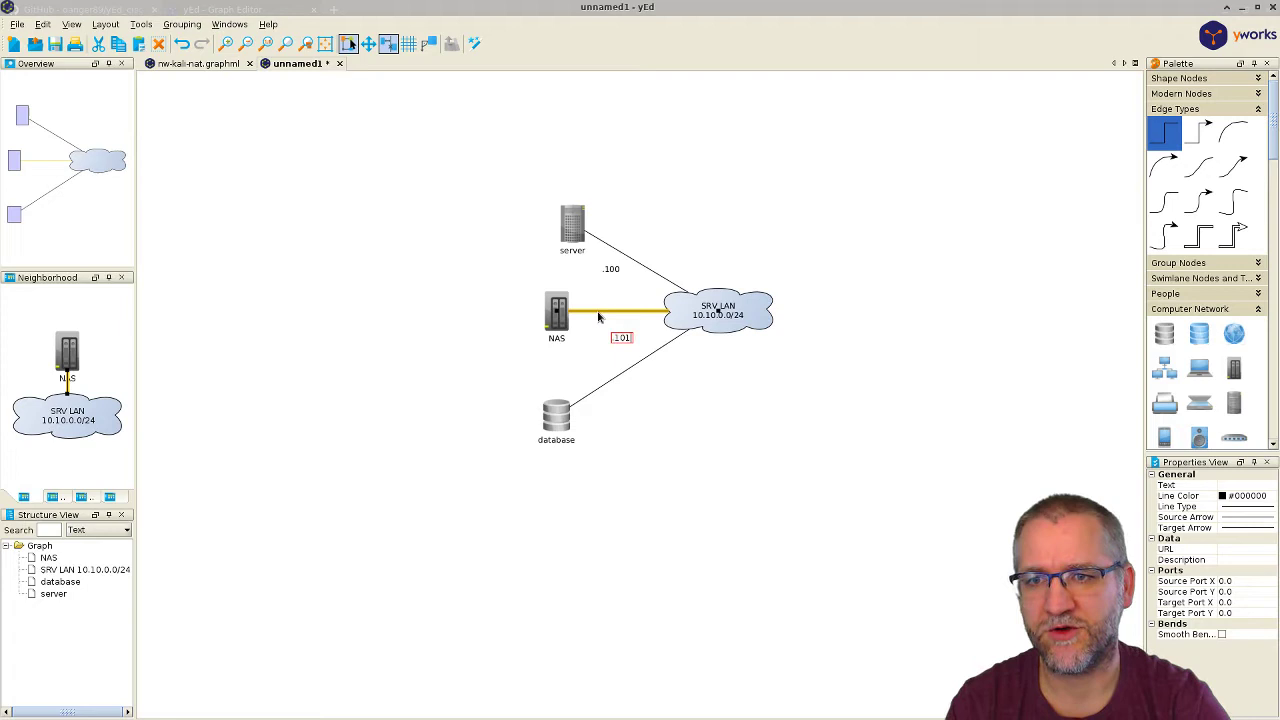
type("1")
key("Return")
left_click(621, 376)
key("F2")
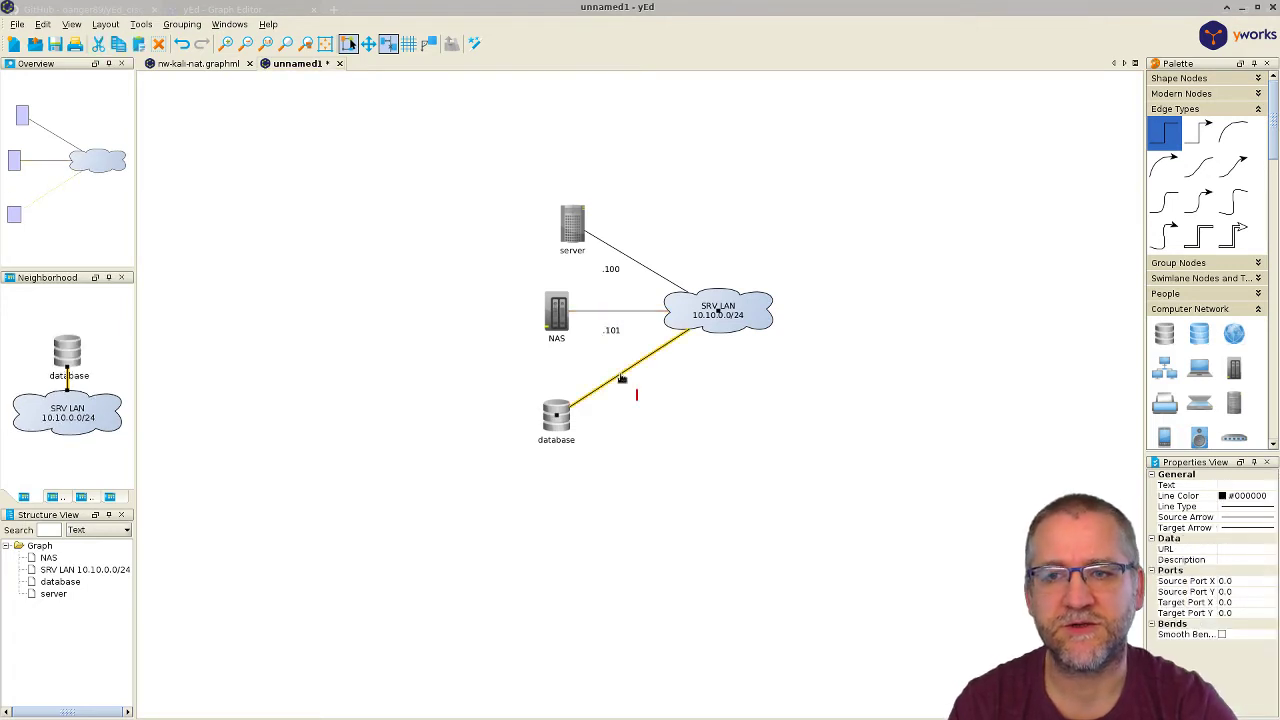
type(".102")
key("Return")
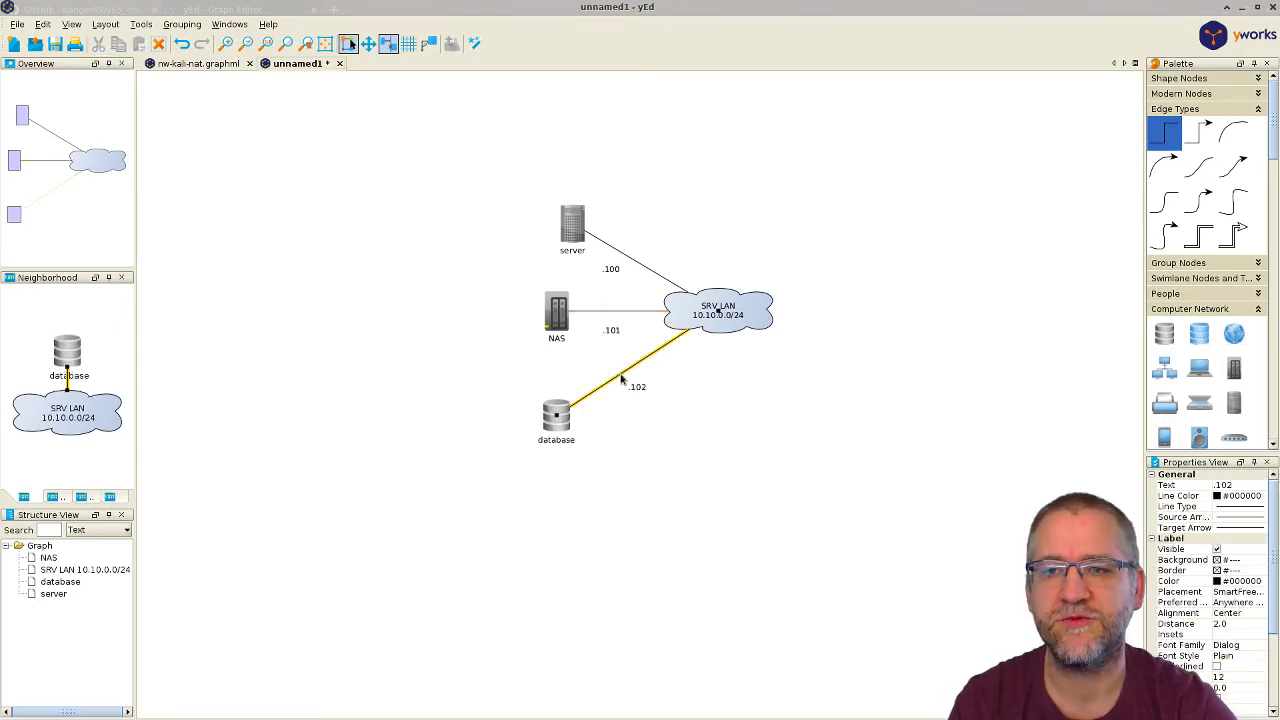
Move the .100 label onto the server line and give it a white background
left_click_drag(615, 273, 632, 259)
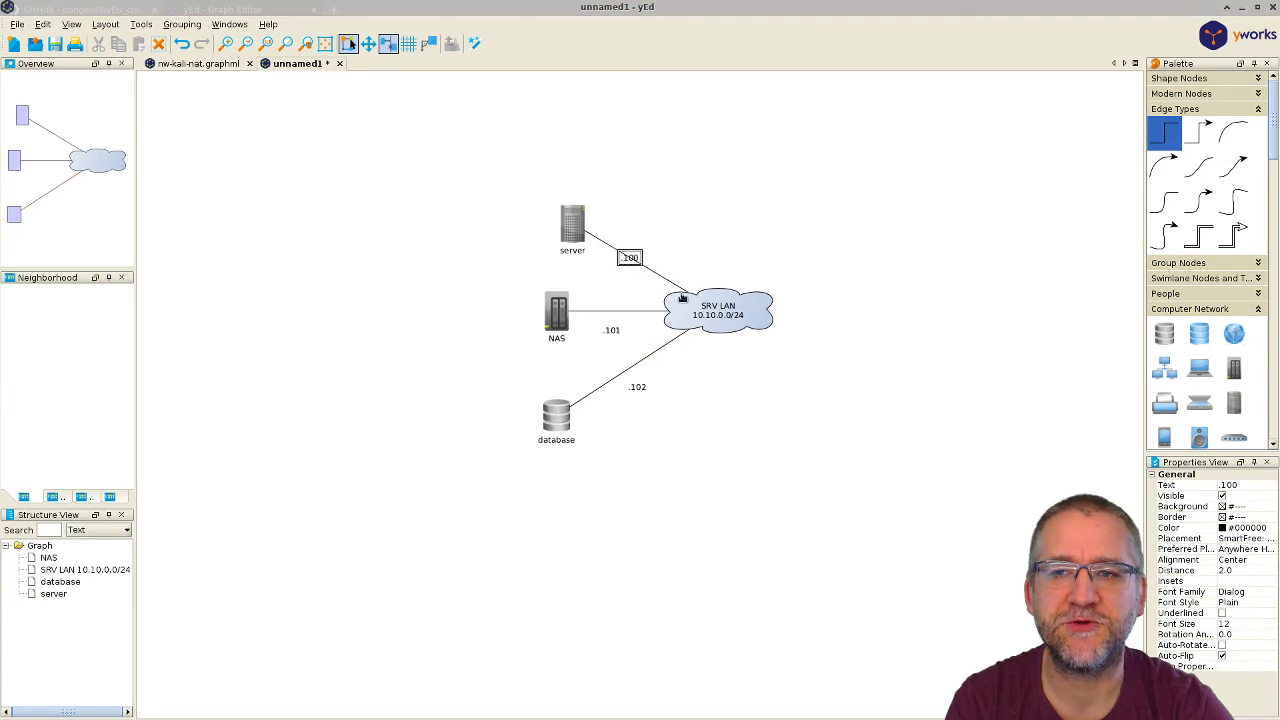
left_click(1228, 507)
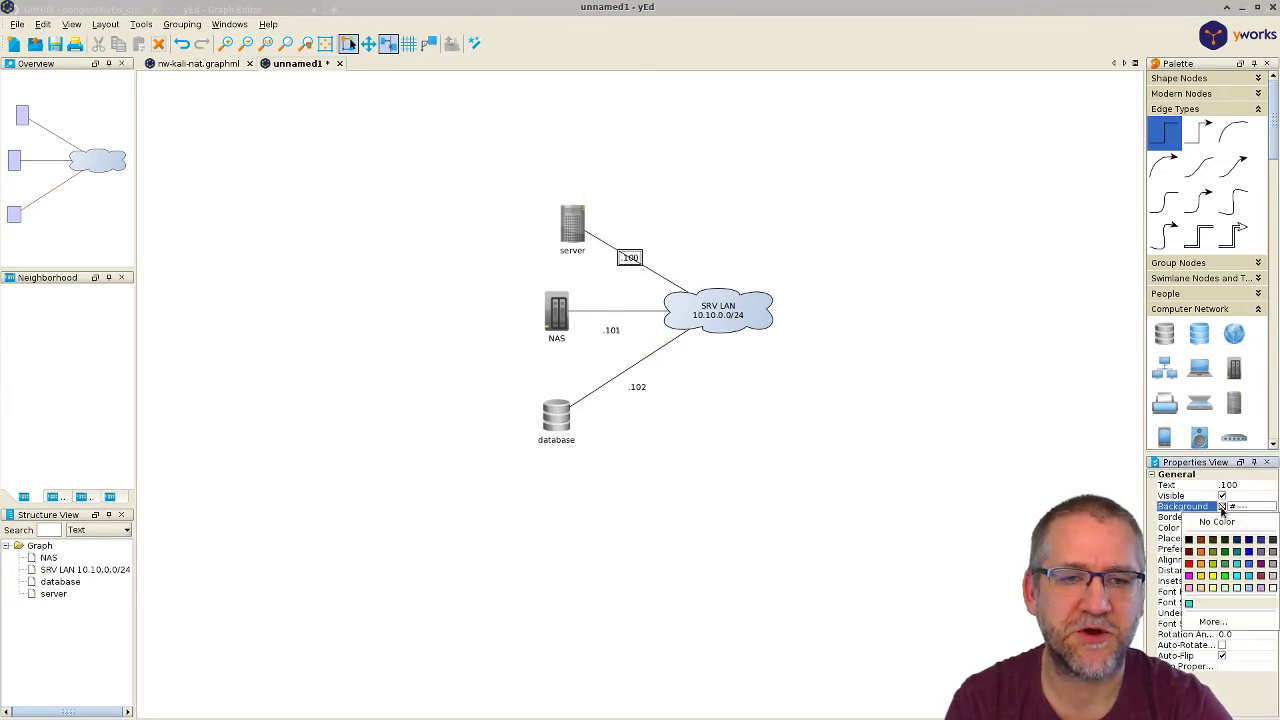
key("Escape")
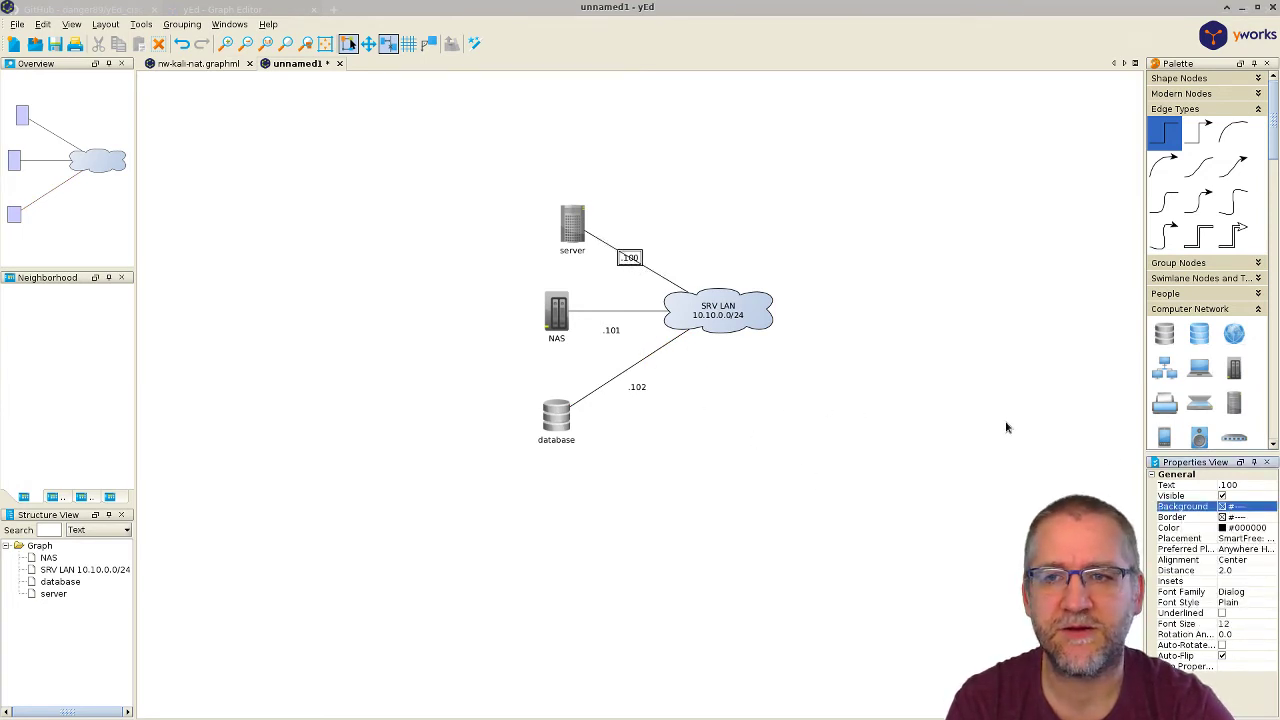
left_click(1229, 508)
left_click(1266, 590)
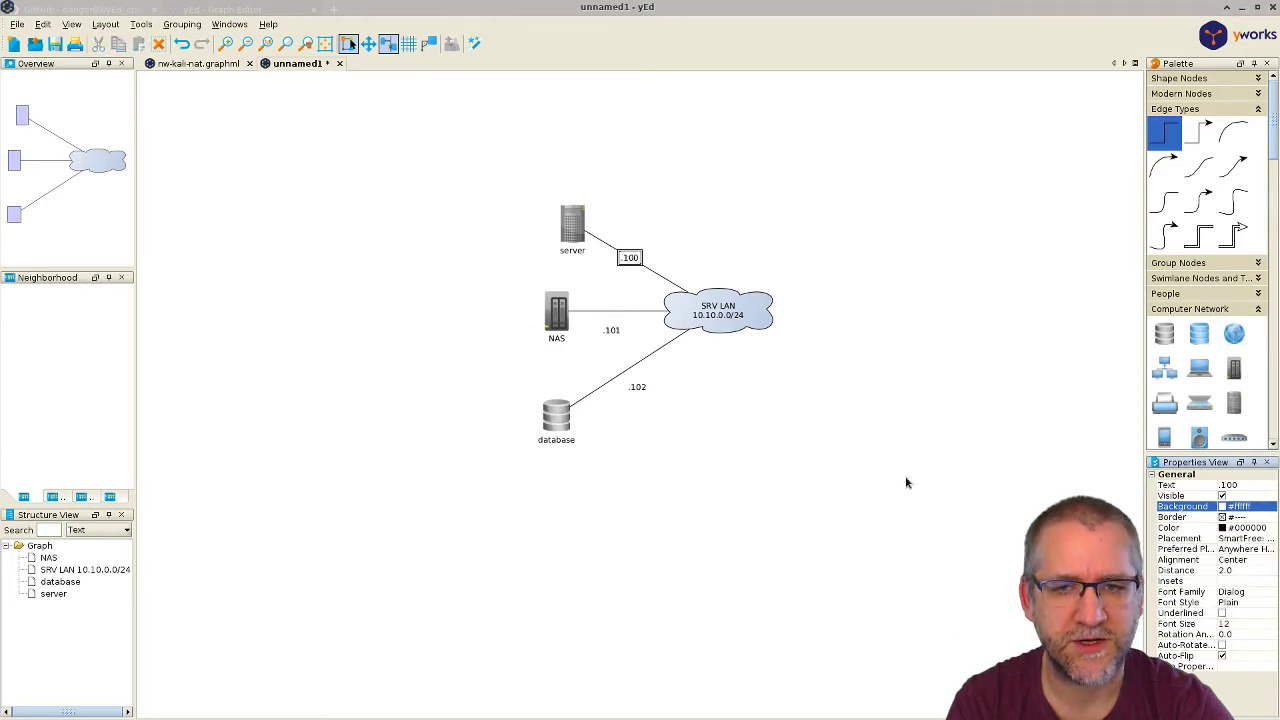
left_click(908, 482)
Move the .101 and .102 labels onto their lines with white backgrounds
left_click(611, 332)
left_click_drag(611, 332, 612, 311)
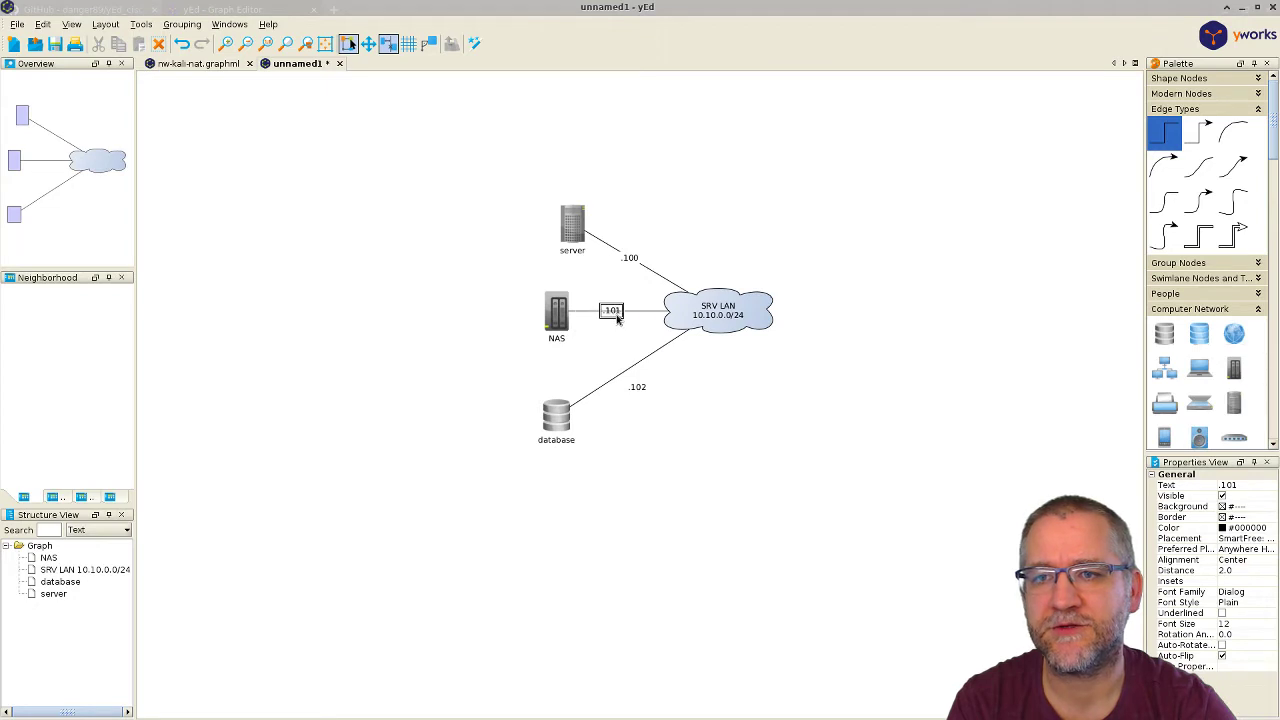
left_click(1221, 510)
left_click(1270, 591)
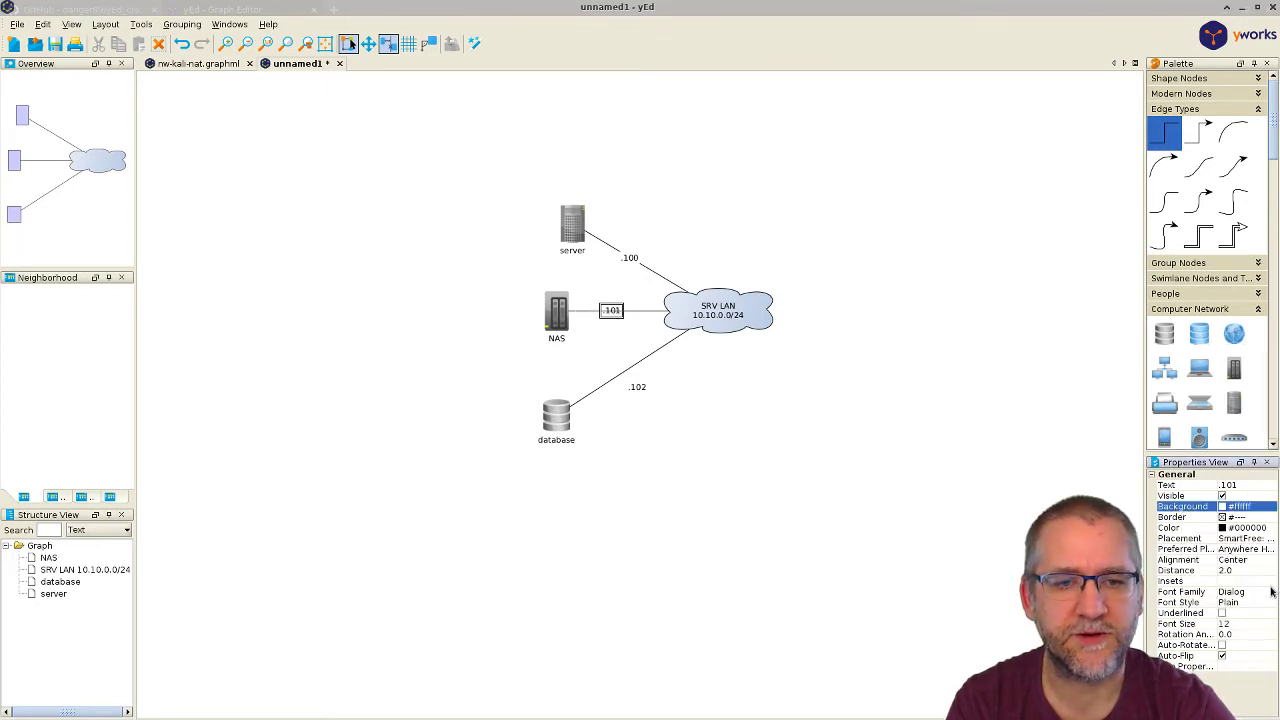
left_click(653, 391)
left_click(638, 387)
left_click_drag(638, 387, 626, 372)
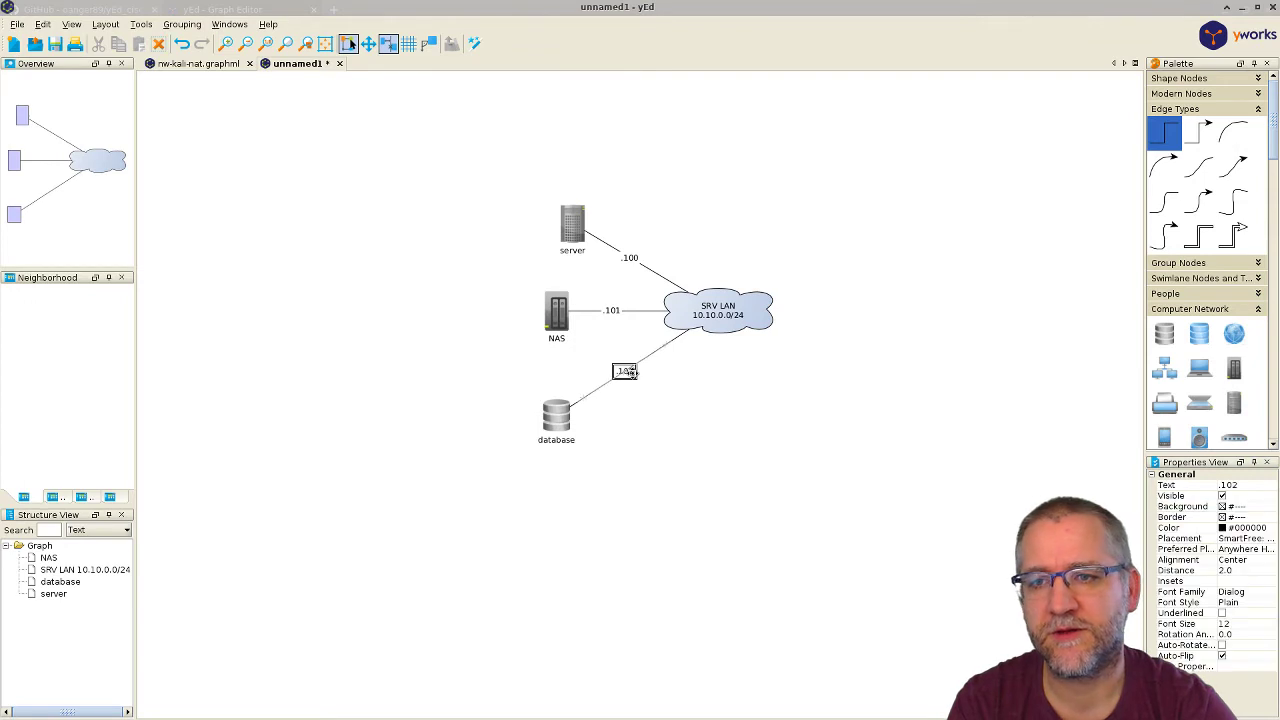
left_click(1230, 510)
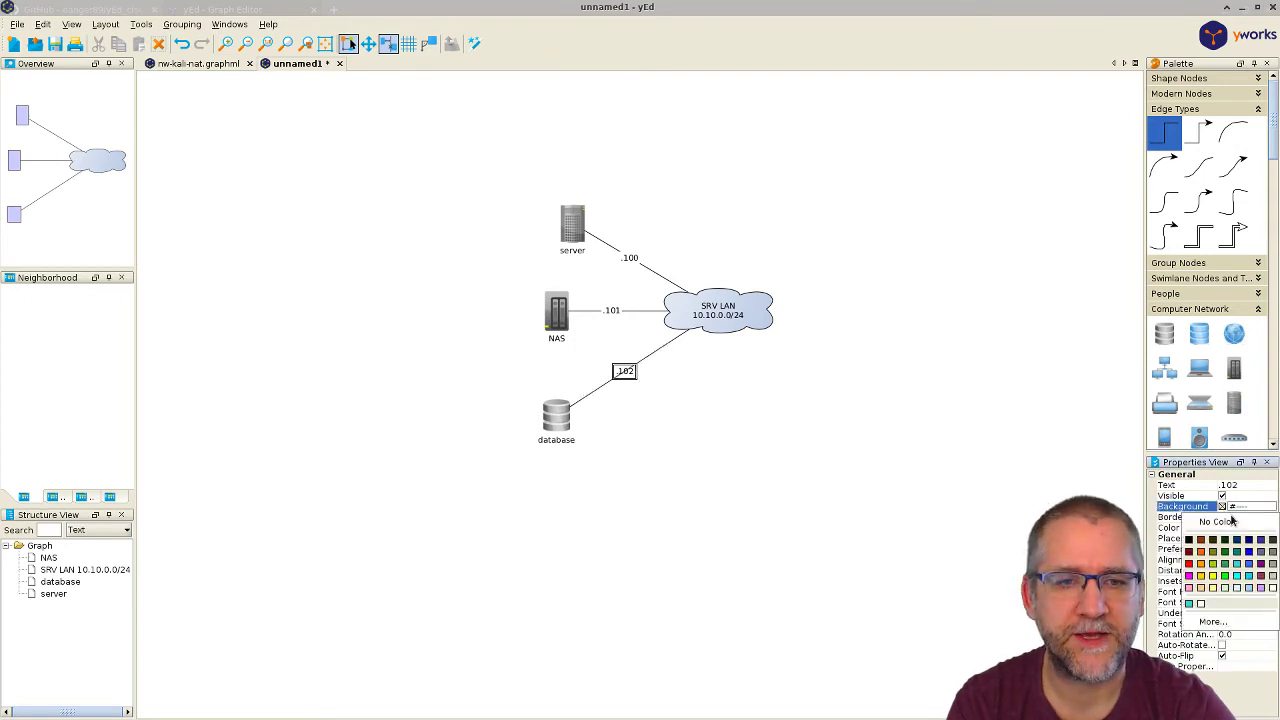
left_click(1272, 591)
left_click(766, 503)
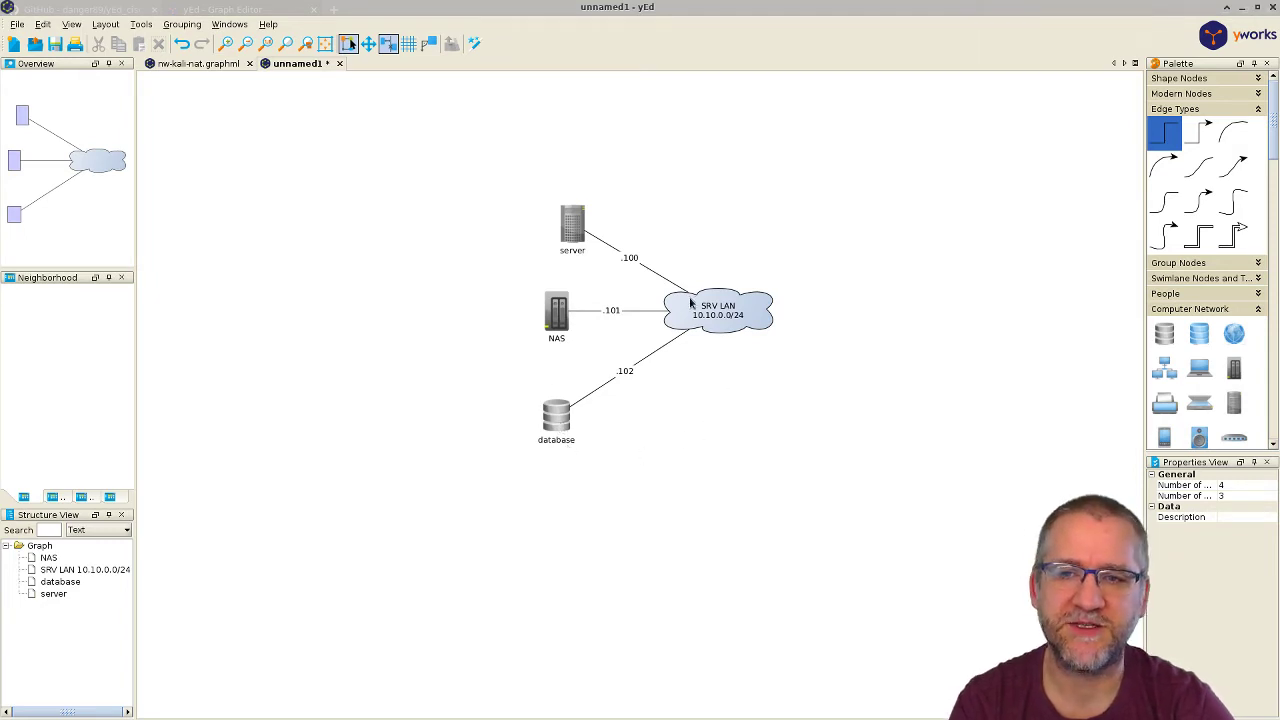
left_click(728, 322)
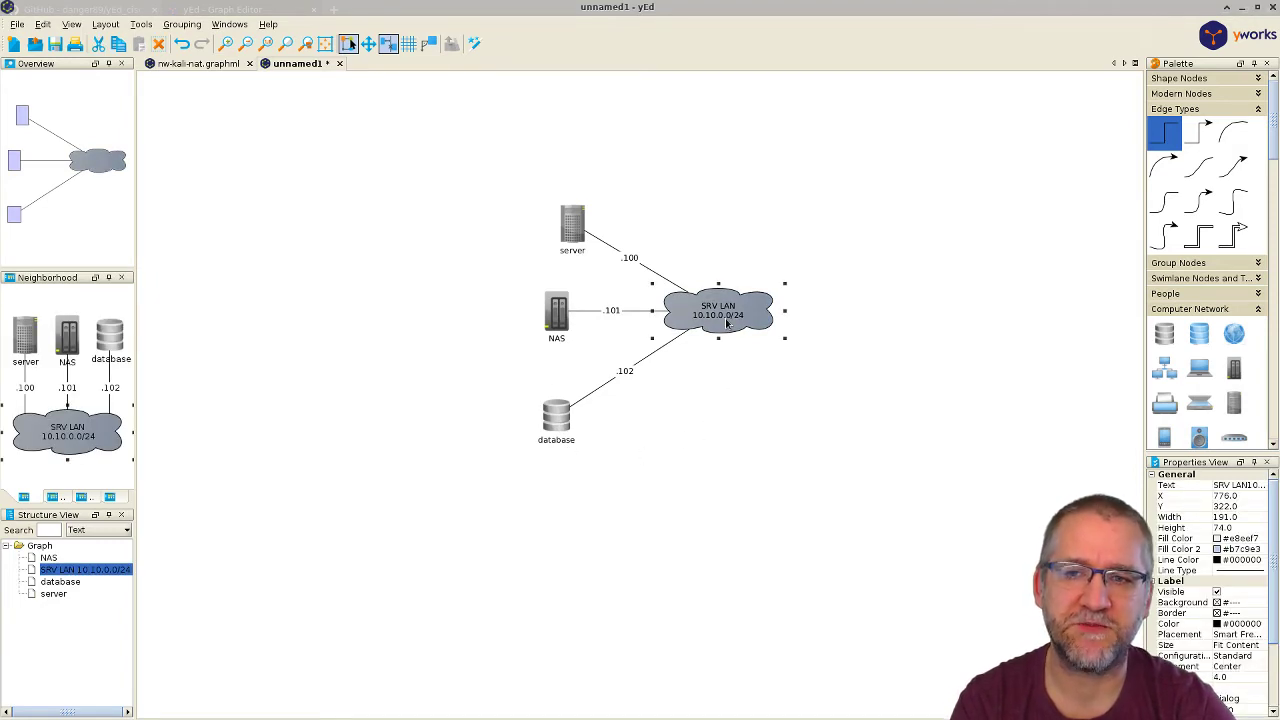
key("Escape")
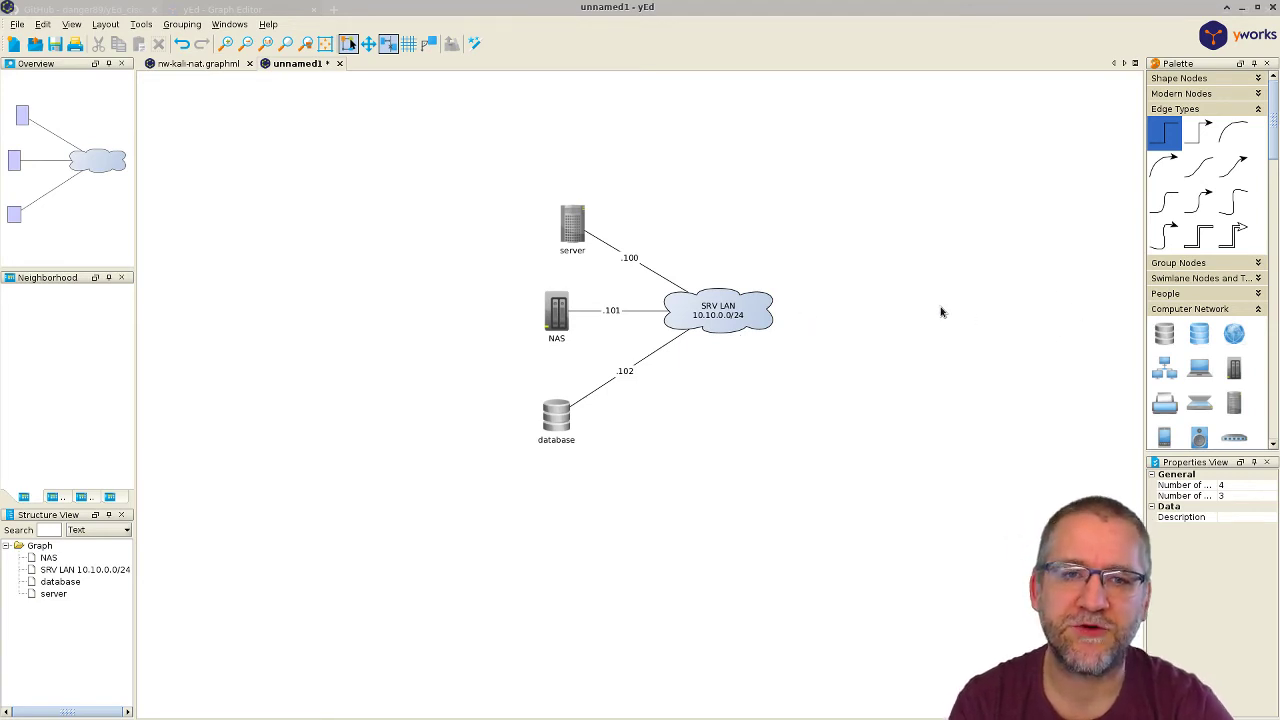
Duplicate the SRV LAN cloud to its right and rename the copy 'Internet'
left_click(712, 313)
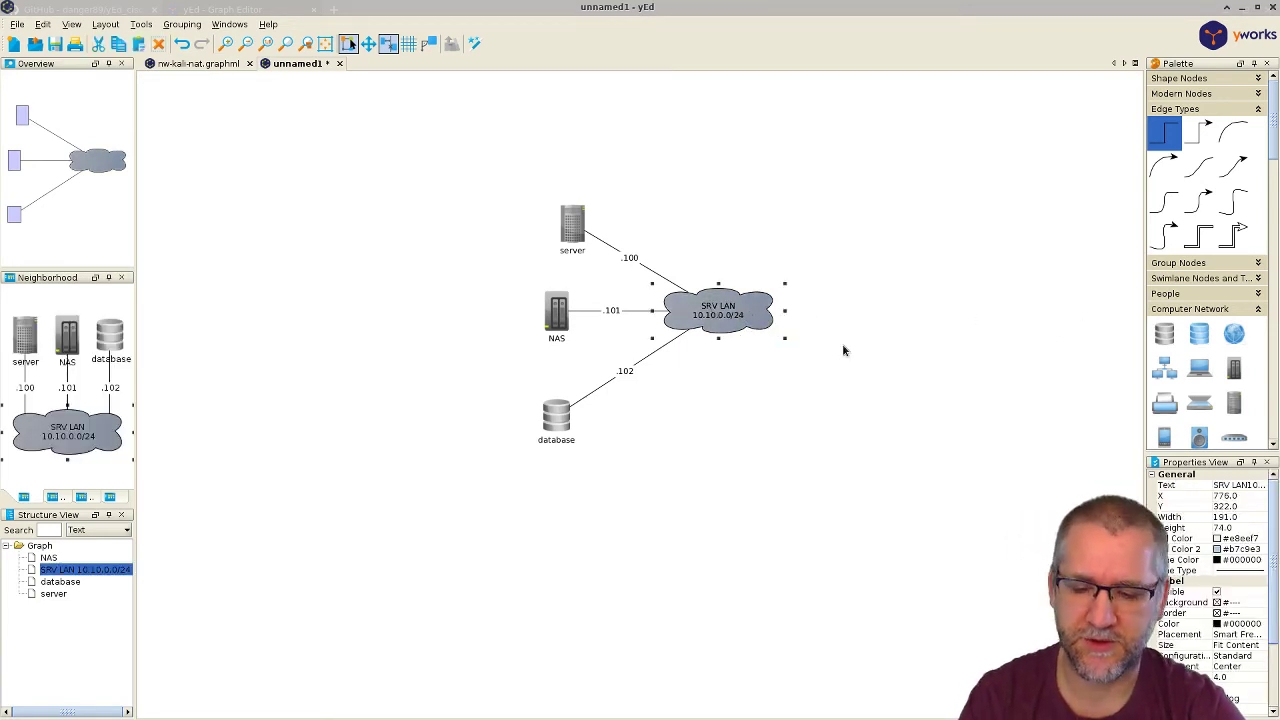
key("ctrl+d")
left_click_drag(778, 329, 953, 311)
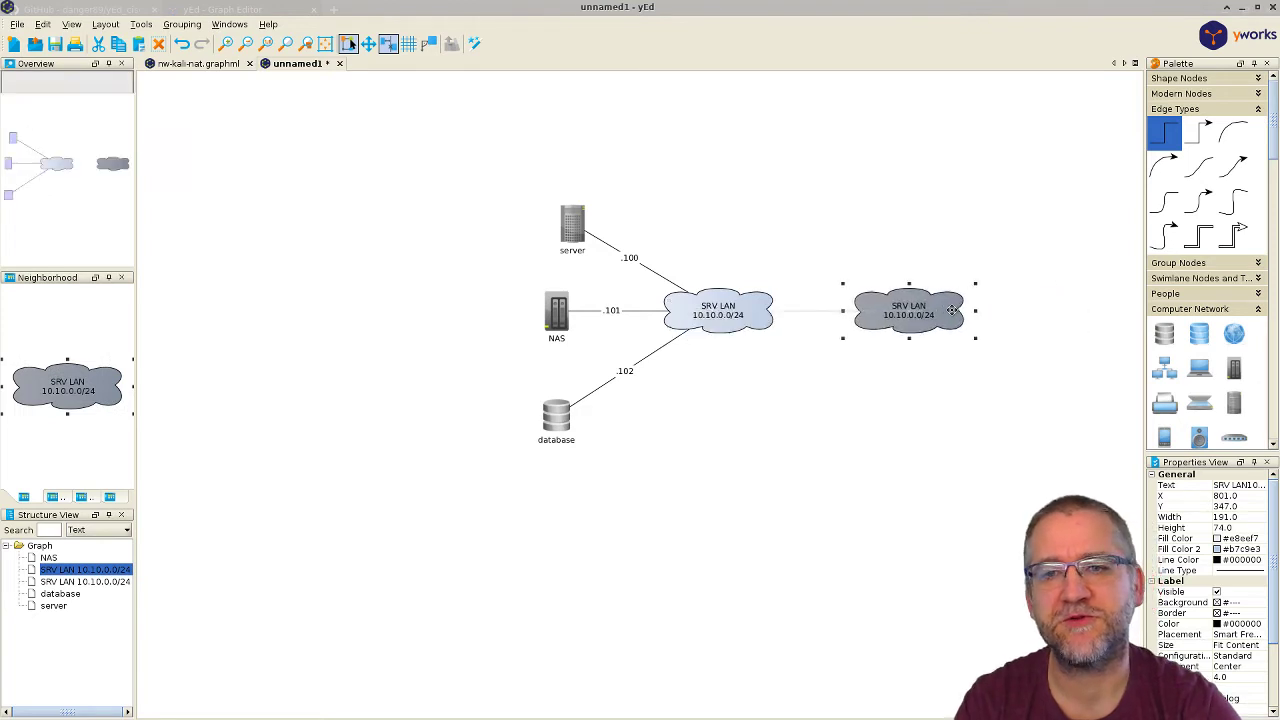
double_click(908, 312)
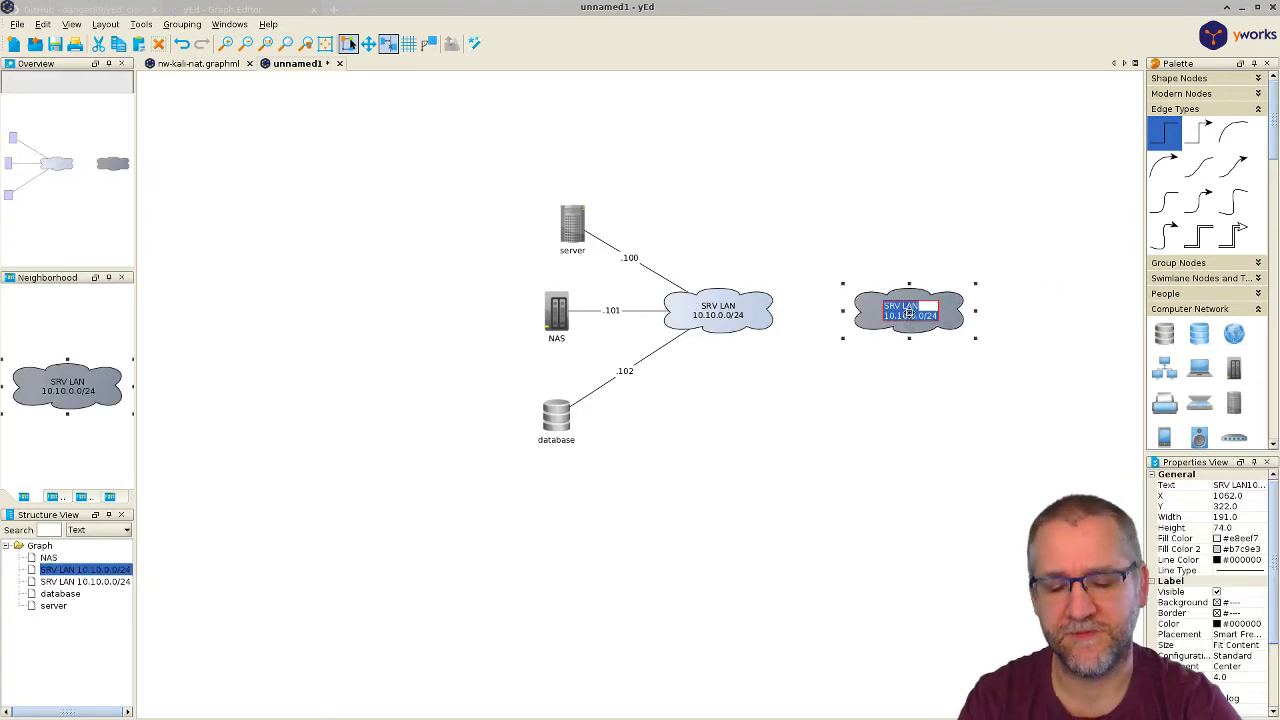
key("BackSpace")
type("Internet")
key("Return")
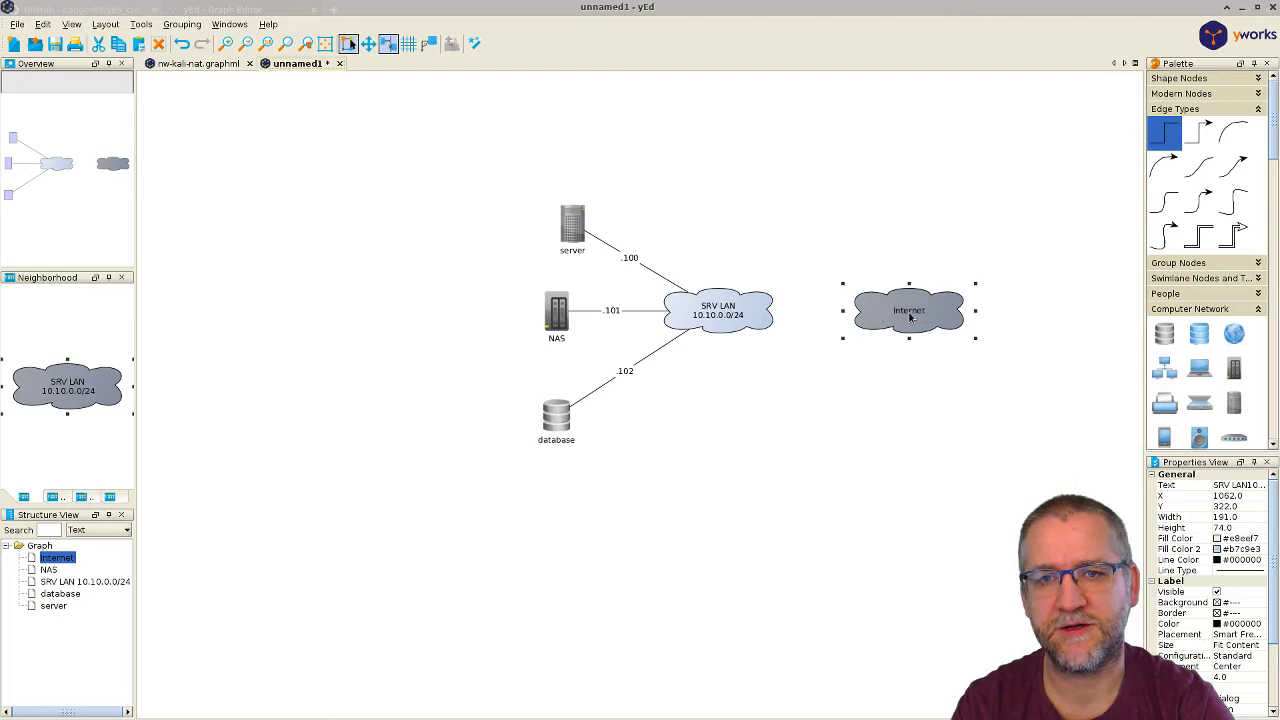
Add a server right of the Internet cloud, link them, and label it 8.8.8.8
left_click_drag(1231, 417, 1038, 310)
left_click(1034, 365)
left_click_drag(951, 316, 1038, 316)
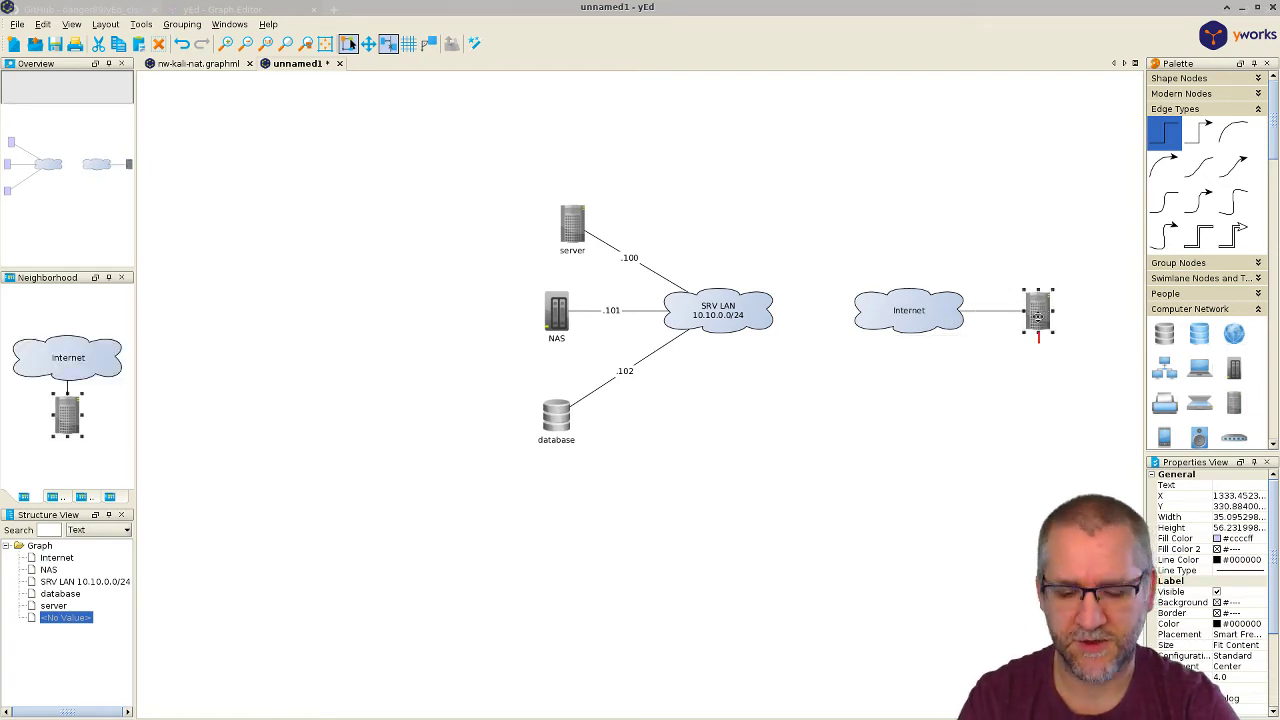
key("Return")
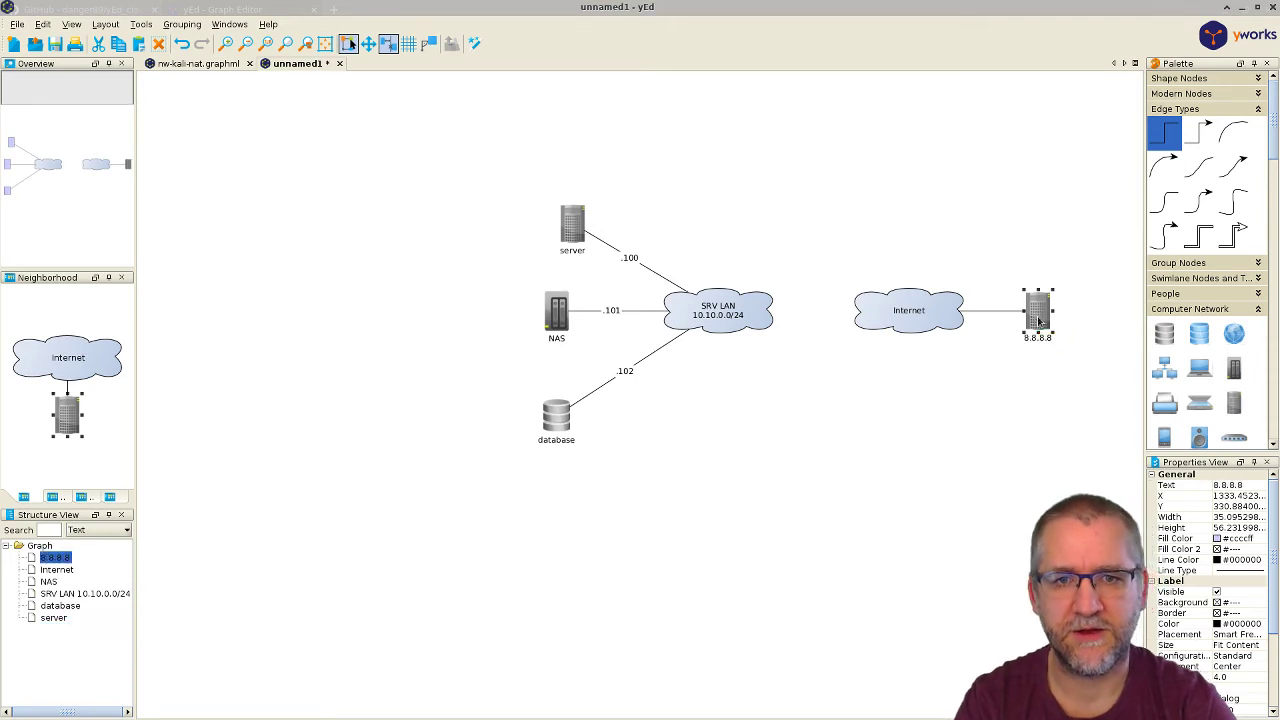
Set the Internet cloud's Fill Color 2 to red in the Properties View
left_click(929, 310)
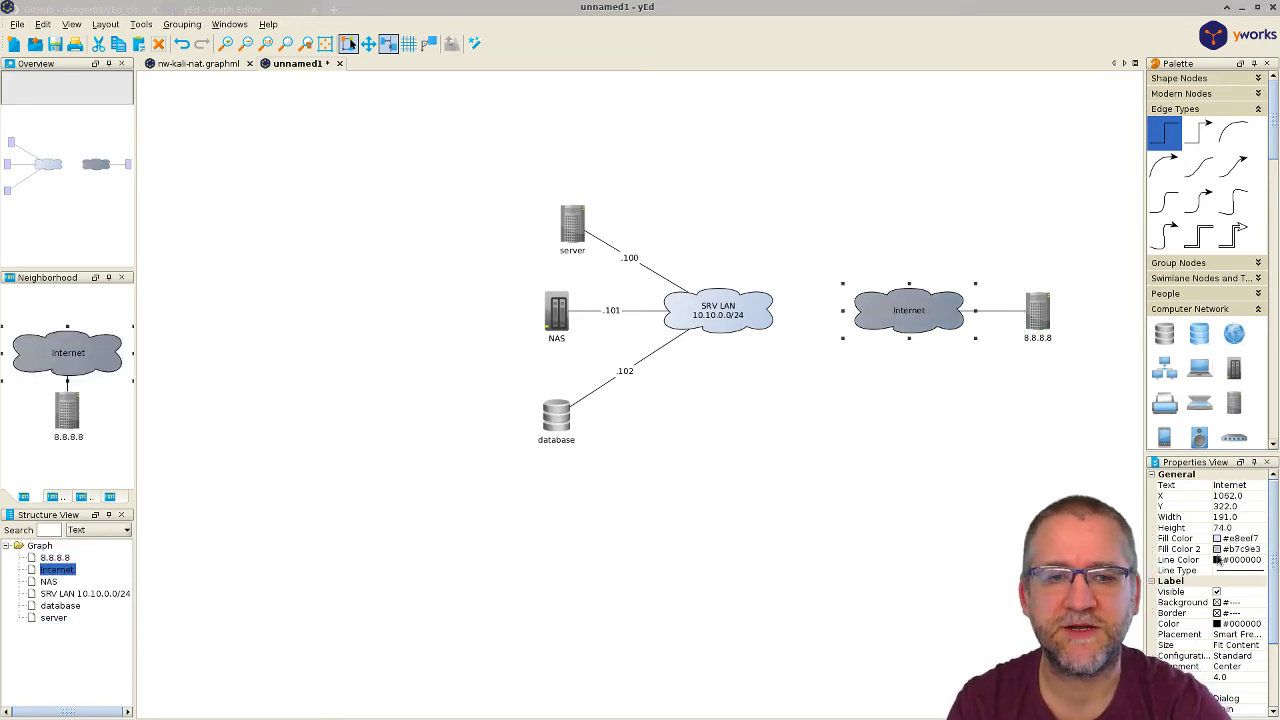
left_click(1217, 549)
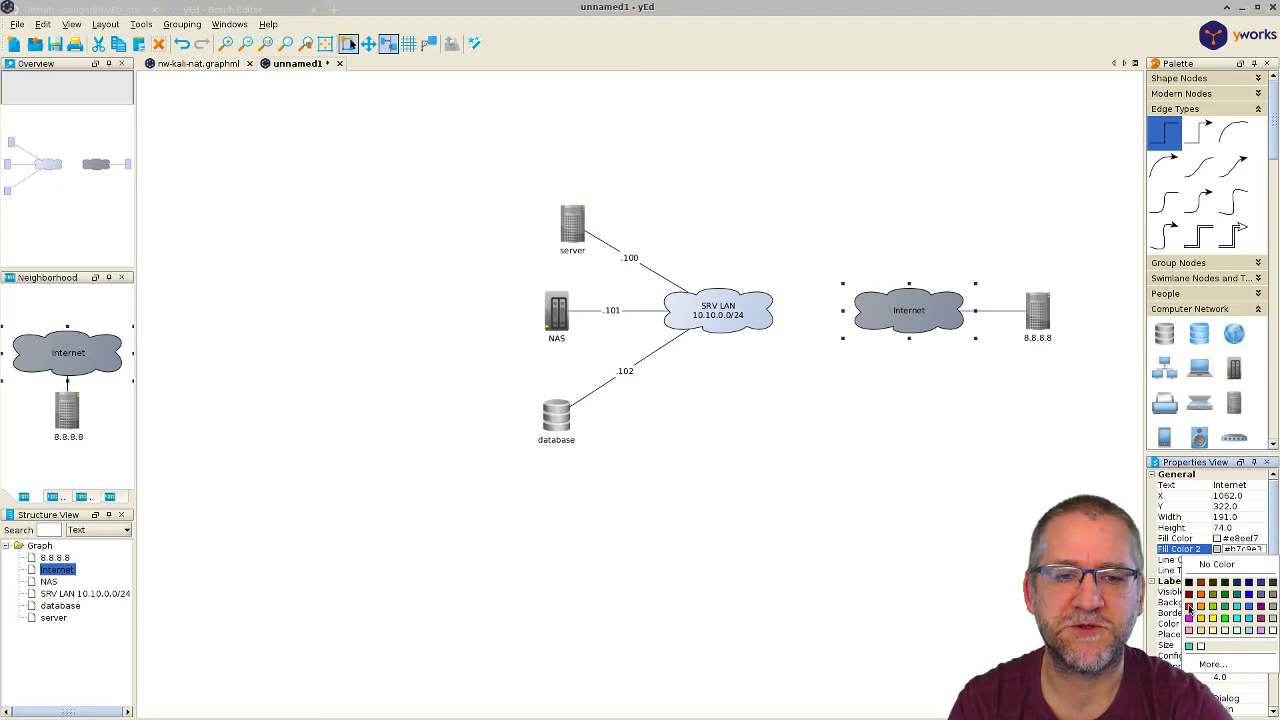
left_click(1188, 605)
left_click(933, 465)
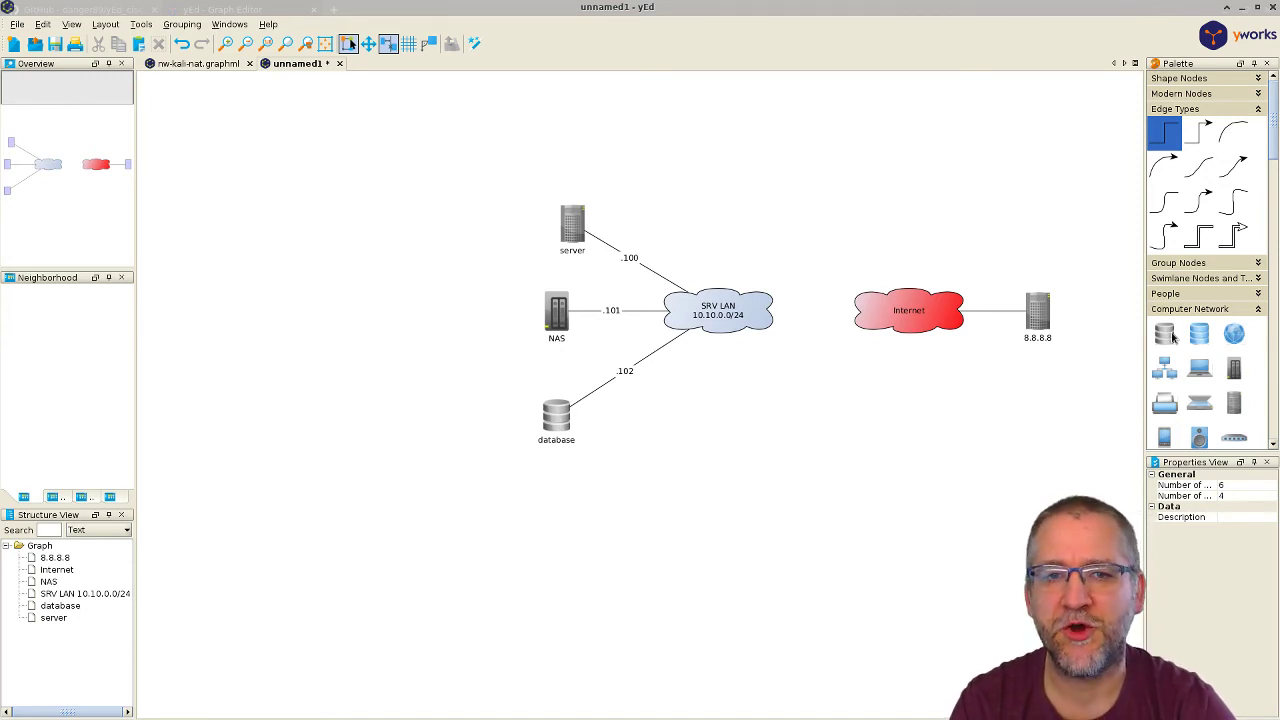
Collapse the Computer Network, Edge Types, Flowchart, BPMN and Entity Relationship sections, then expand Cisco Network
left_click(1258, 311)
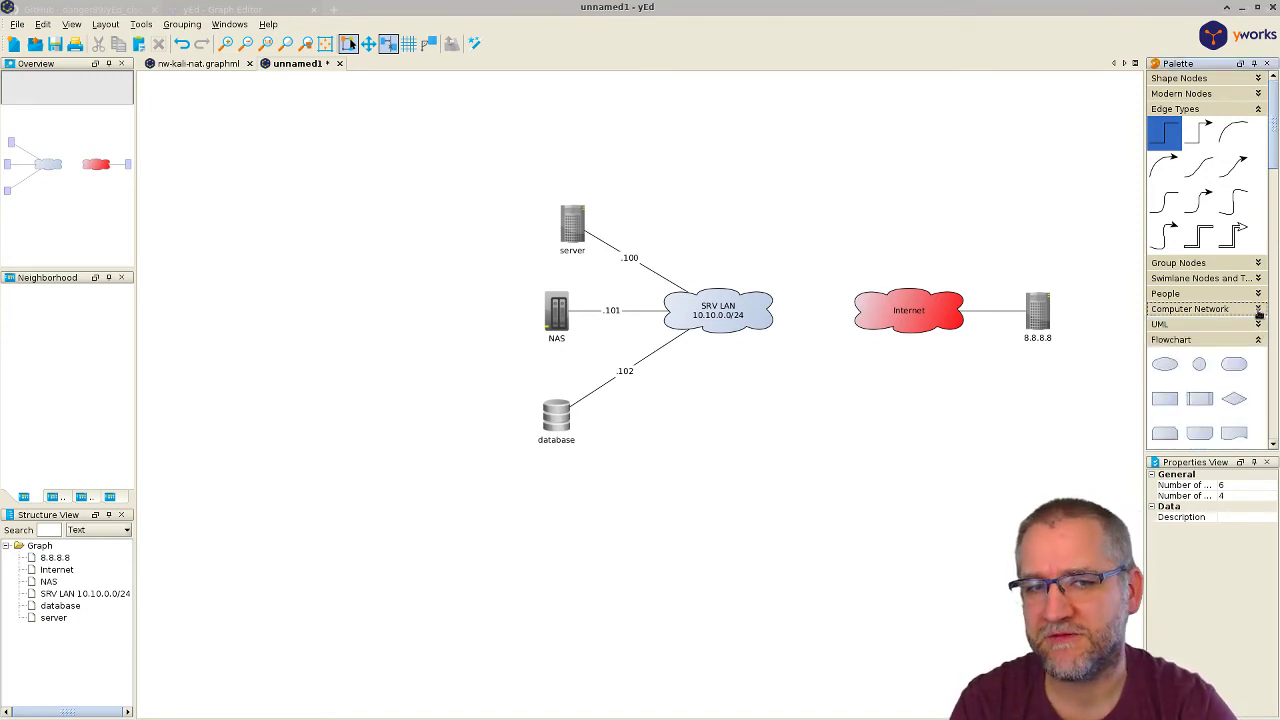
left_click(1258, 109)
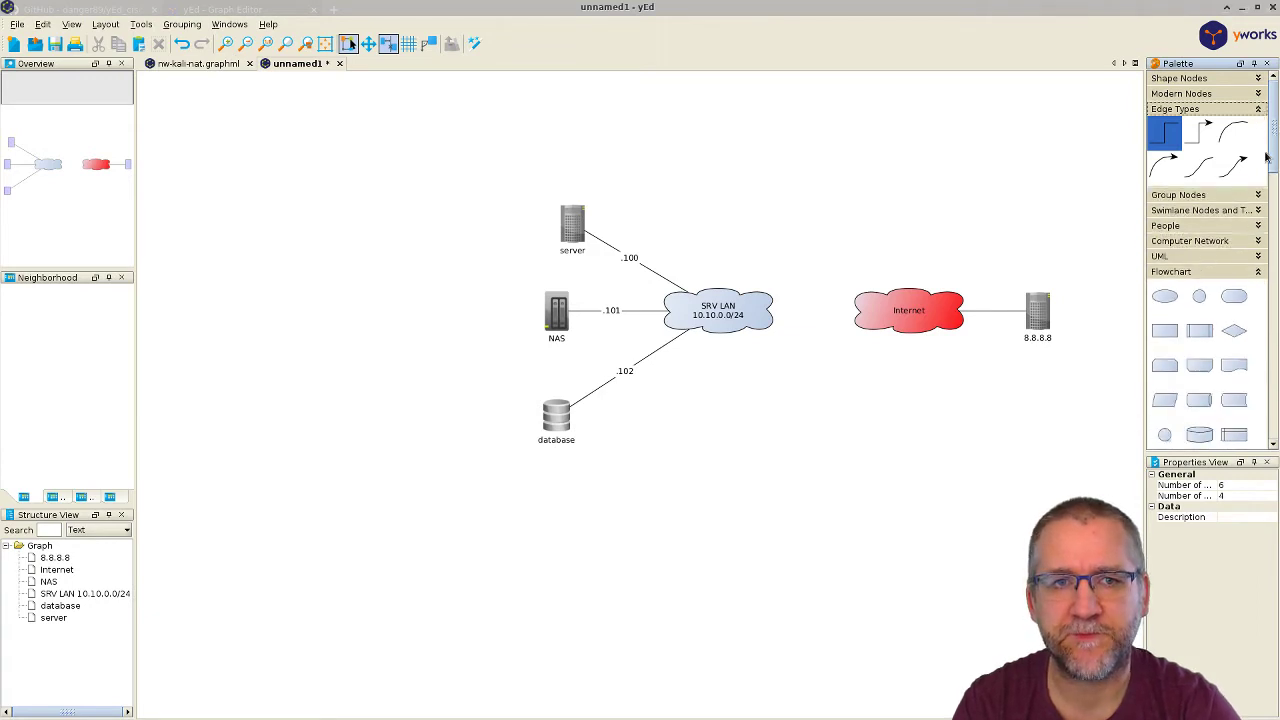
left_click(1258, 201)
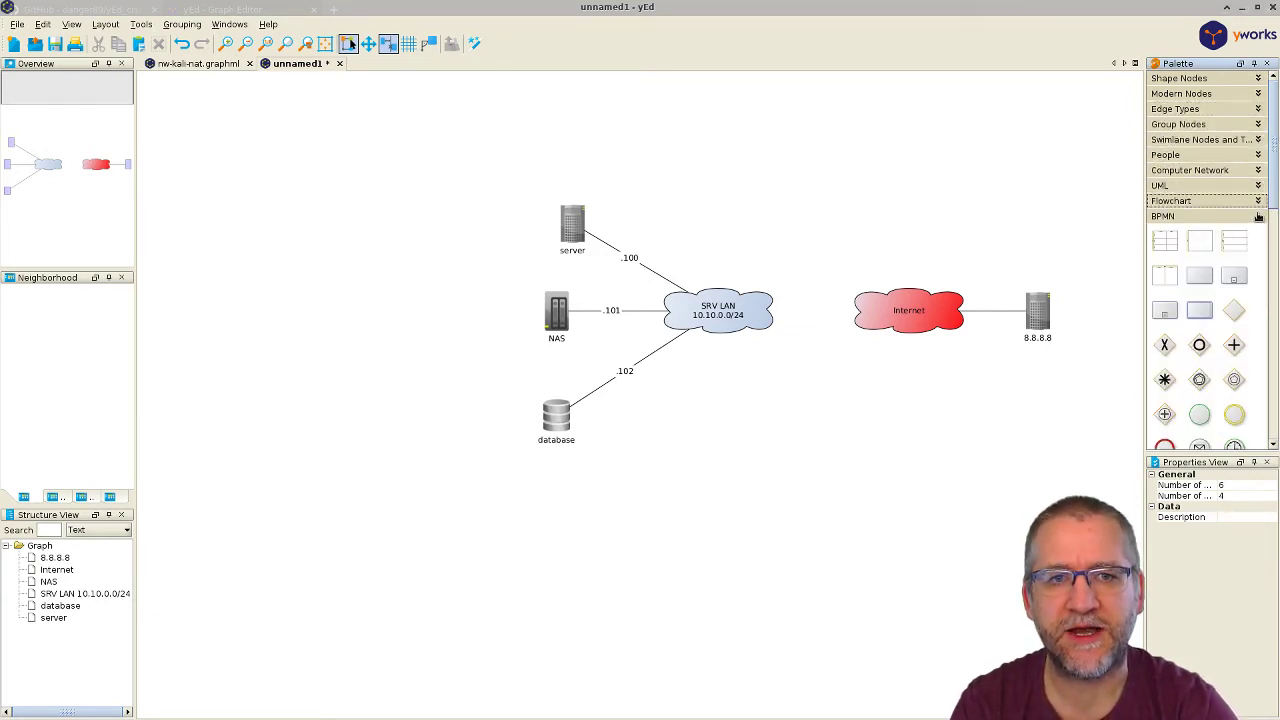
left_click(1258, 216)
left_click(1258, 231)
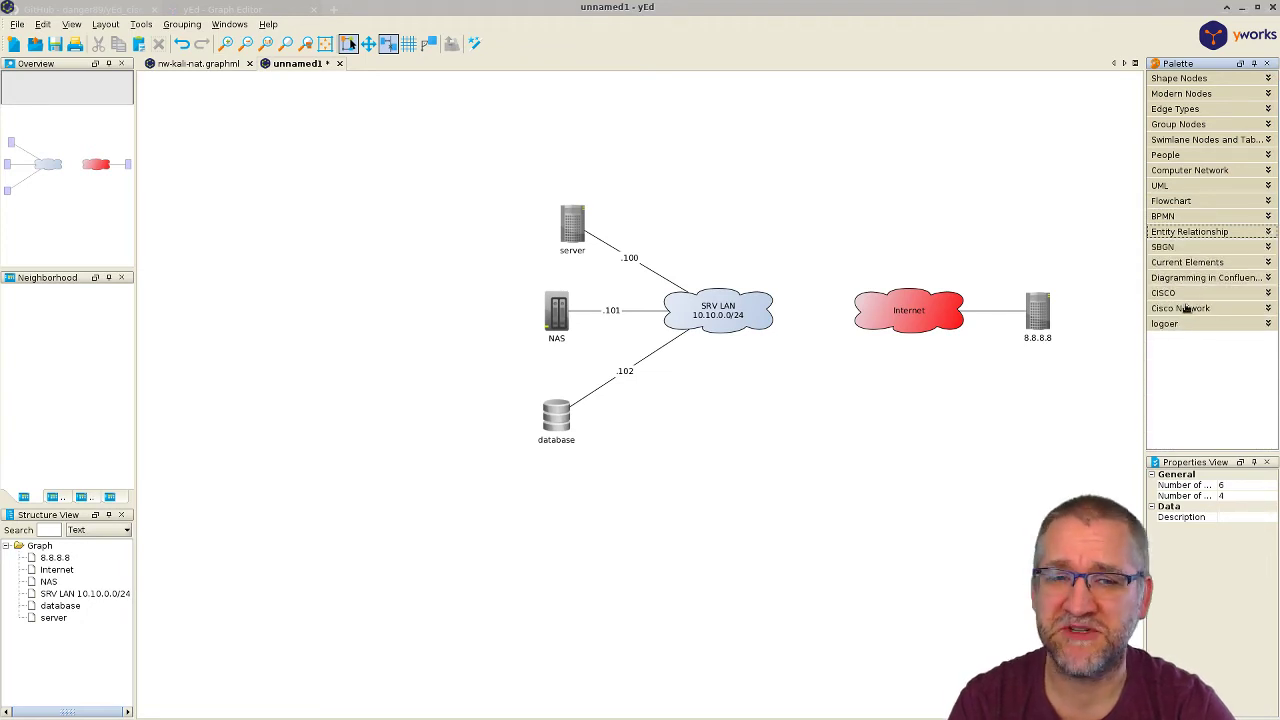
left_click(1186, 309)
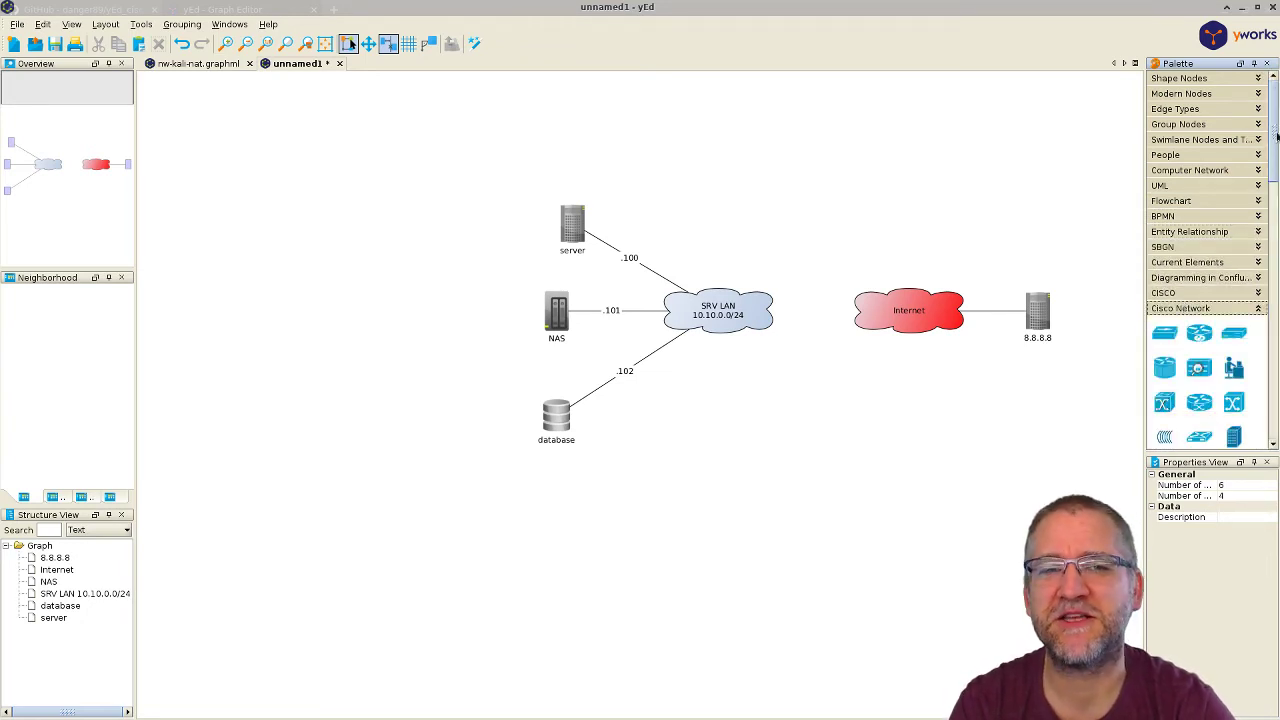
left_click_drag(1276, 135, 1256, 394)
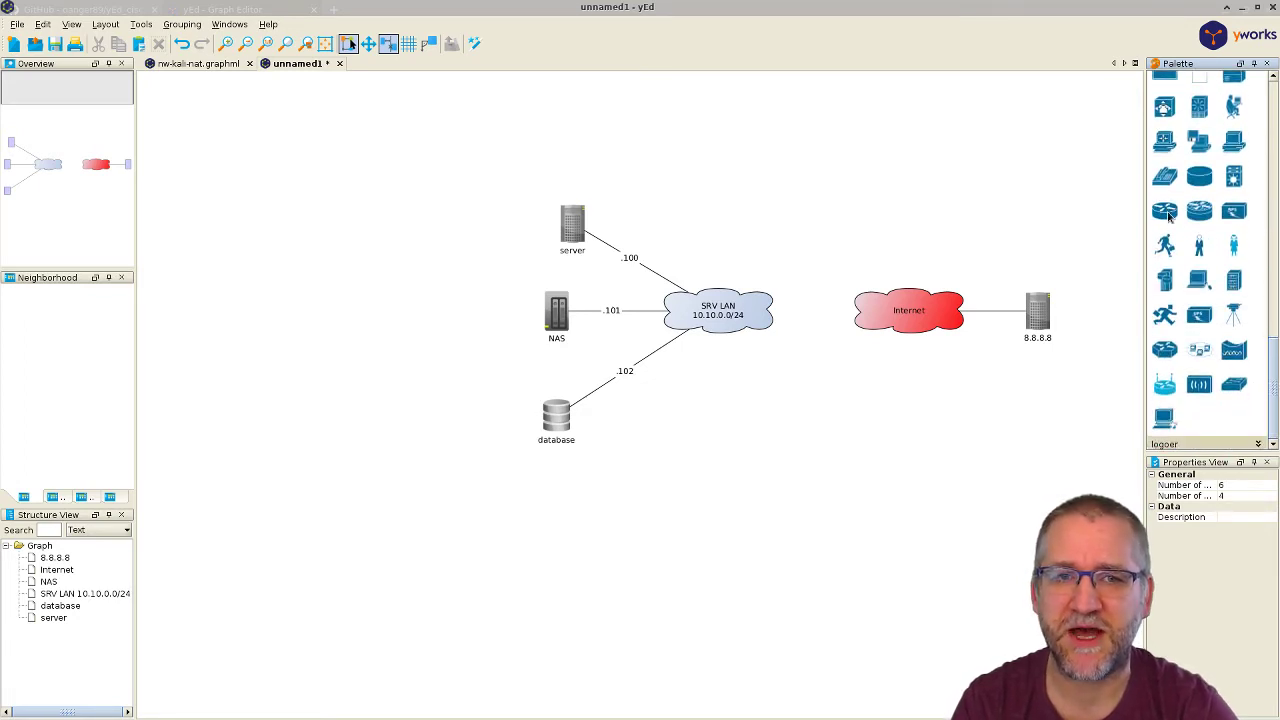
Add a Cisco router between SRV LAN and Internet, remove a stray switch, and link SRV LAN to the router
left_click_drag(1164, 211, 814, 318)
left_click_drag(1237, 395, 838, 410)
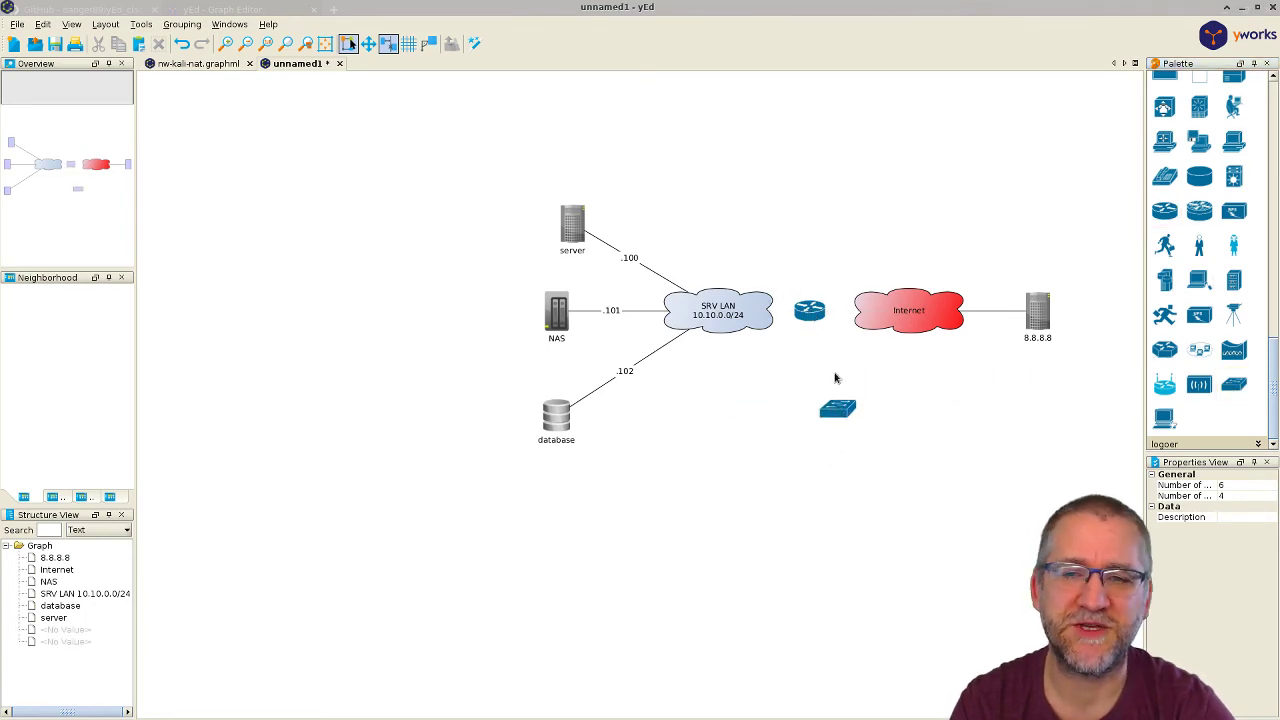
left_click(842, 403)
key("Delete")
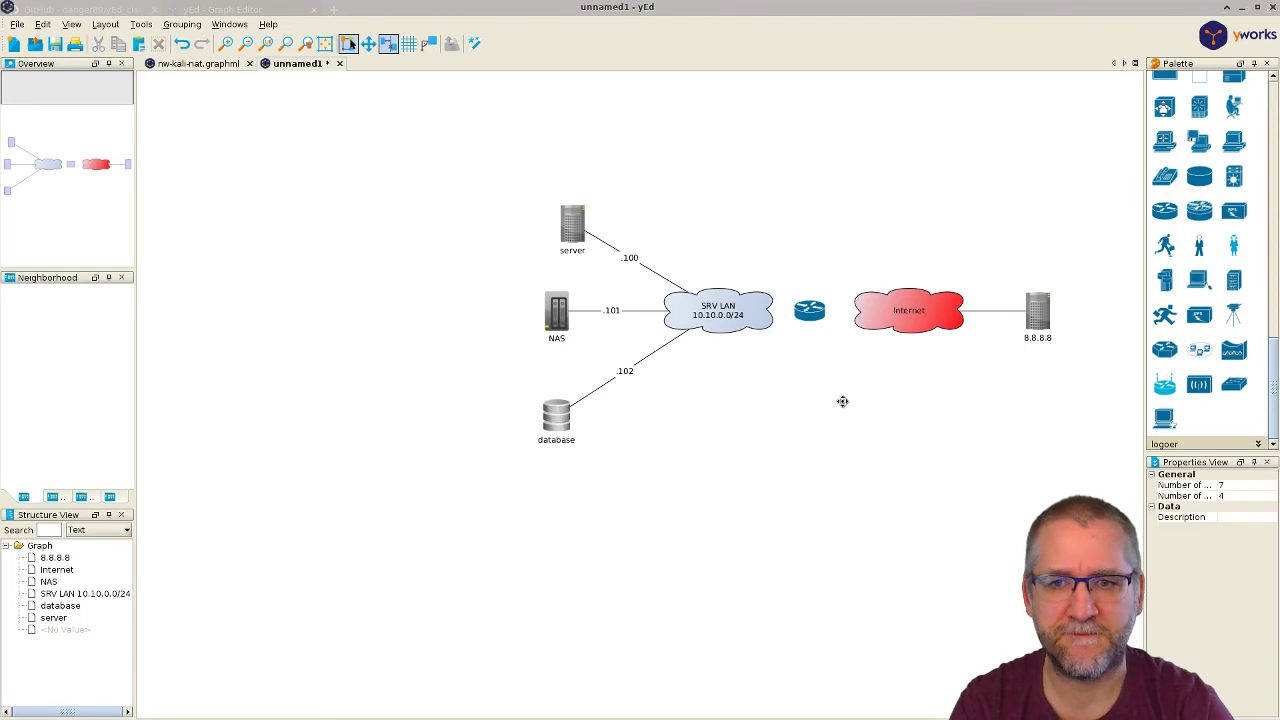
left_click_drag(786, 315, 804, 314)
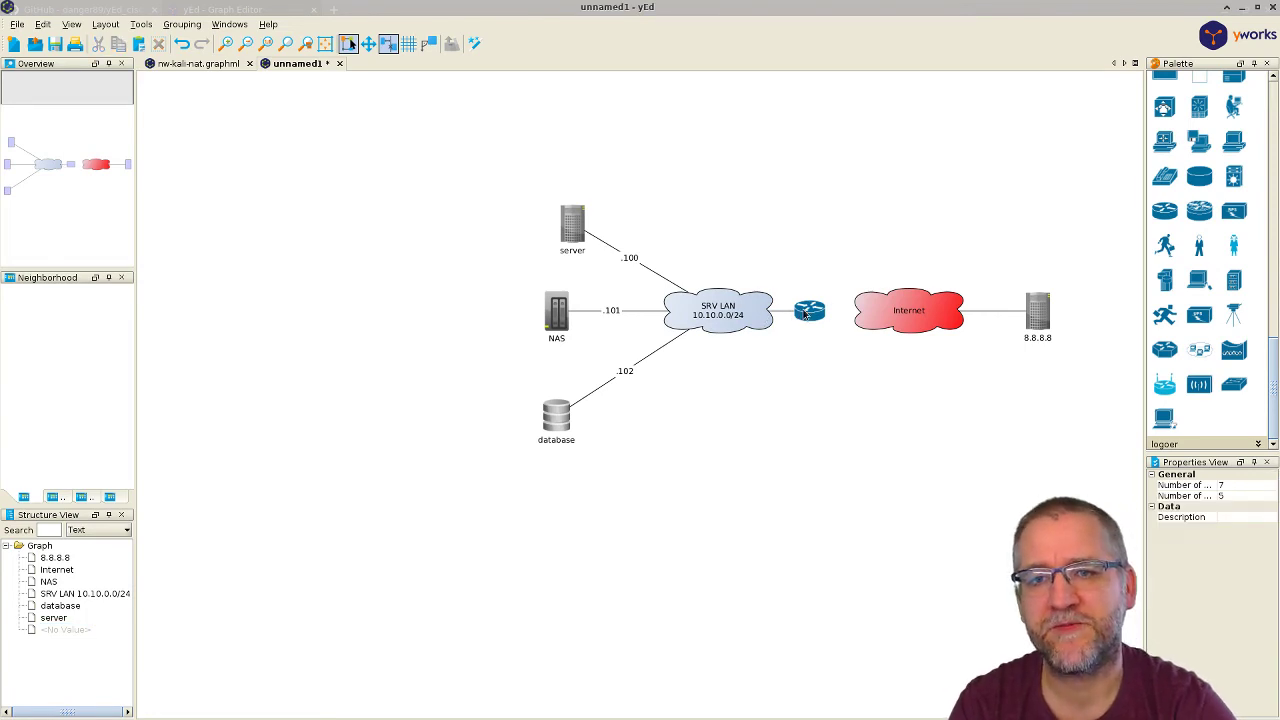
Label the SRV LAN–router link '.1'
left_click(780, 316)
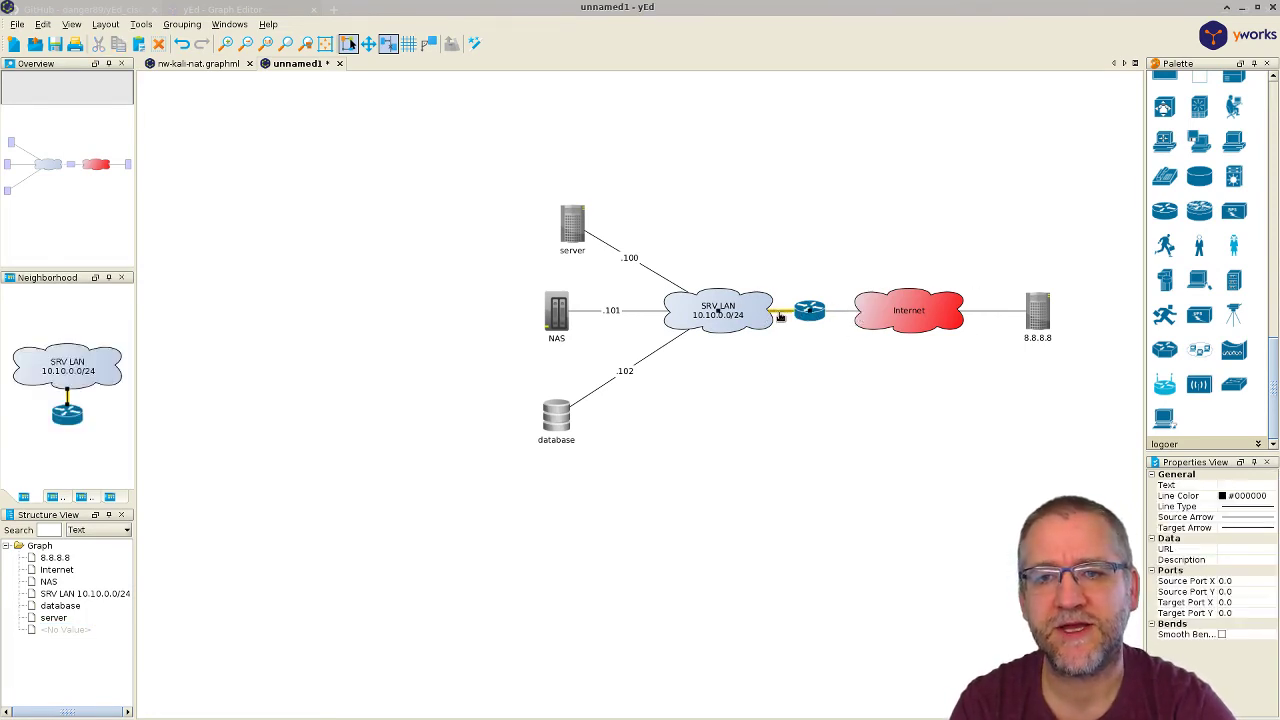
key("F2")
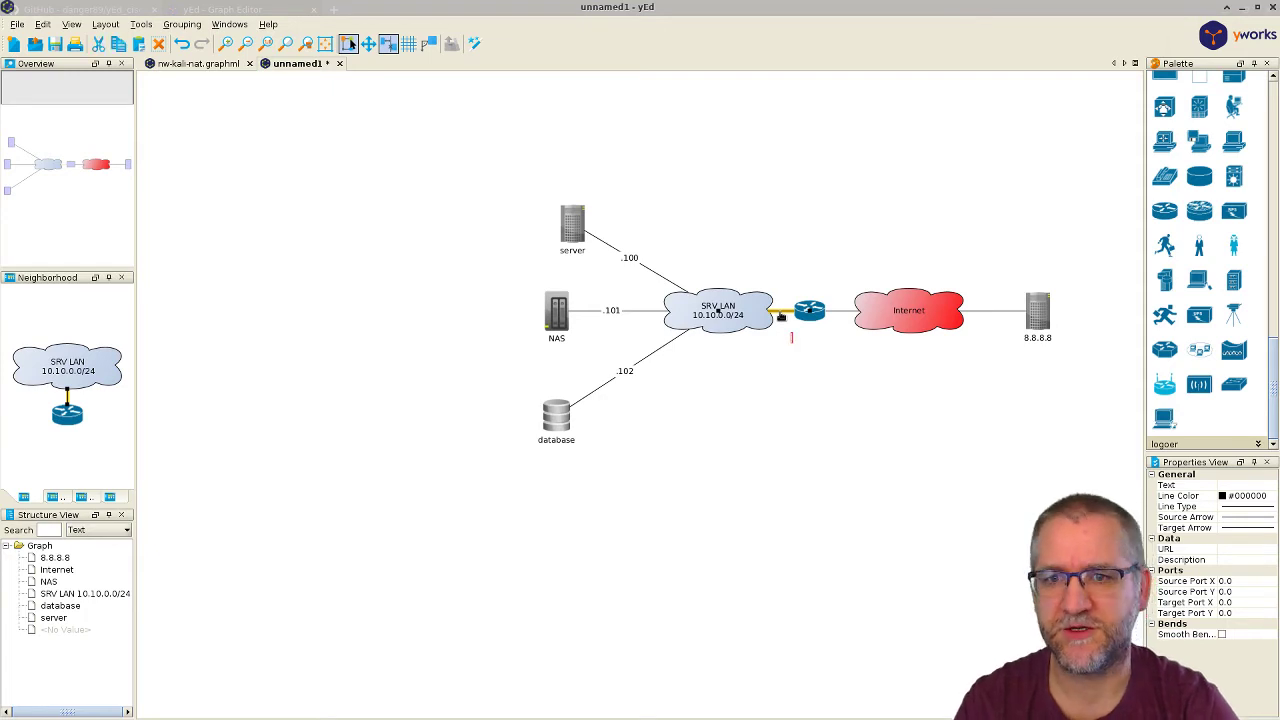
type(".1")
key("Return")
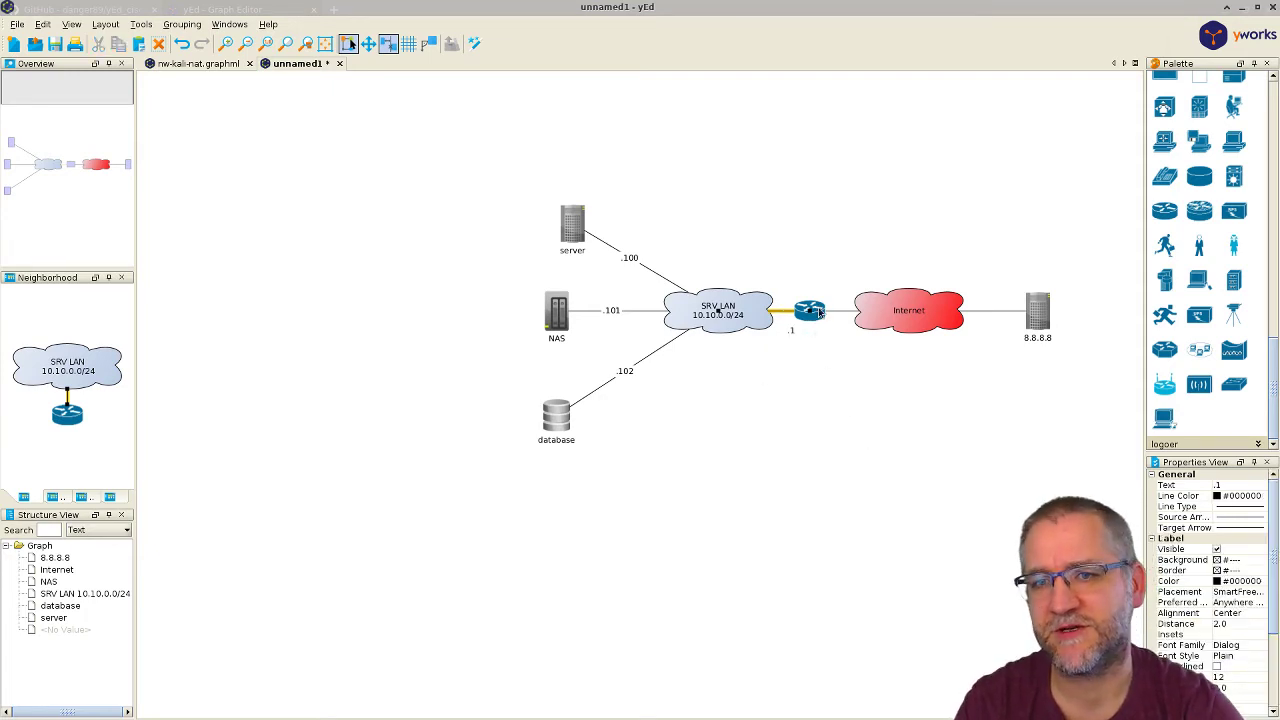
Shift the server, NAS, database and SRV LAN group left to make room
left_click_drag(418, 122, 792, 554)
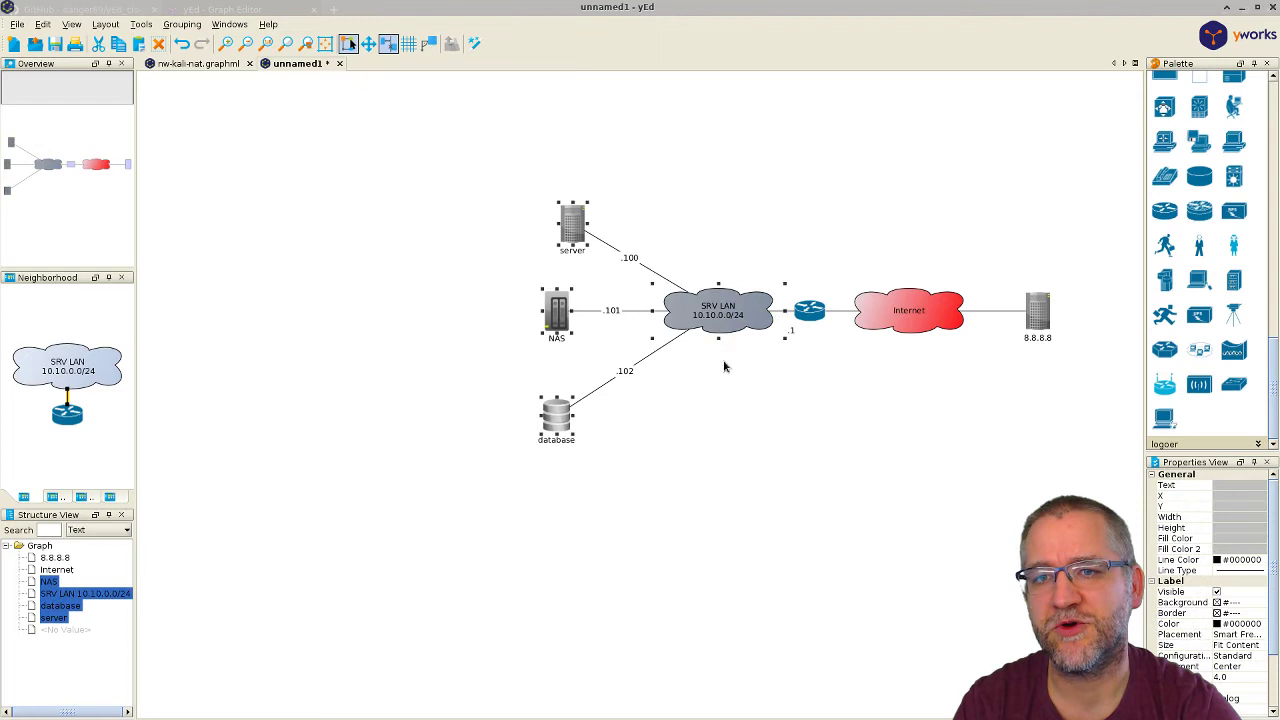
left_click_drag(745, 314, 703, 314)
left_click(763, 334)
Give the '.1' link label a white background
left_click(766, 313)
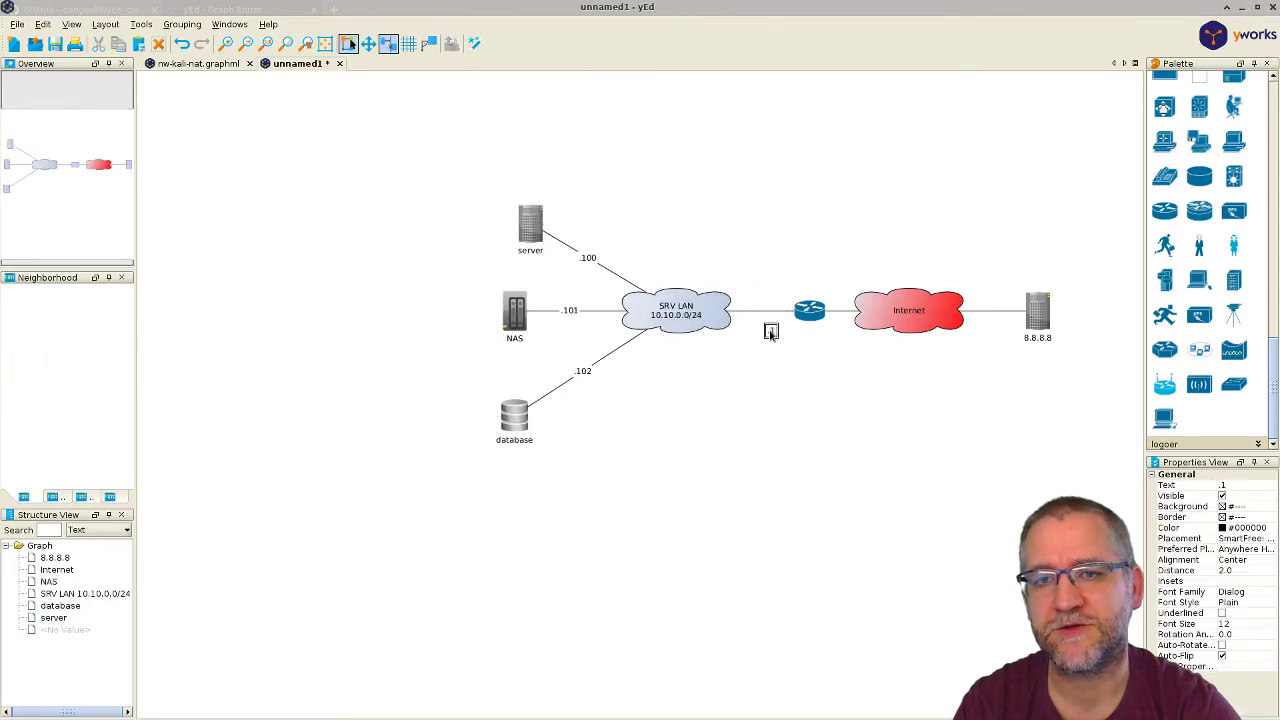
left_click(1203, 507)
left_click(1227, 512)
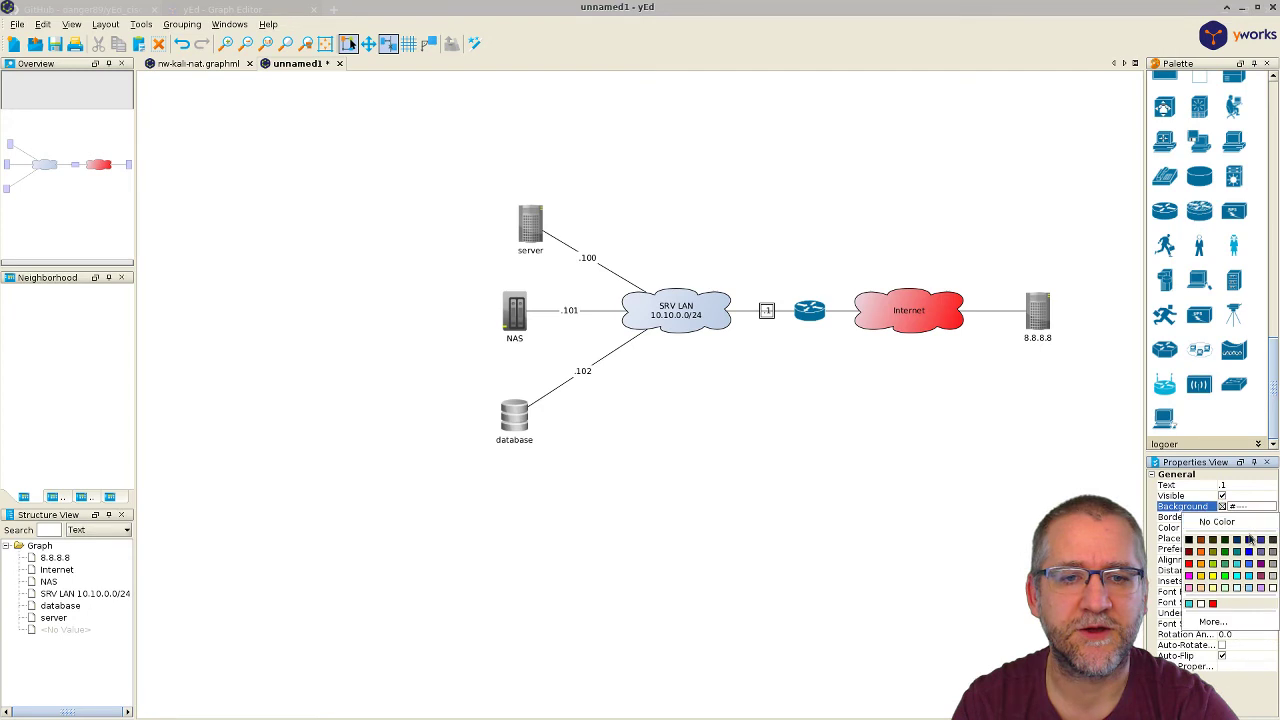
left_click(1272, 587)
Name the router node 'Router'
left_click(812, 318)
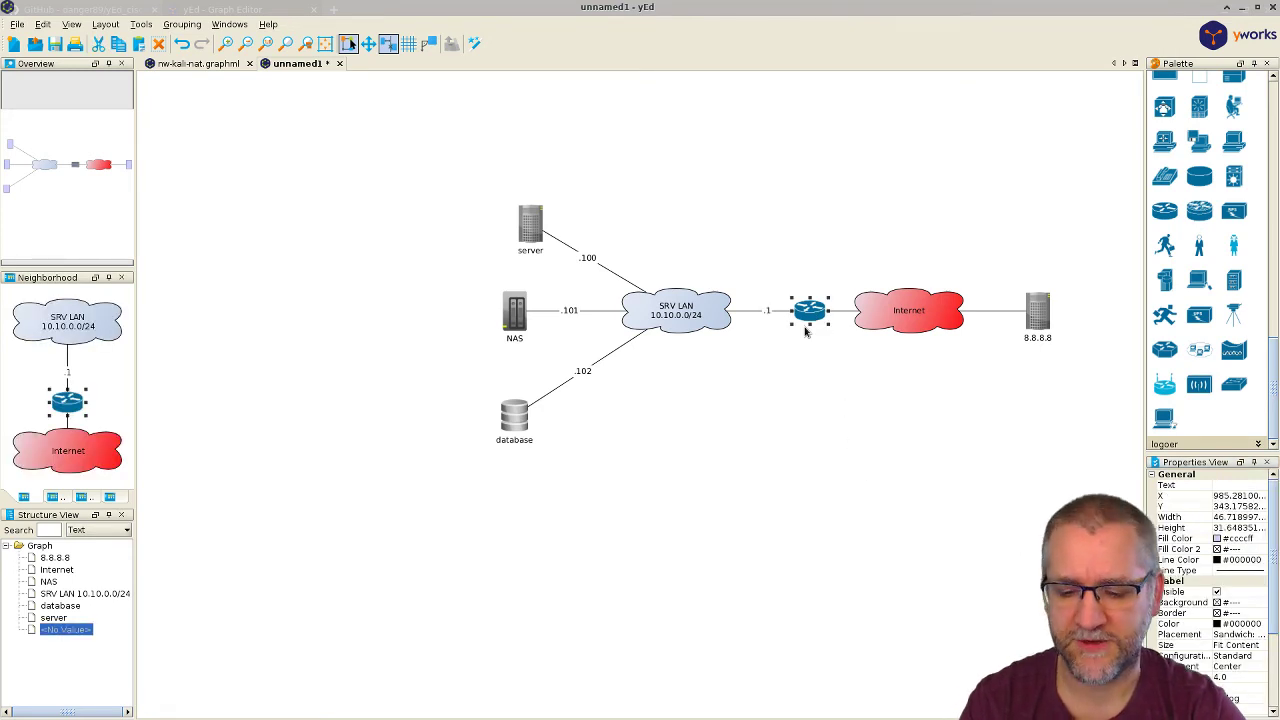
type("Router")
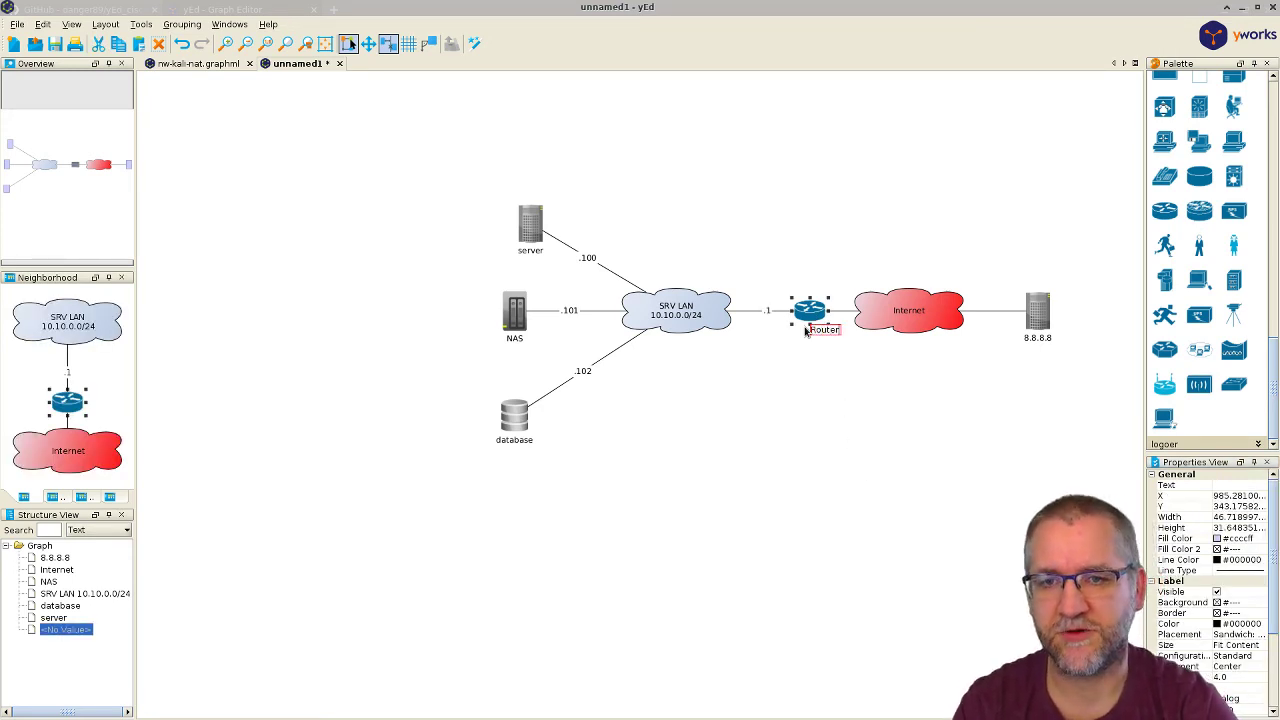
key("Return")
left_click(791, 356)
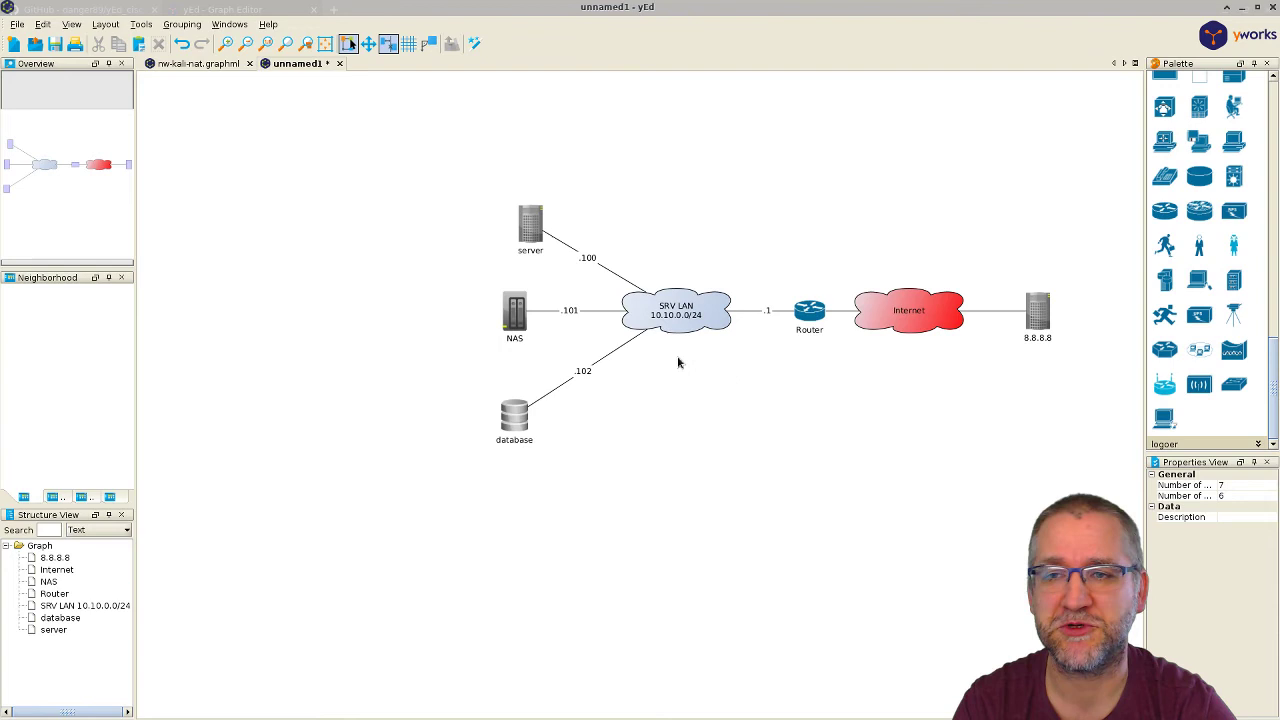
Select server, NAS and database and distribute them evenly top to bottom
left_click_drag(441, 180, 559, 470)
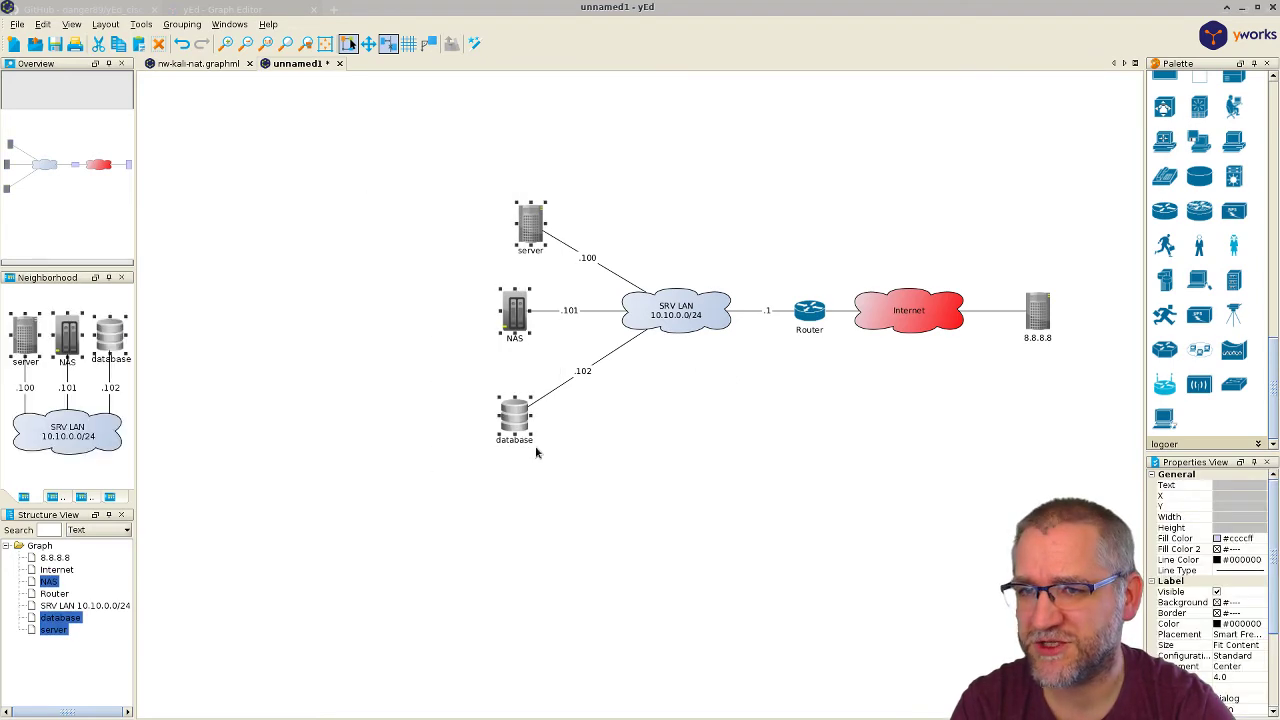
left_click(105, 24)
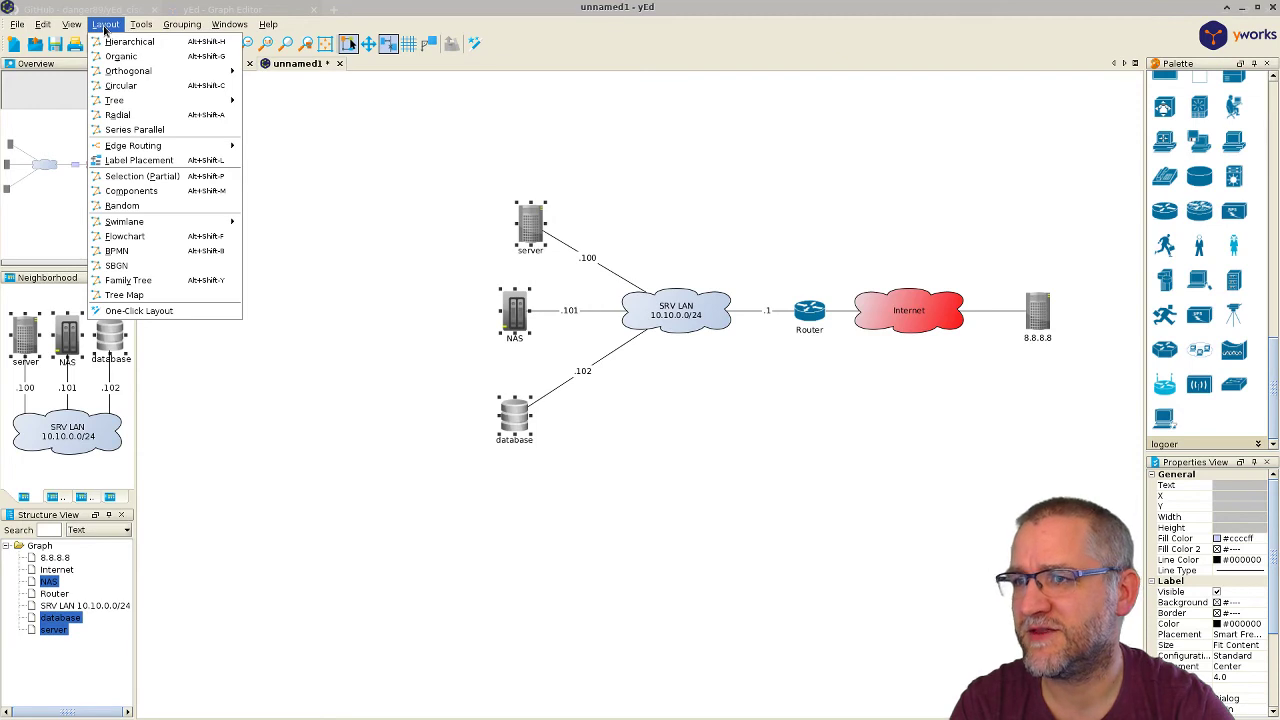
mouse_move(138, 30)
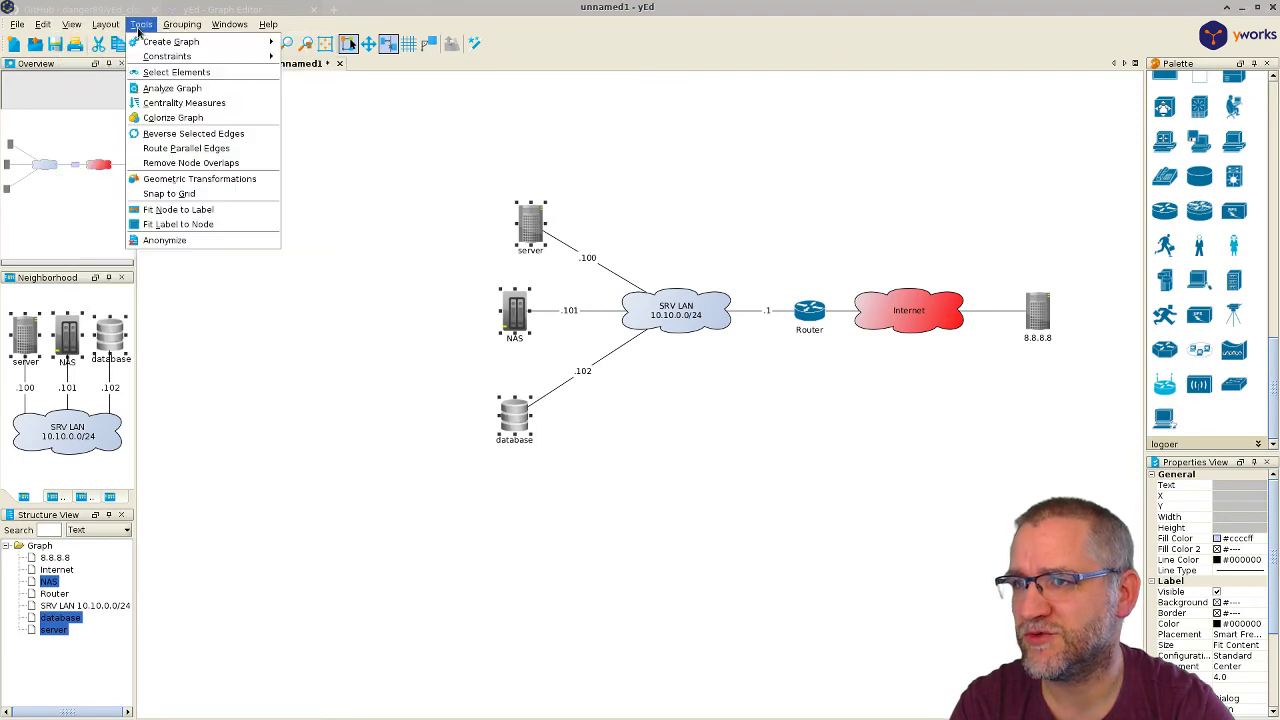
mouse_move(184, 29)
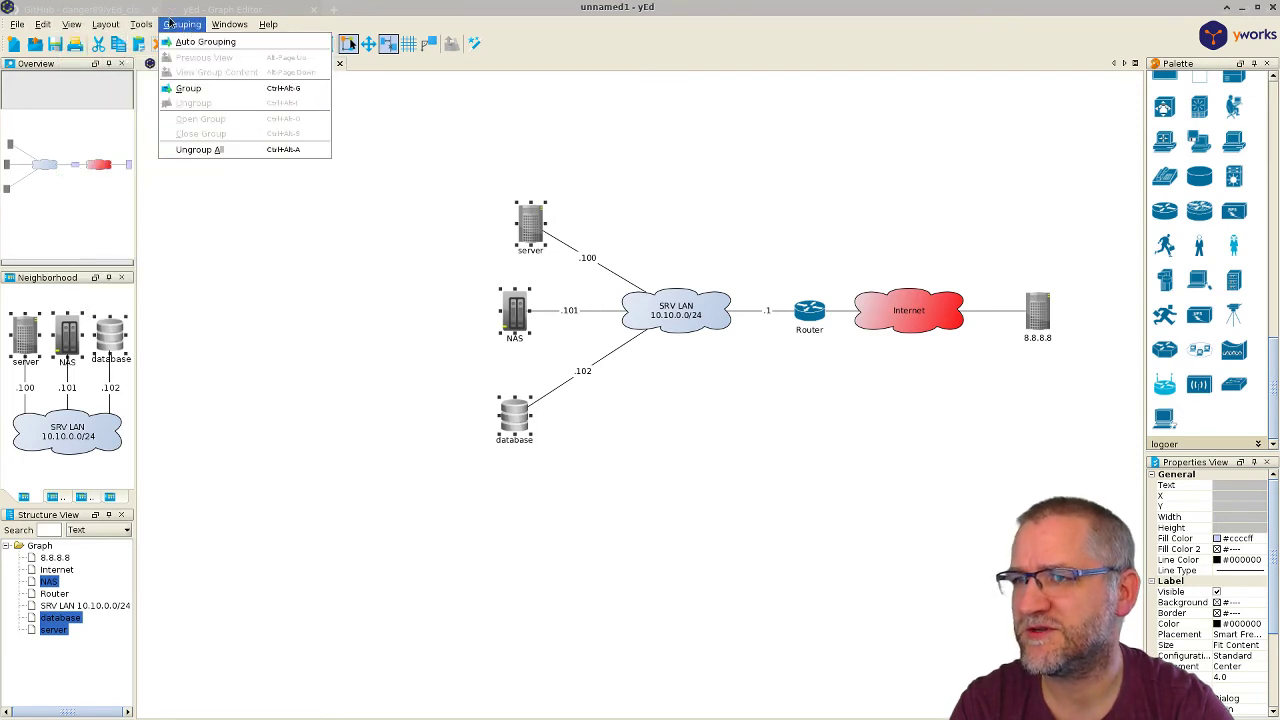
mouse_move(57, 24)
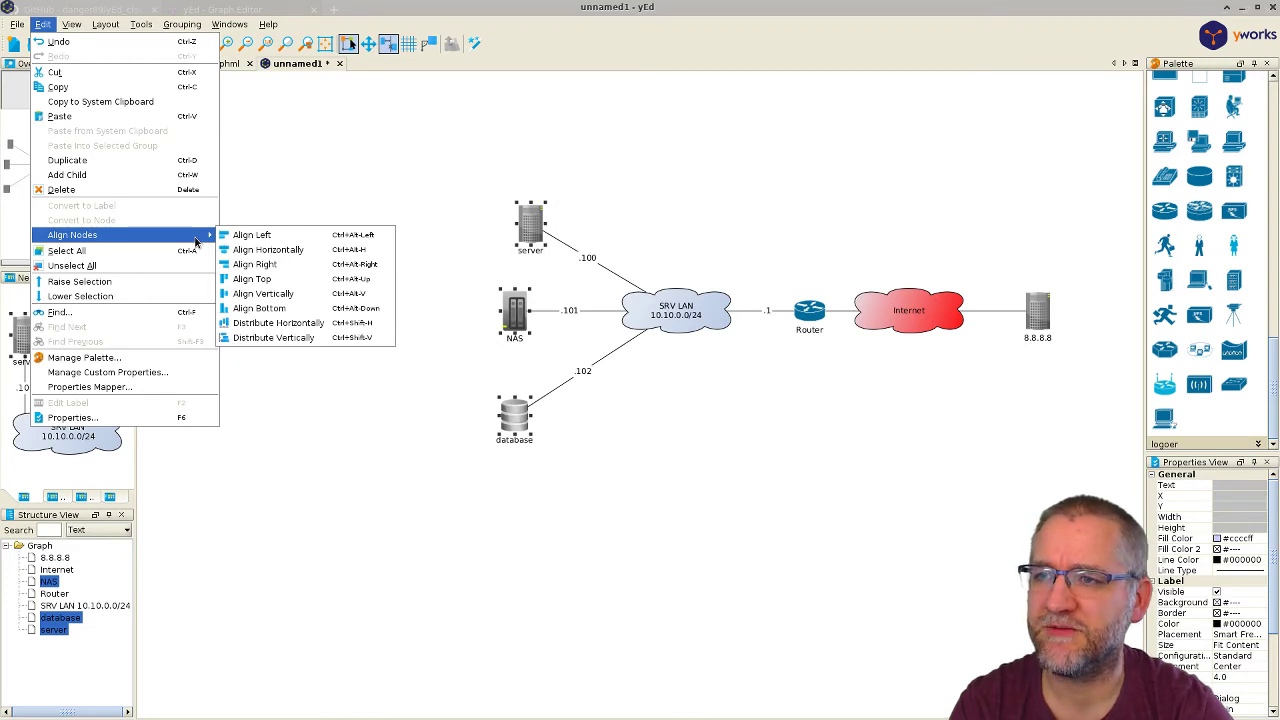
left_click(302, 339)
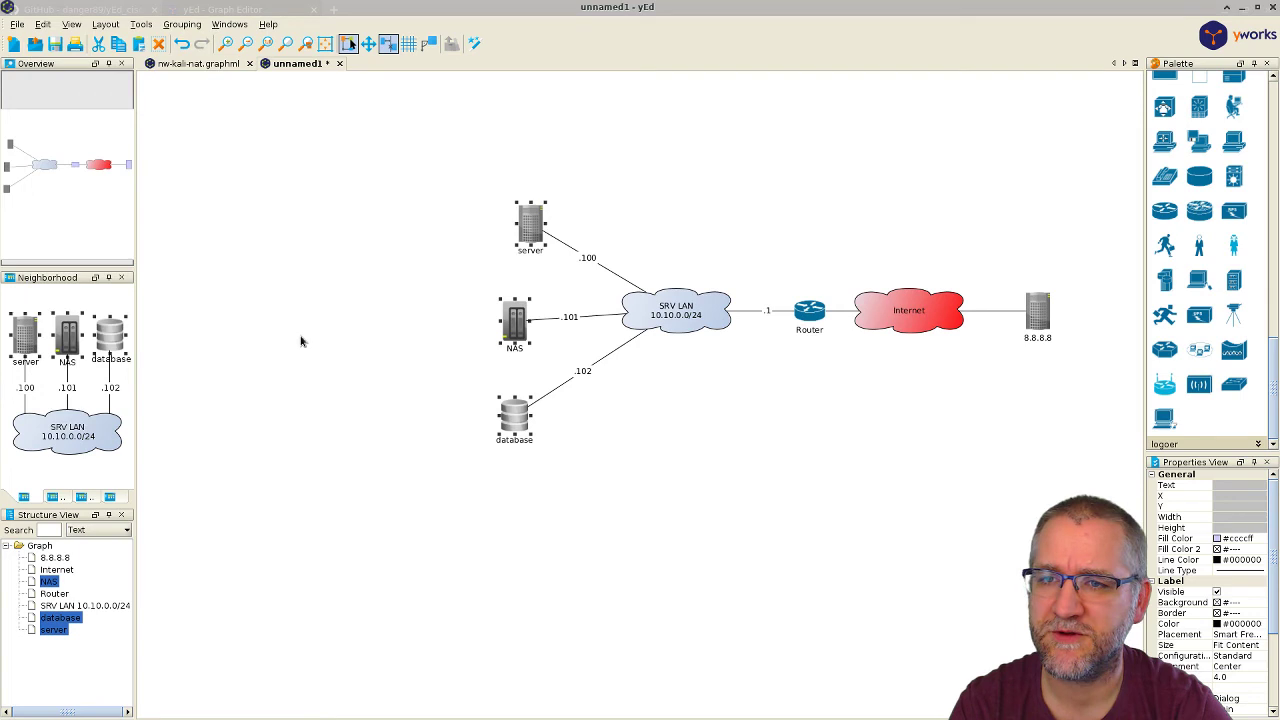
Align the three hosts horizontally into one column and nudge them up level with SRV LAN
left_click(71, 24)
mouse_move(48, 27)
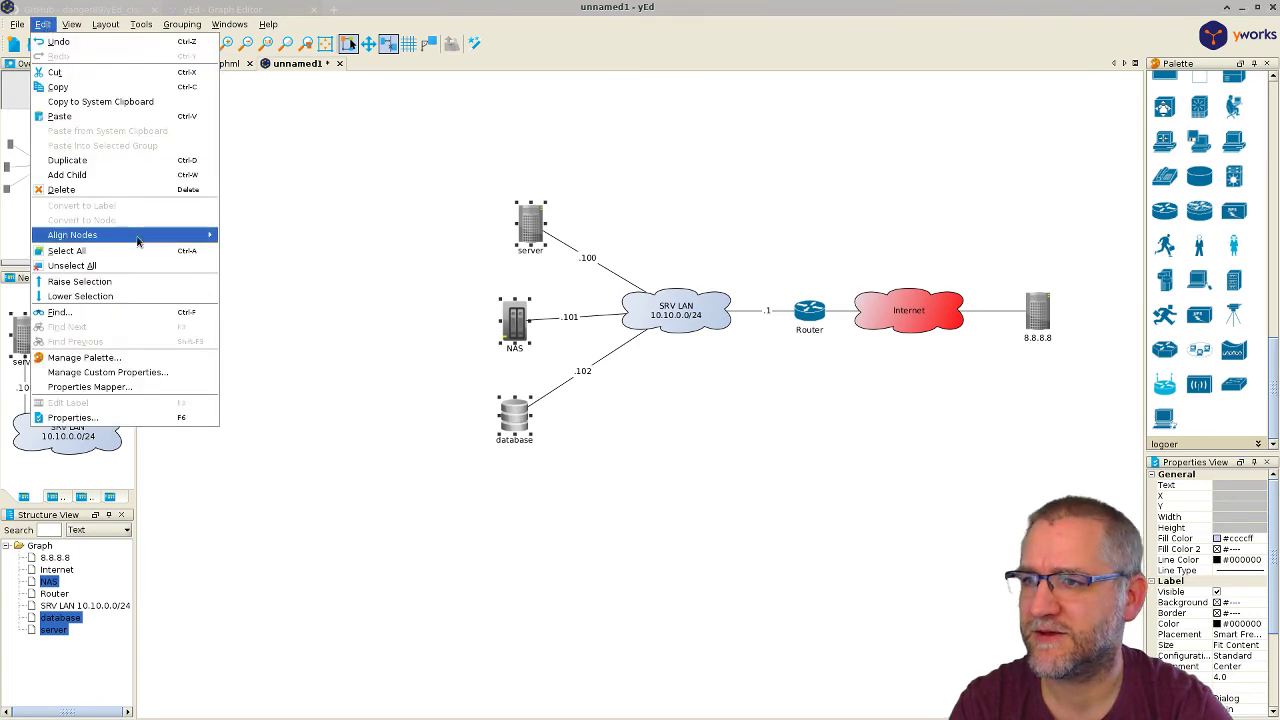
mouse_move(172, 236)
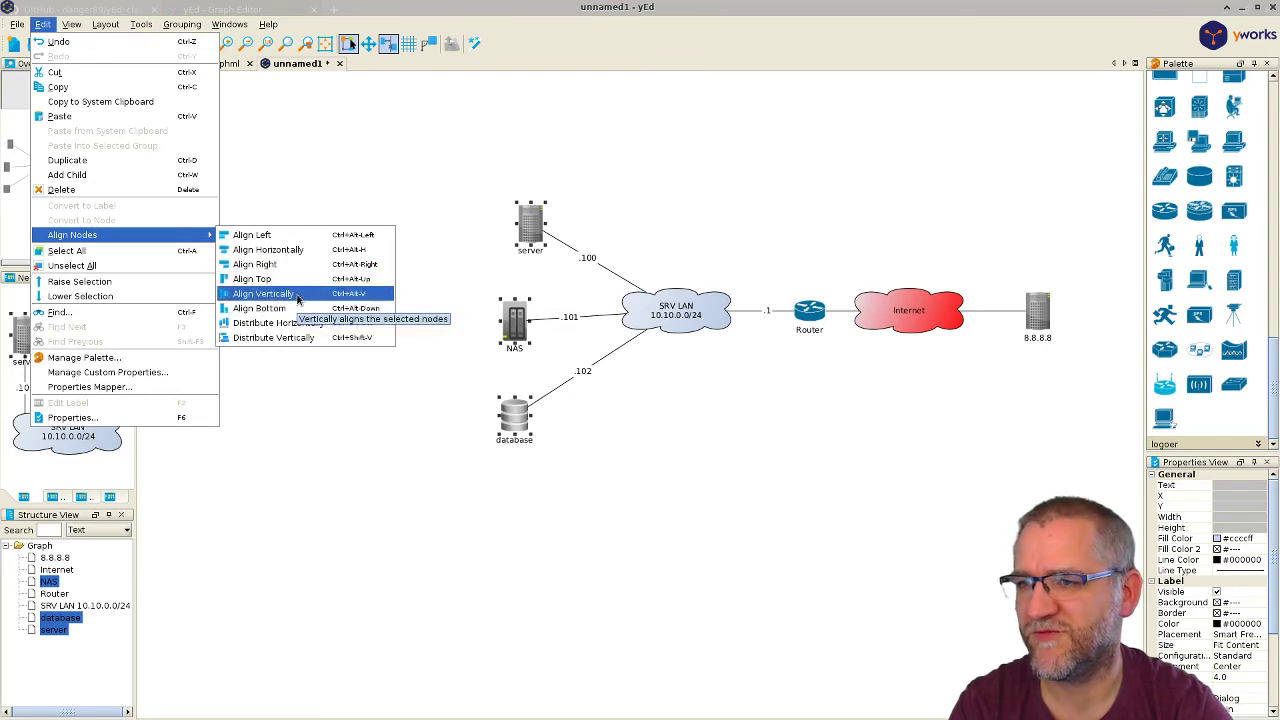
left_click(290, 249)
left_click(473, 326)
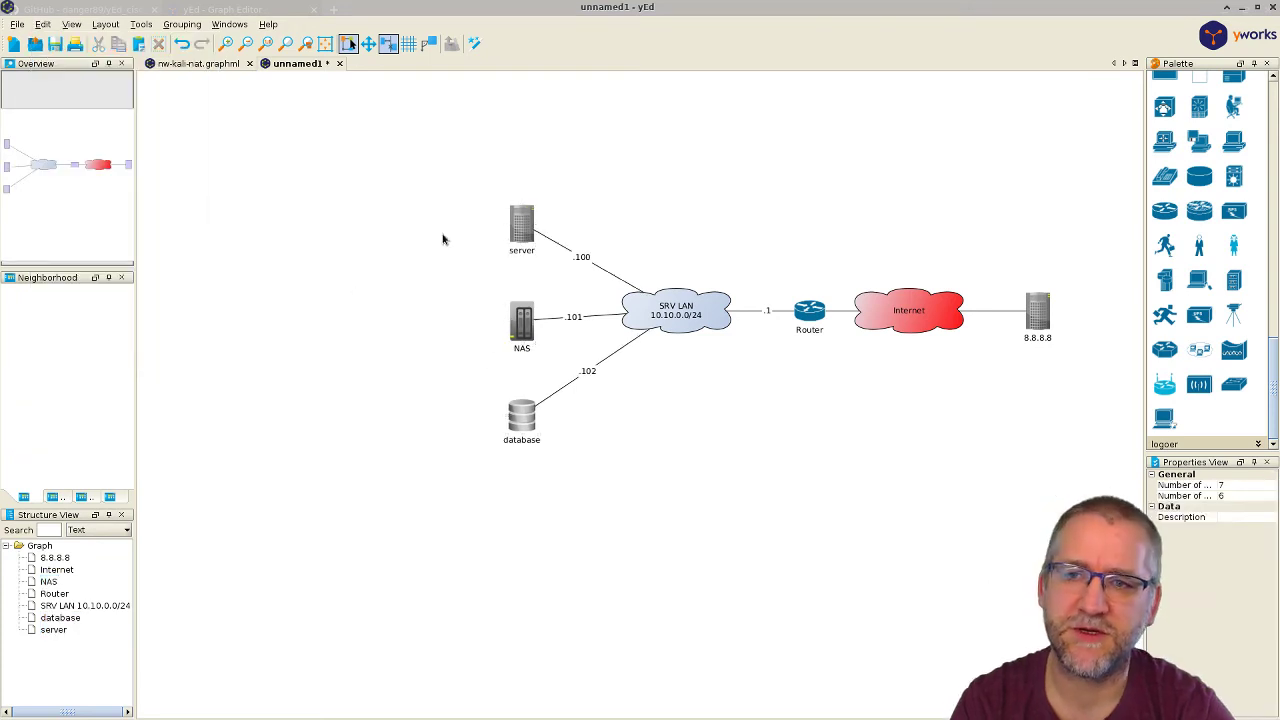
left_click_drag(438, 158, 563, 454)
left_click_drag(520, 325, 520, 315)
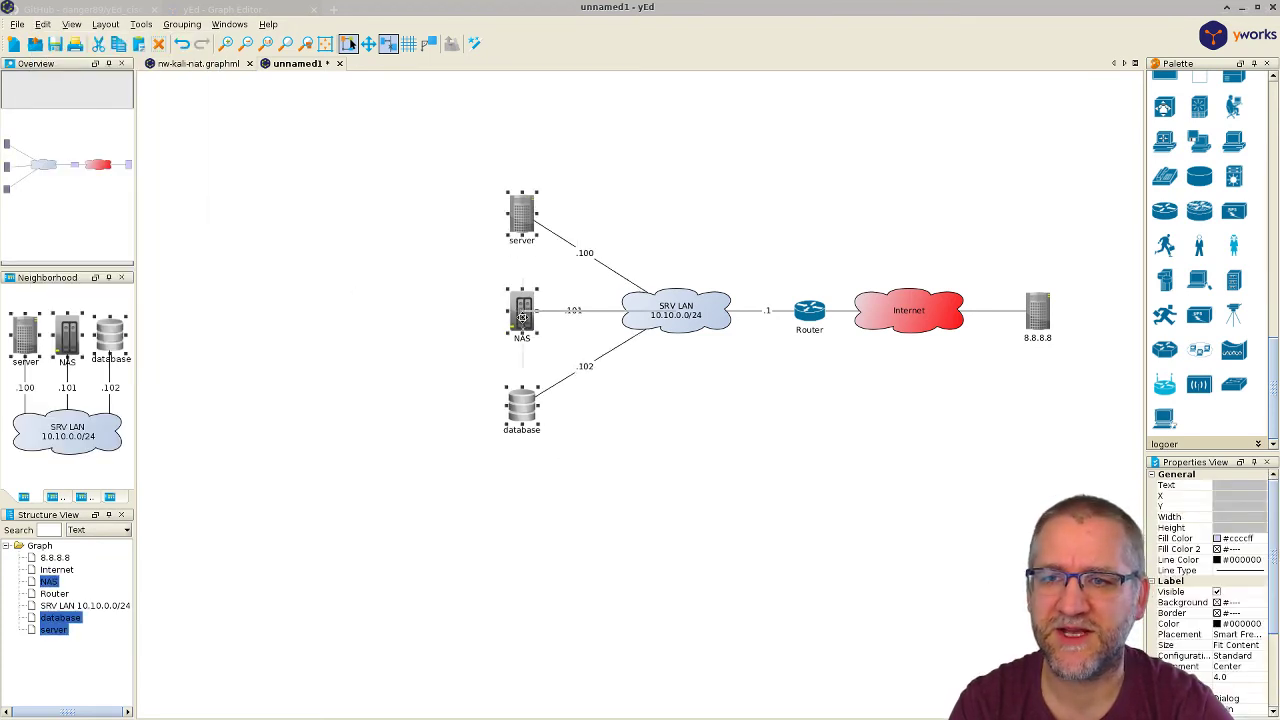
left_click(630, 410)
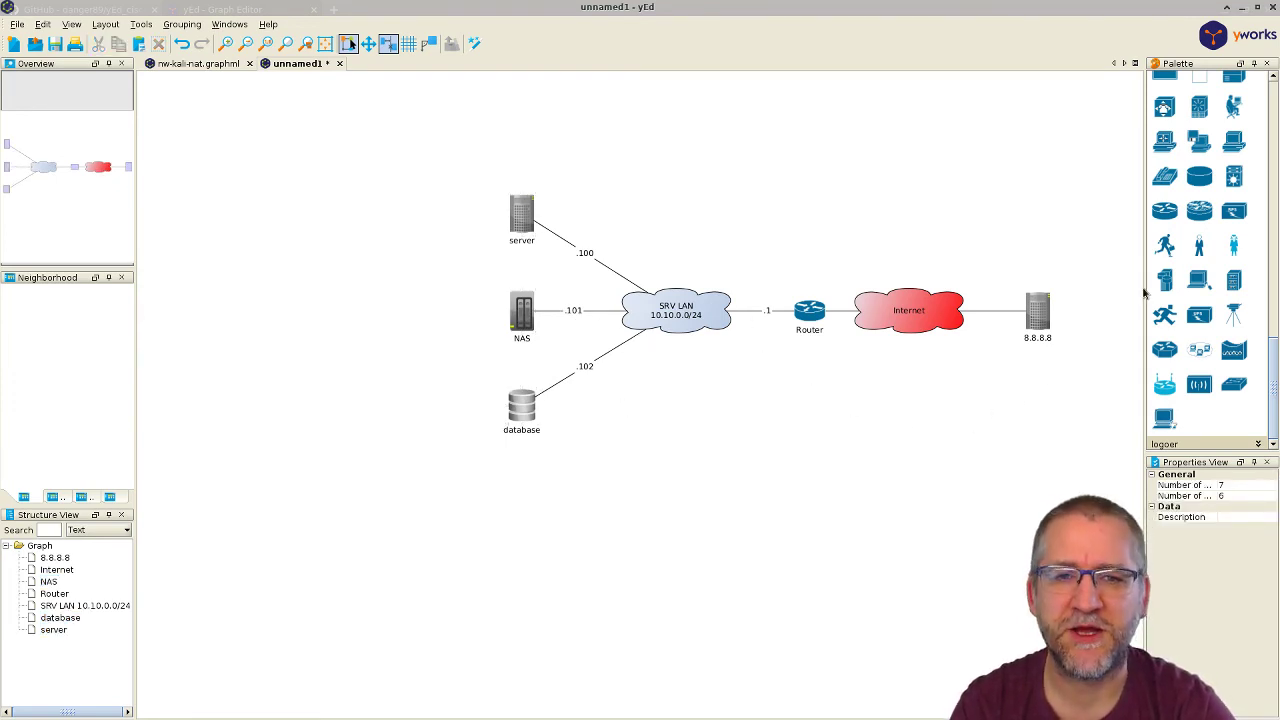
scroll(1247, 342, "up", 10)
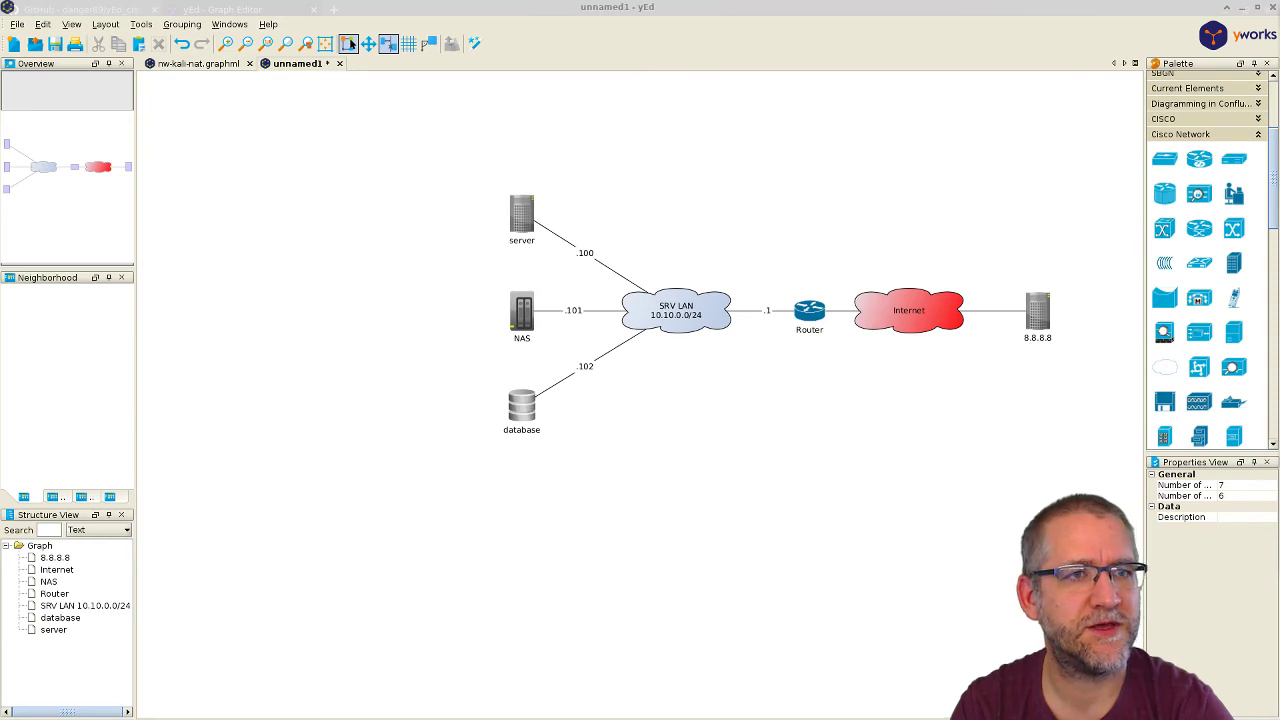
In the GitHub yEd_cisco_network_icons repository, read the README and download CISCO.graphml
left_click(1243, 10)
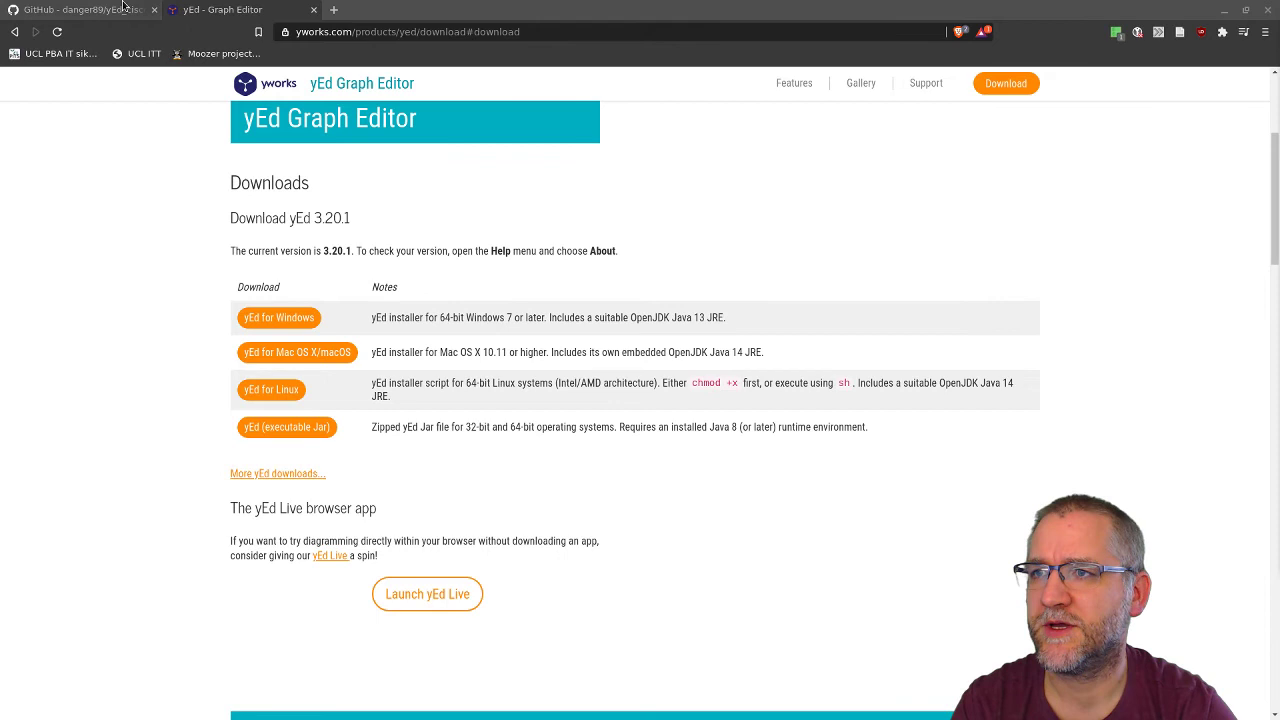
left_click(74, 11)
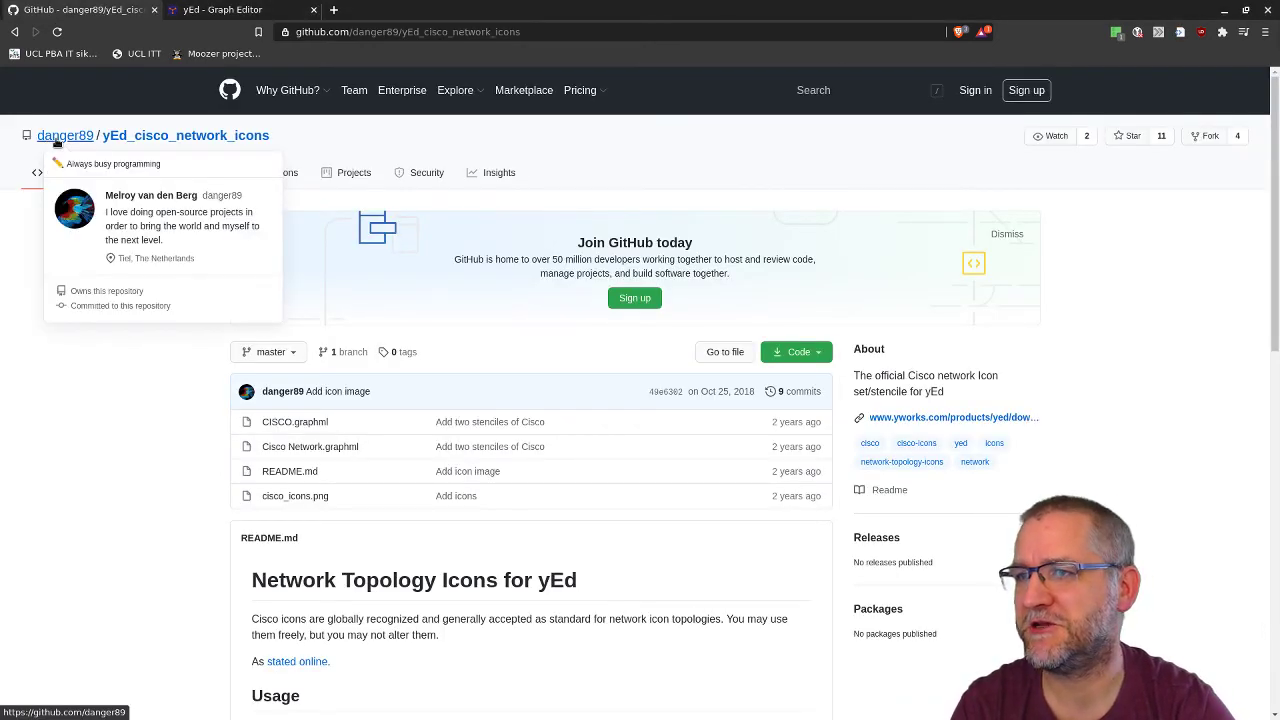
scroll(609, 448, "down", 5)
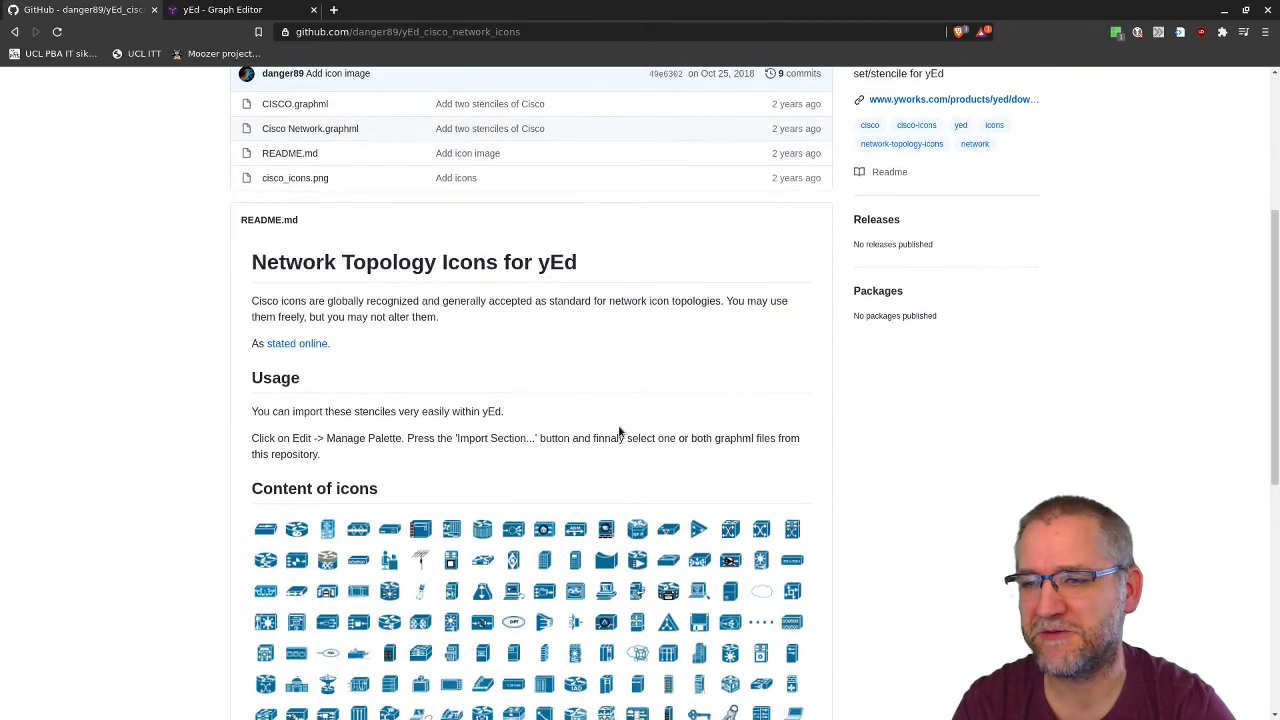
scroll(618, 428, "up", 3)
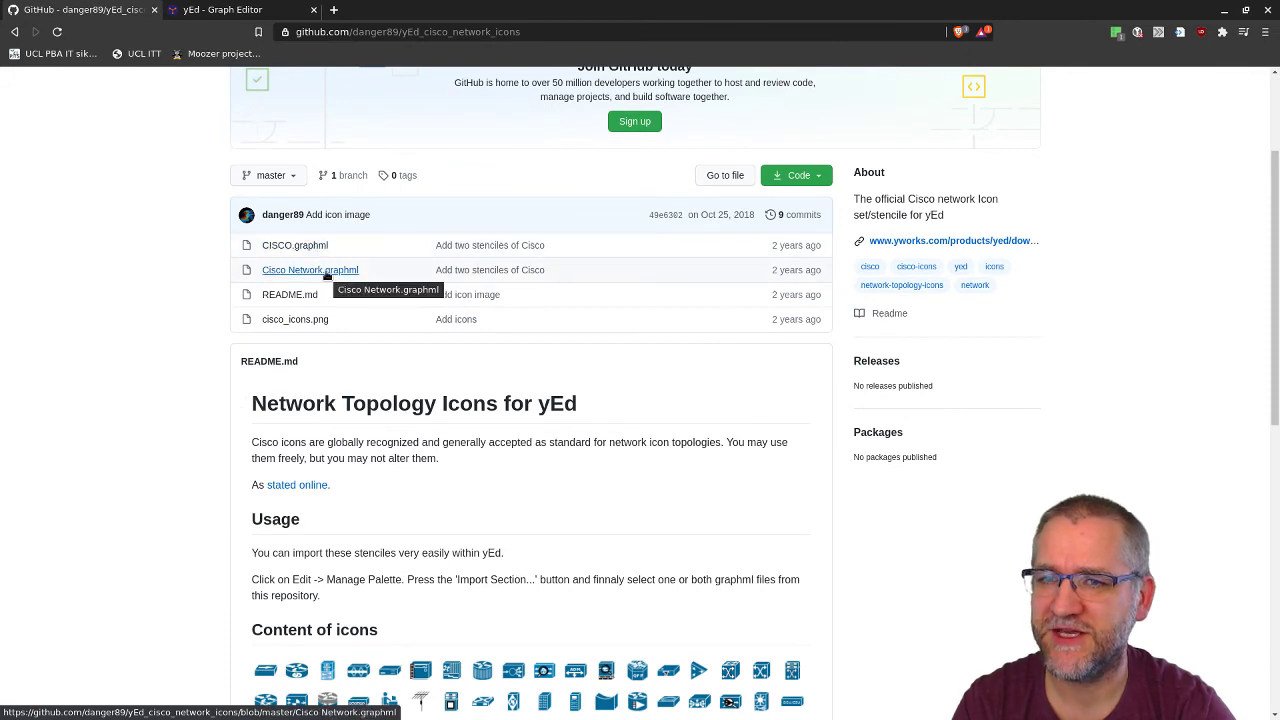
scroll(325, 275, "down", 1)
scroll(869, 434, "down", 5)
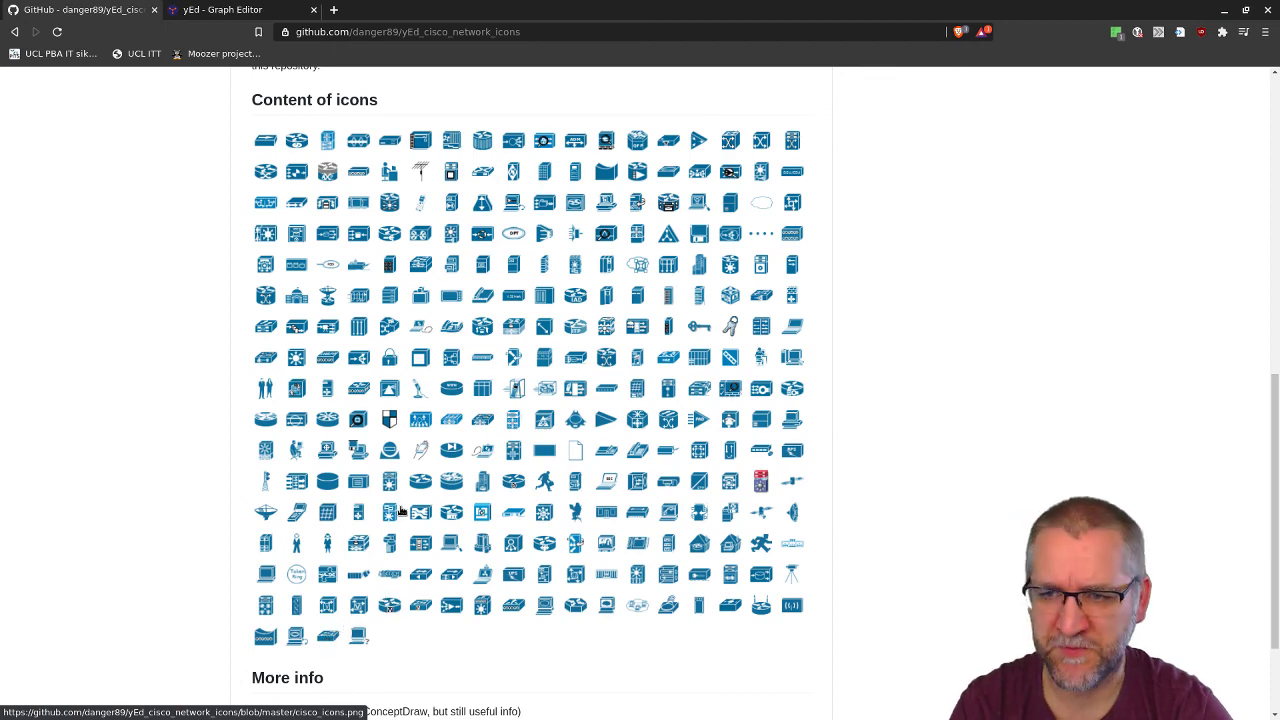
scroll(626, 254, "up", 5)
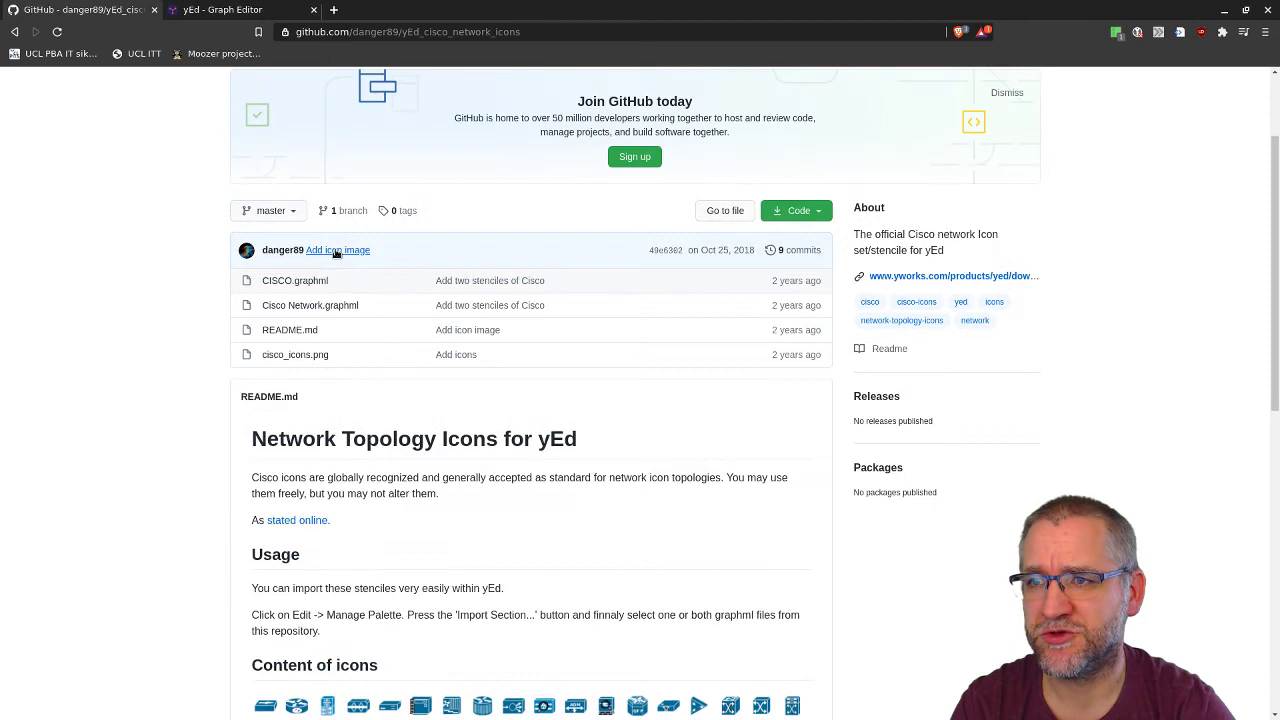
left_click(312, 280)
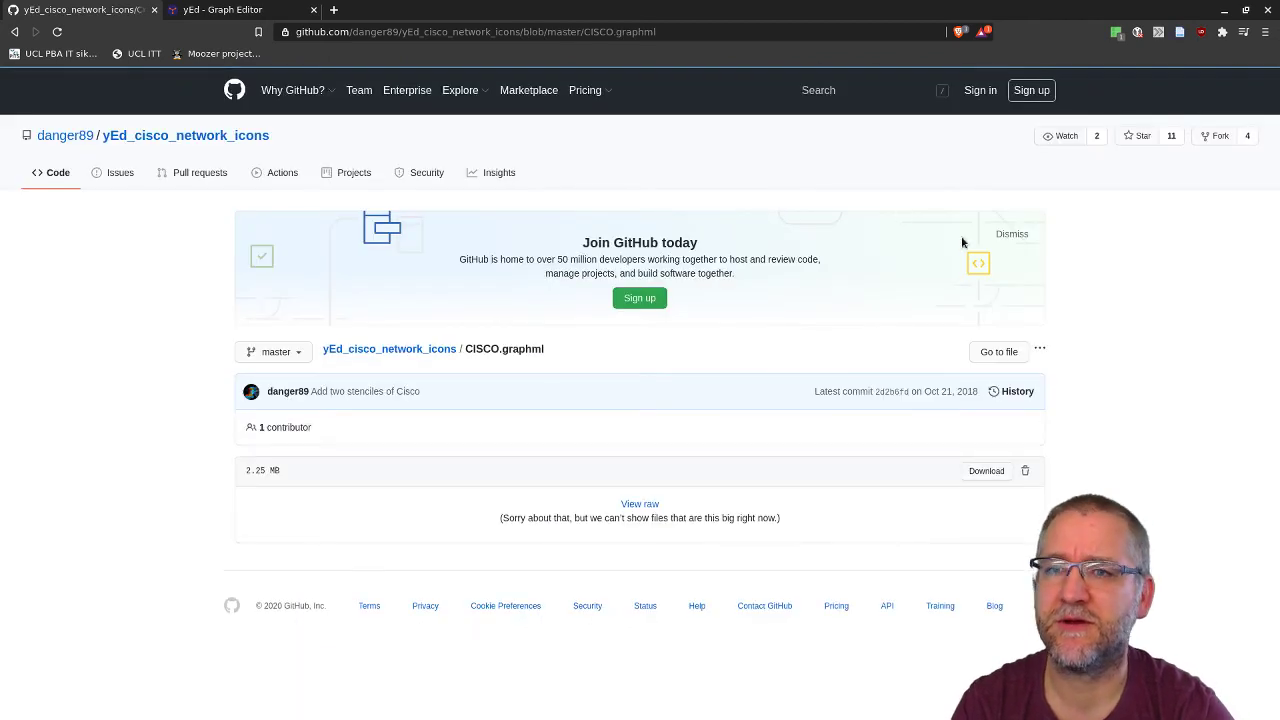
left_click(984, 471)
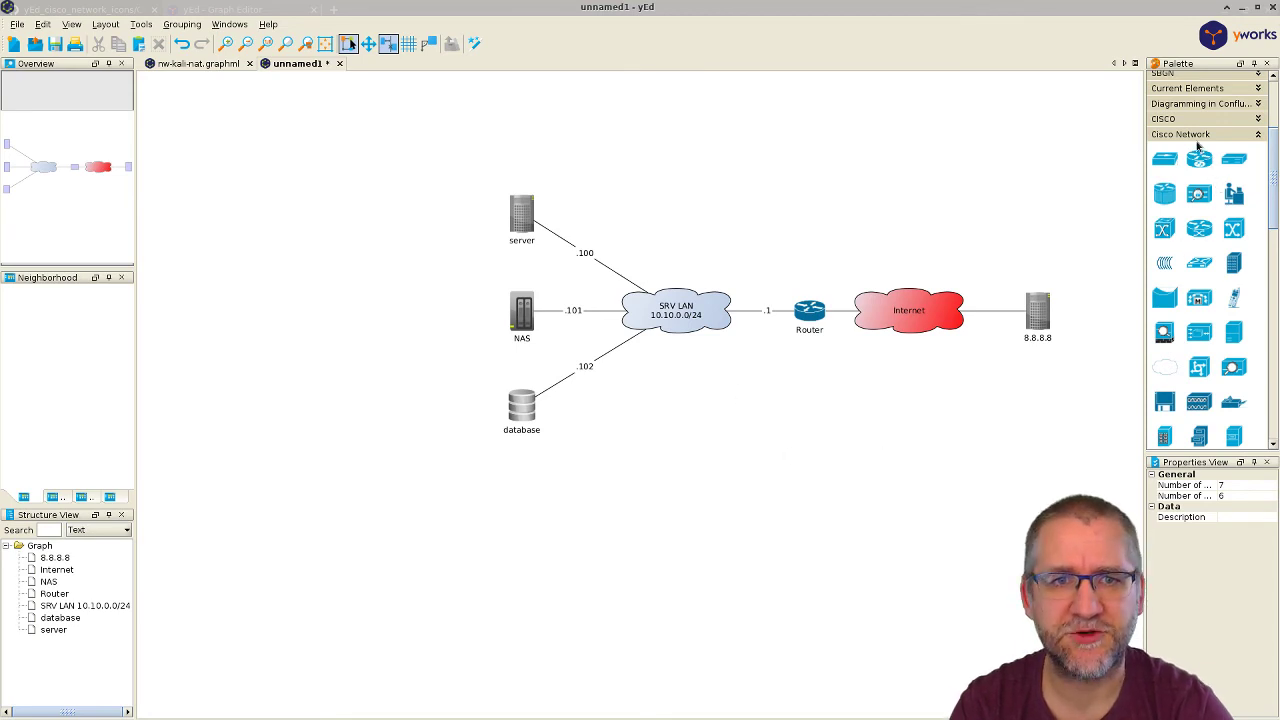
Collapse the Cisco Network section and open the Palette Manager
left_click(1252, 134)
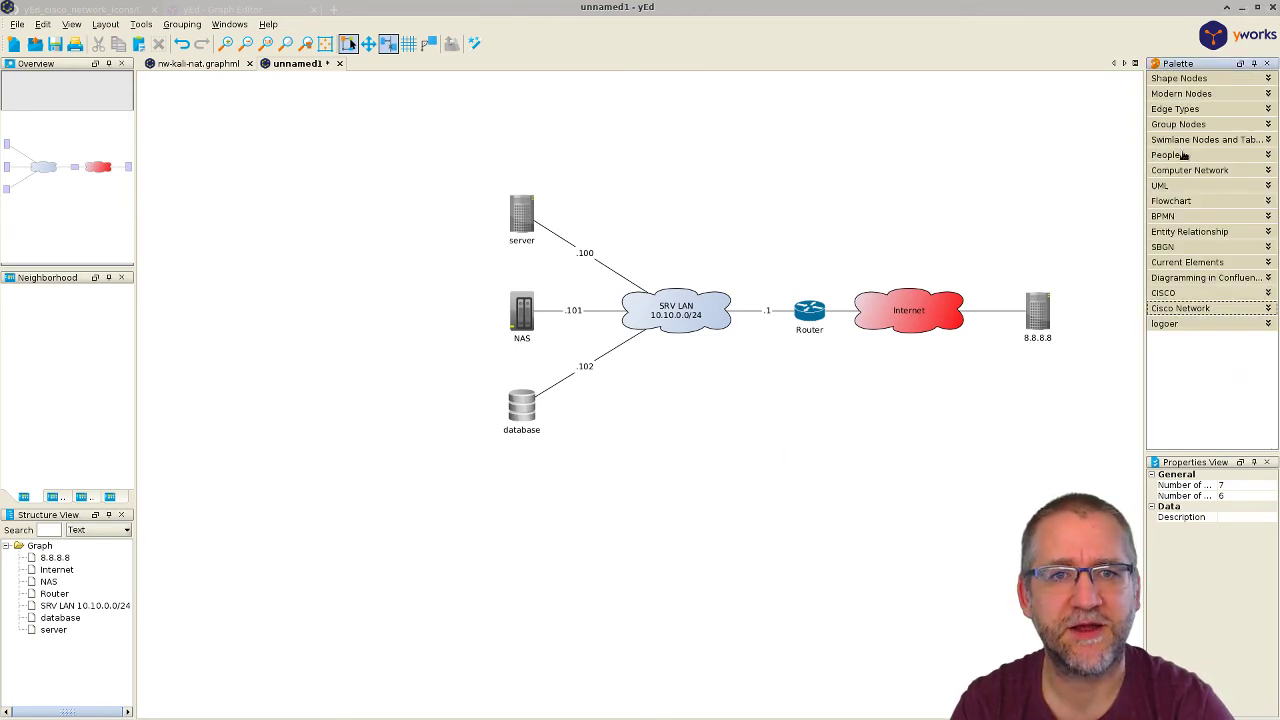
right_click(1183, 155)
left_click(1202, 235)
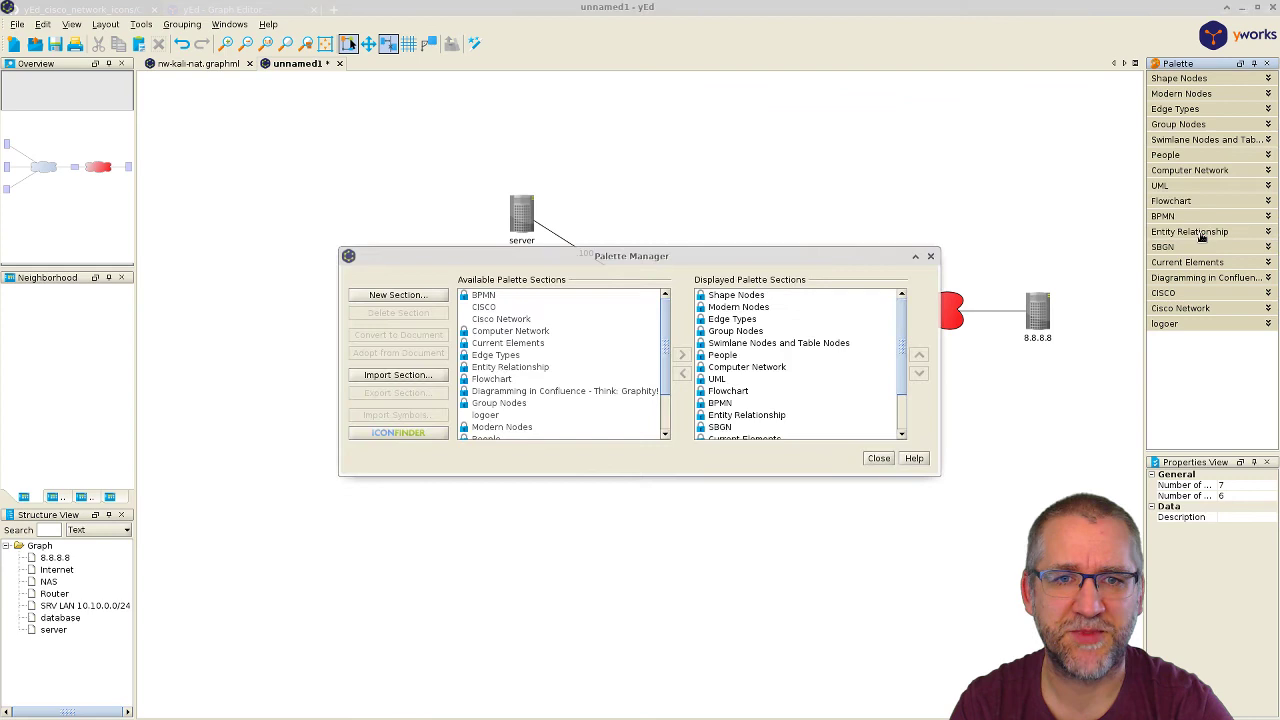
Cancel an attempted section import and select the logoer section in the Palette Manager
left_click(420, 376)
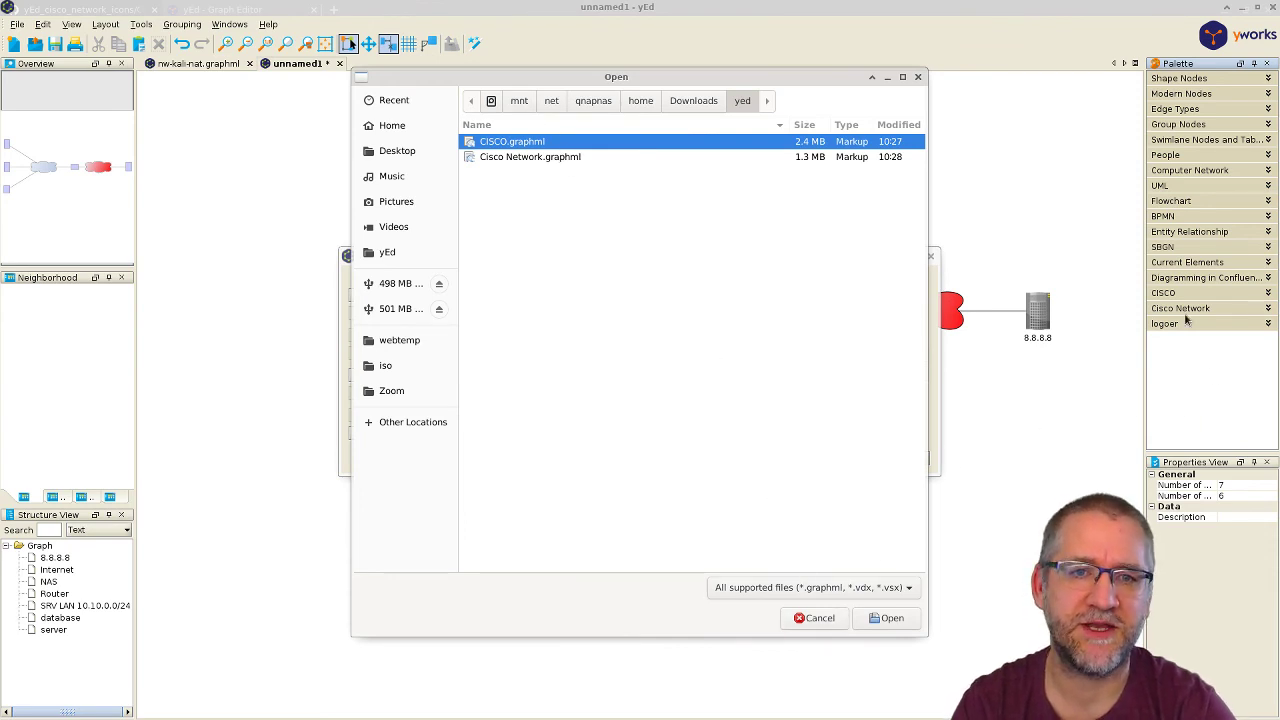
left_click(815, 619)
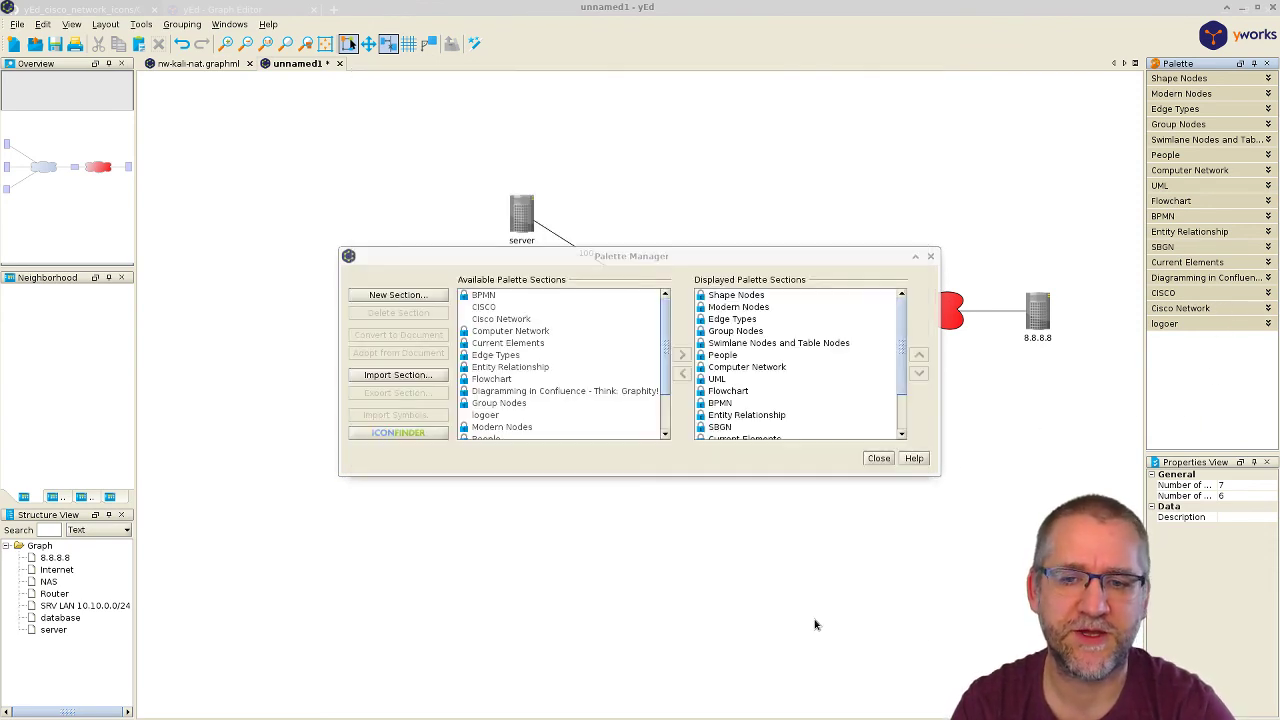
scroll(551, 382, "down", 2)
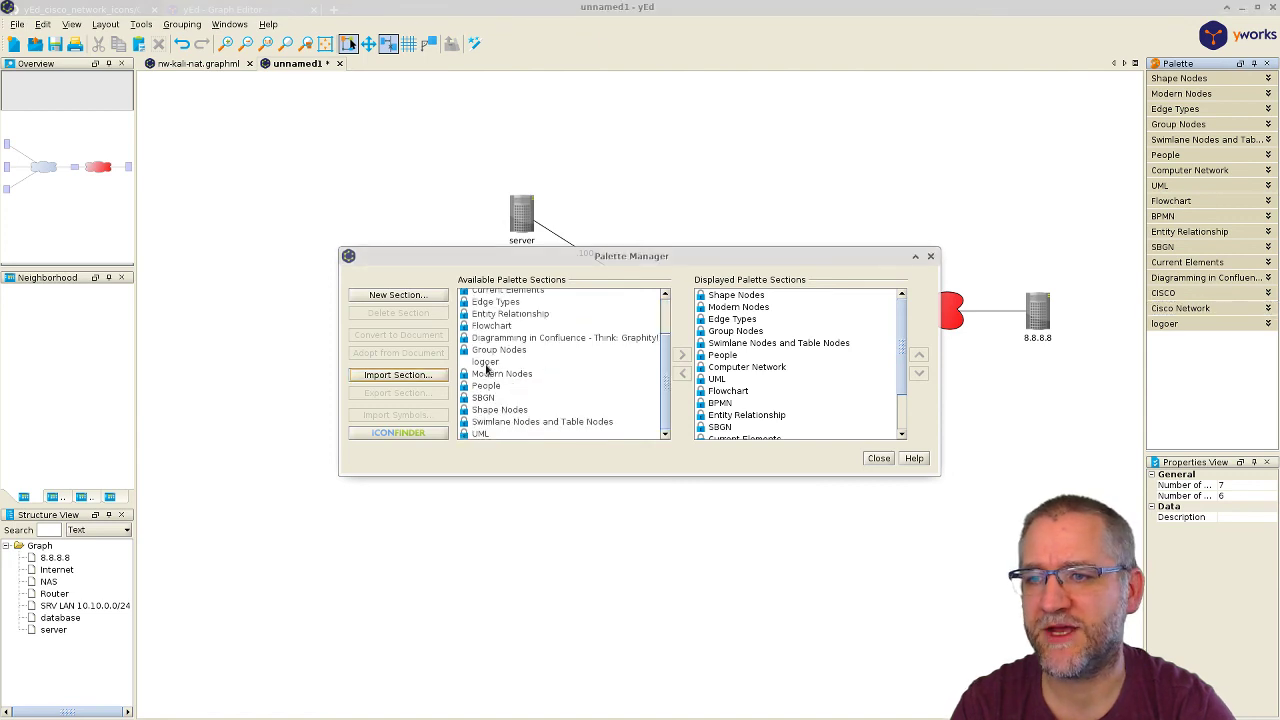
left_click(487, 364)
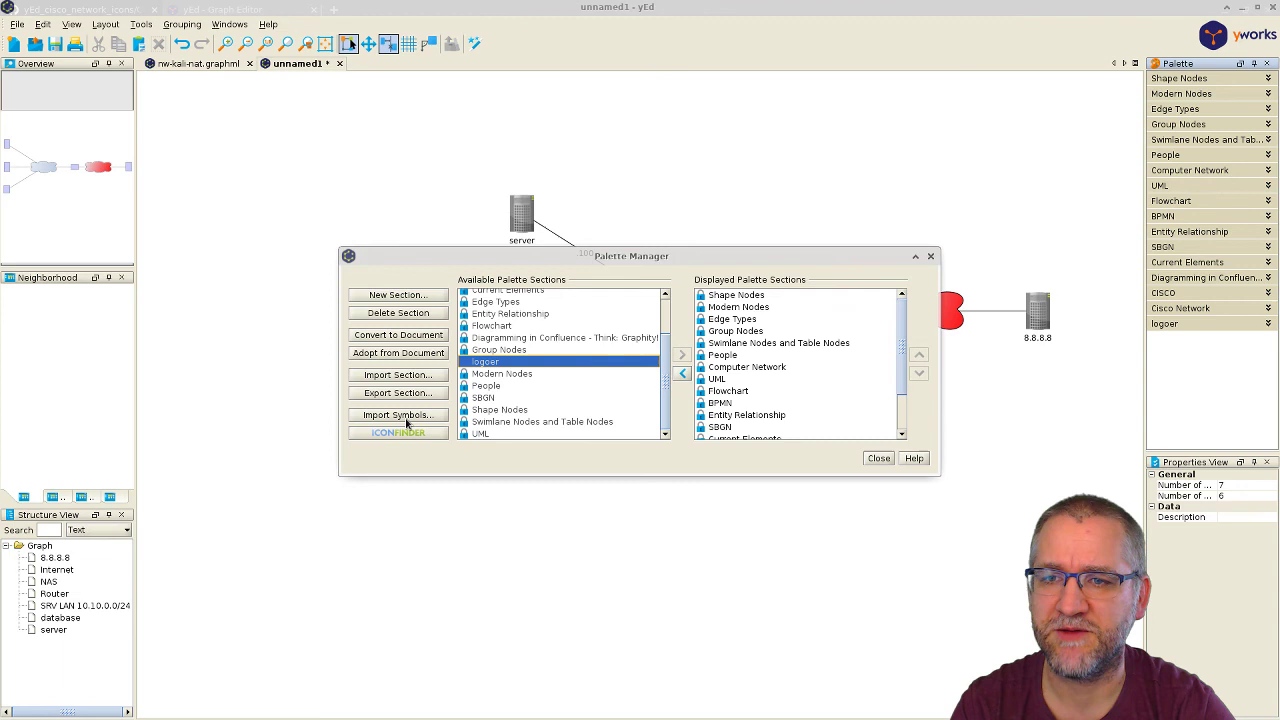
Expand the logoer palette and drop a KALI logo below the diagram
left_click(877, 460)
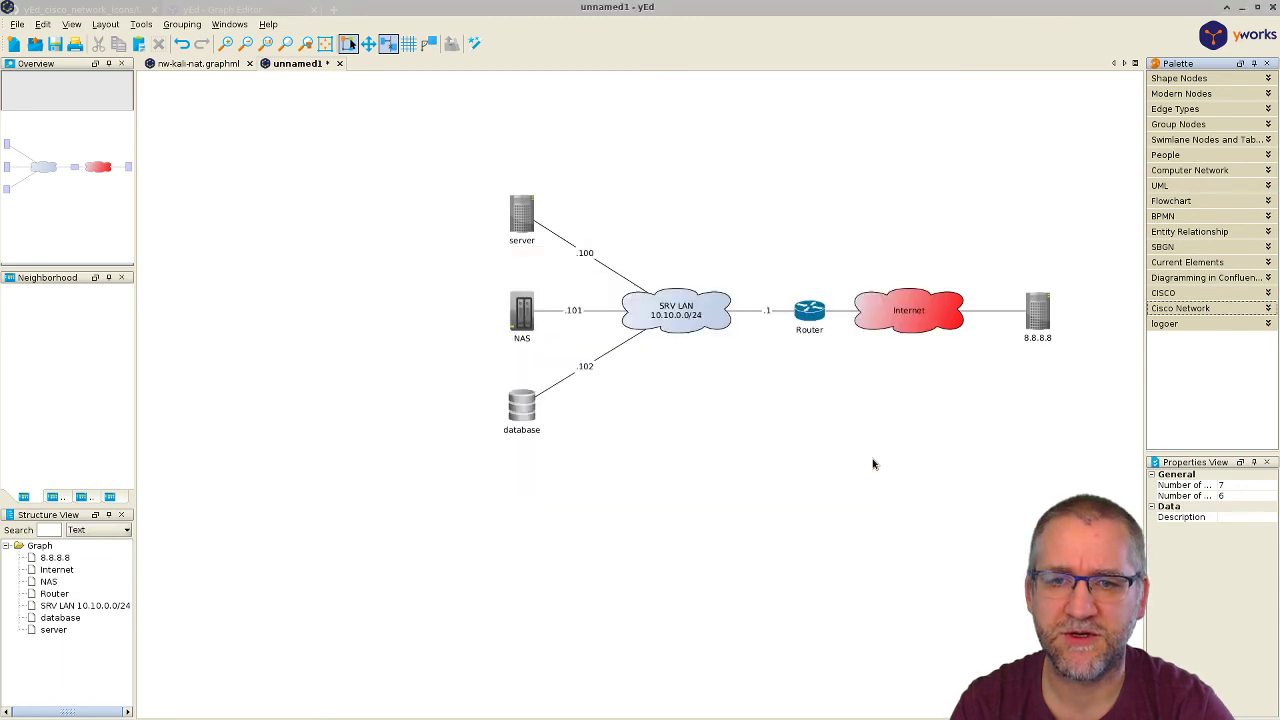
left_click(1187, 323)
left_click_drag(1199, 348, 851, 451)
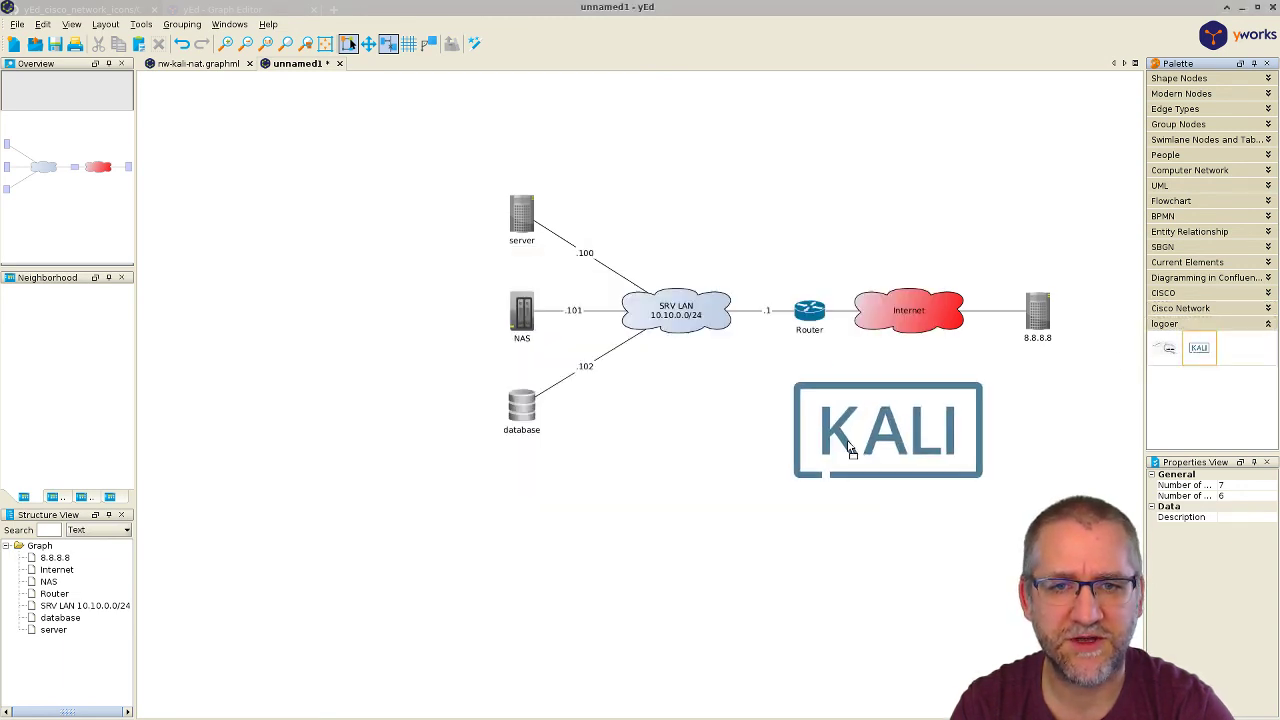
Shrink the KALI logo, add the Kali Linux image beneath it, and select both logos
left_click(762, 405)
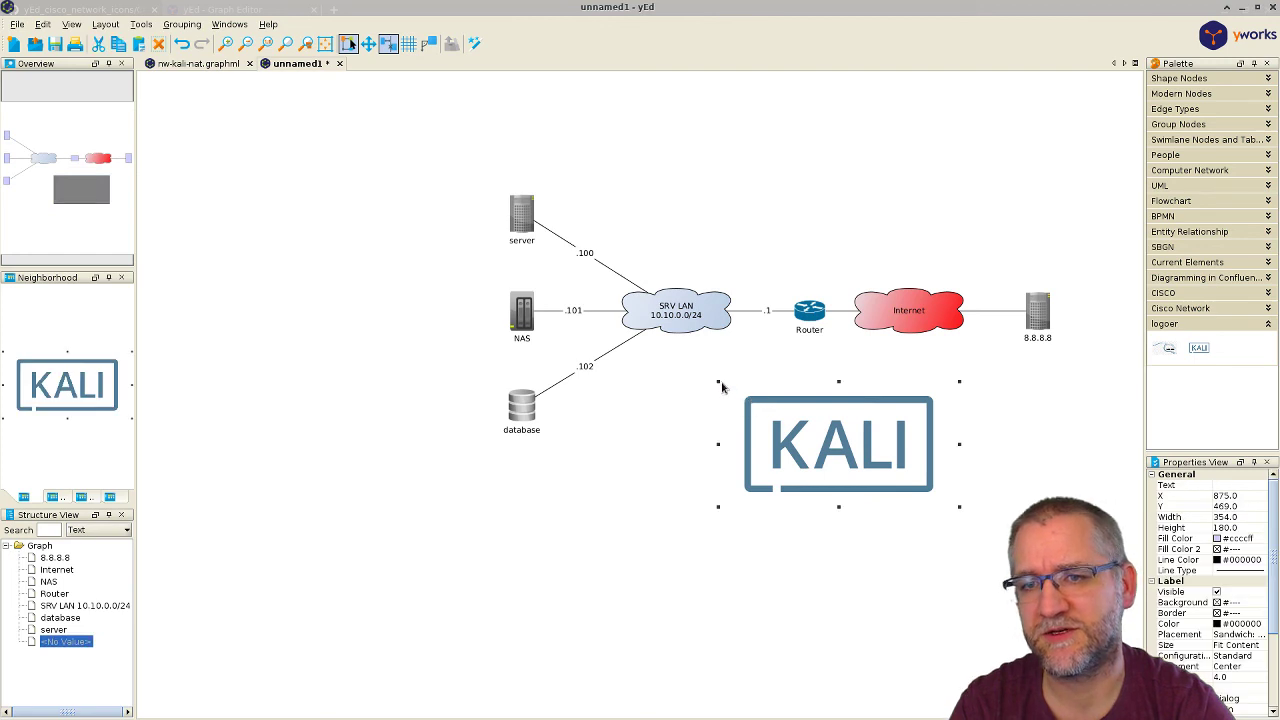
left_click_drag(719, 383, 708, 418)
left_click_drag(1168, 349, 747, 482)
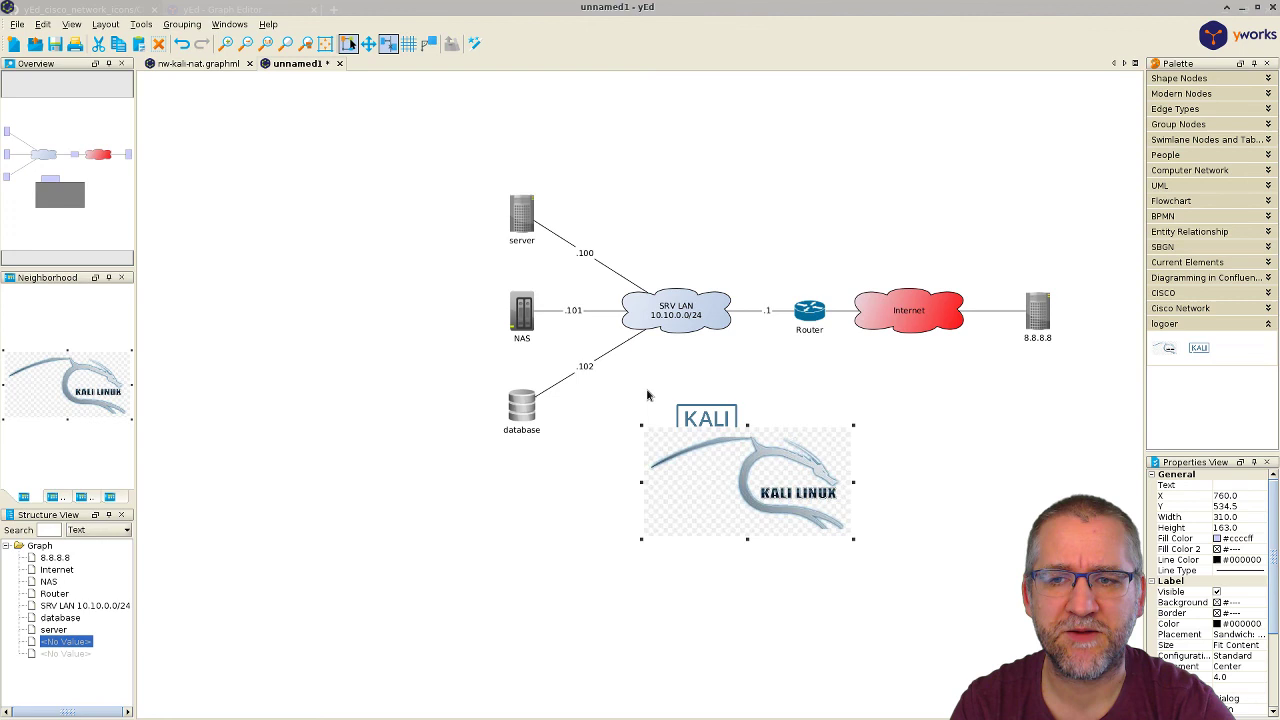
left_click_drag(637, 392, 903, 610)
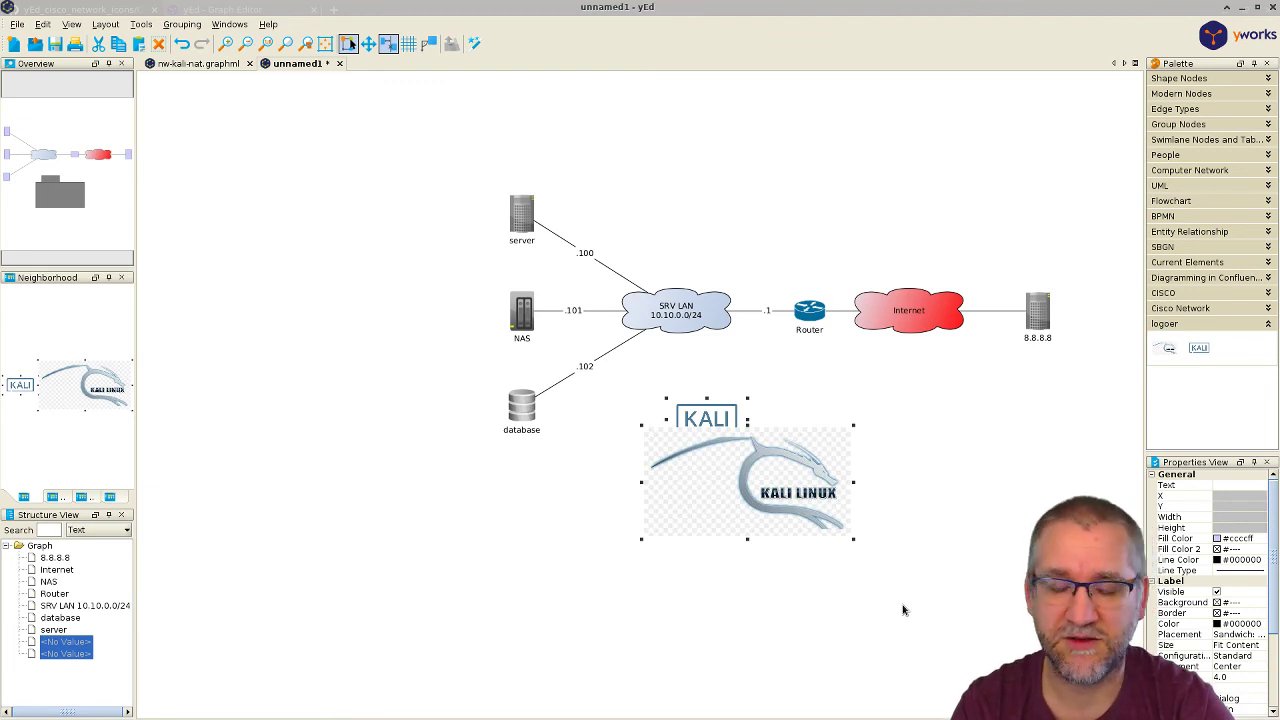
key("Delete")
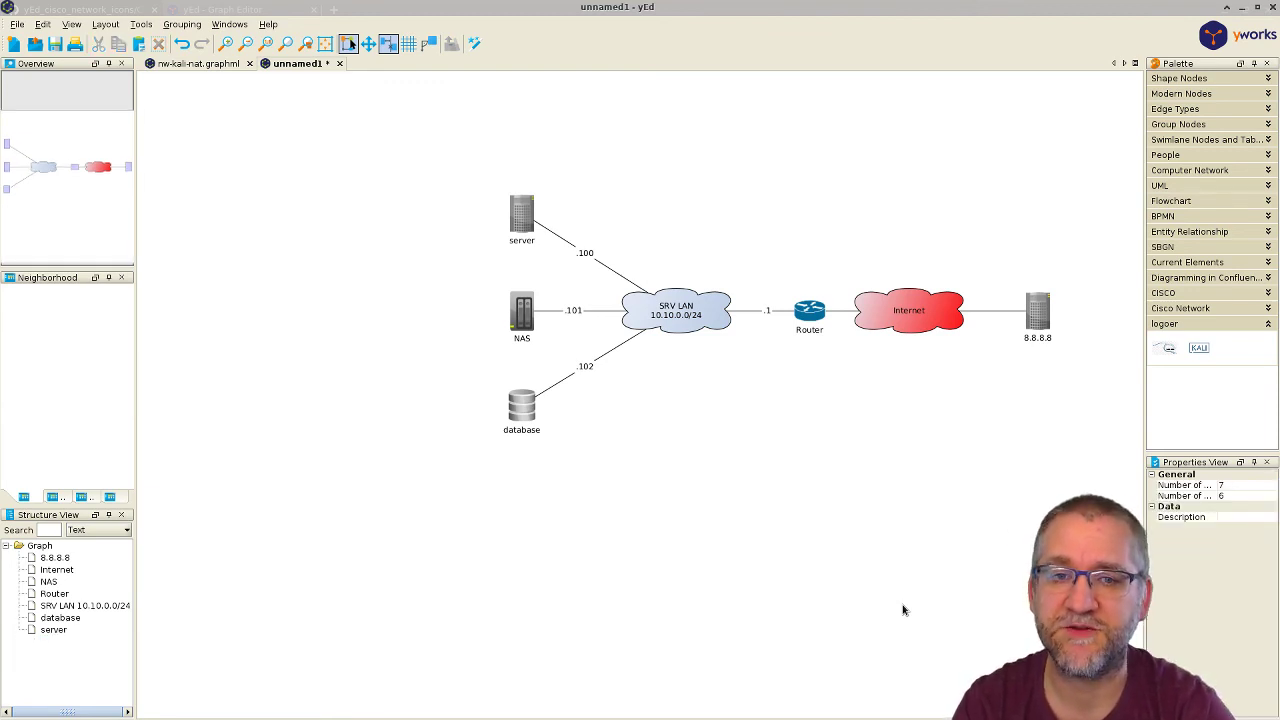